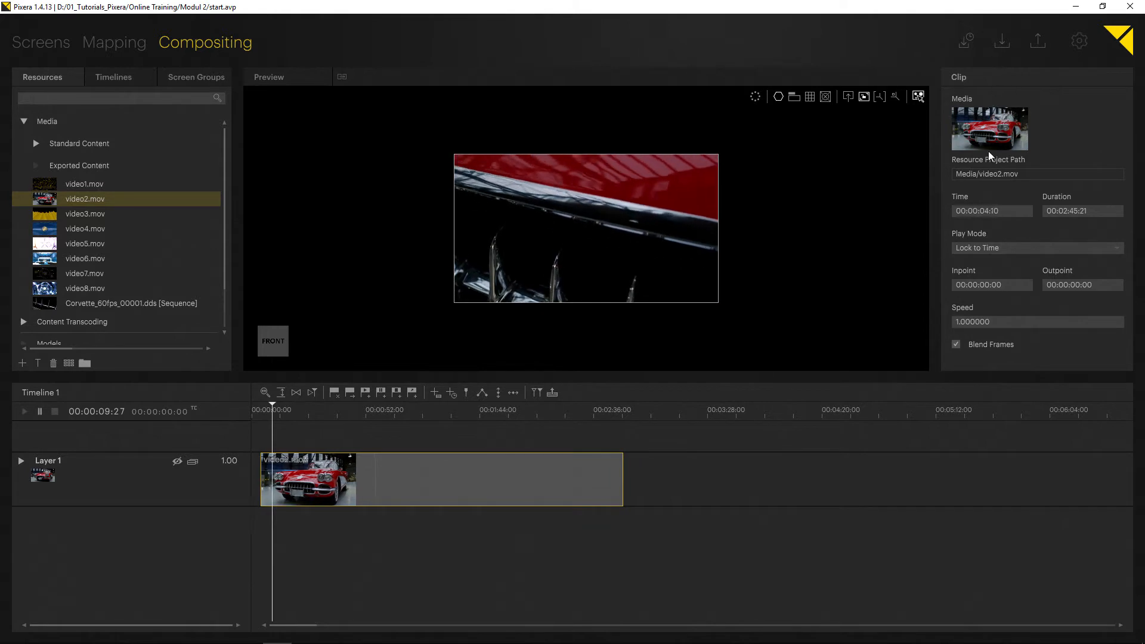
Step: Set the video2.mov clip's time to 00:00:05:08
left_click(1007, 210)
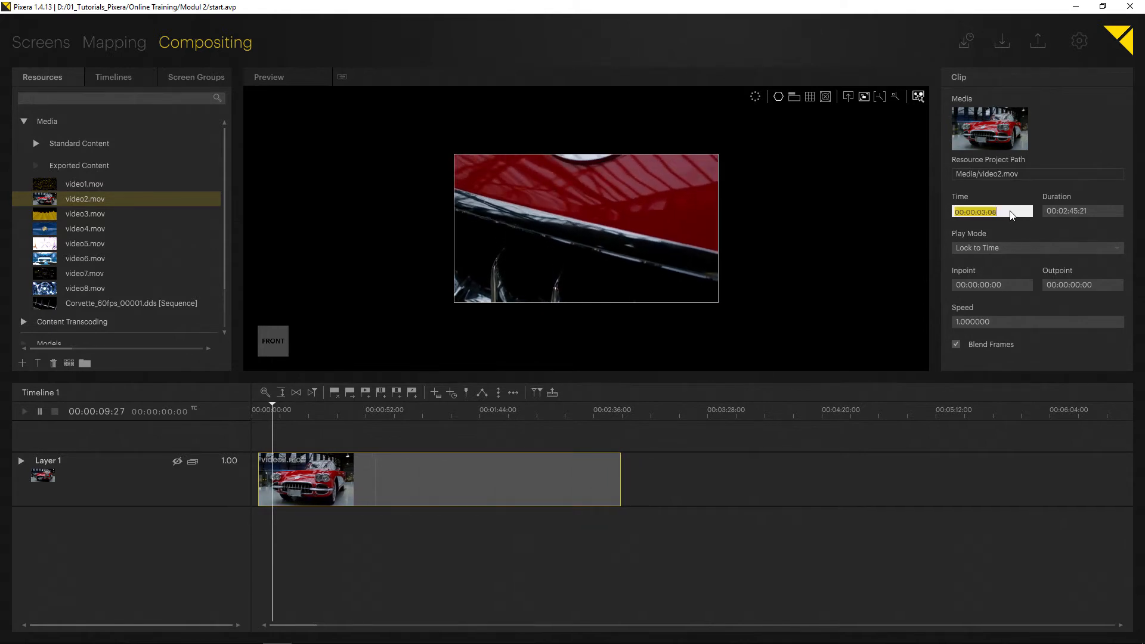
type("00:00:05:08")
key("Return")
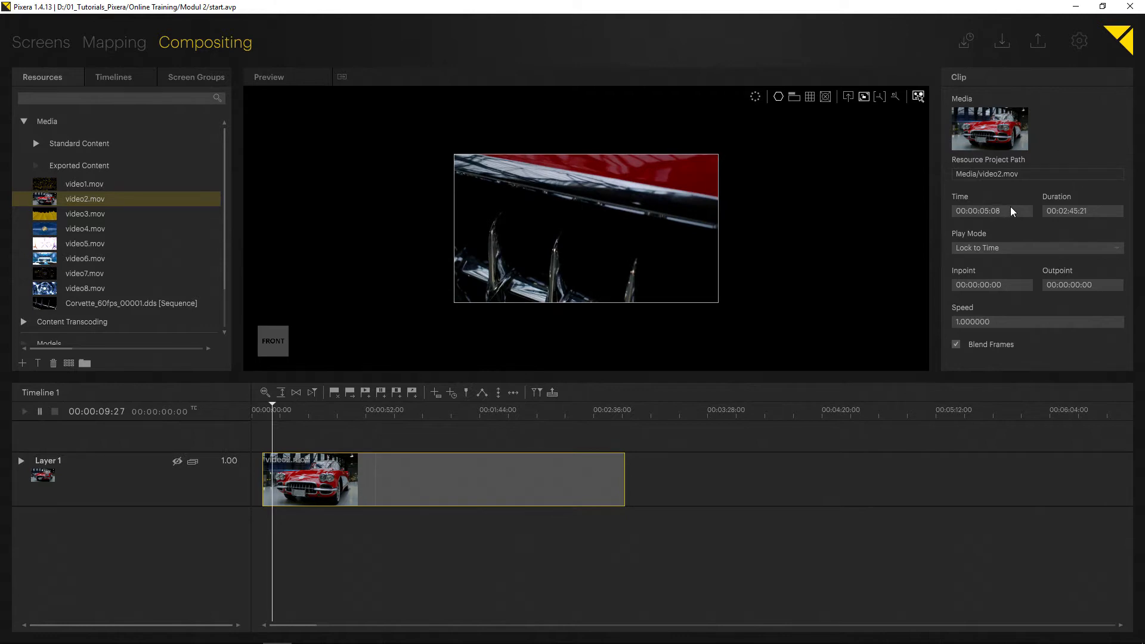
Step: Reset the video2.mov clip's time to 0 so it starts at the beginning of the timeline
left_click(1013, 211)
type("0")
key("Return")
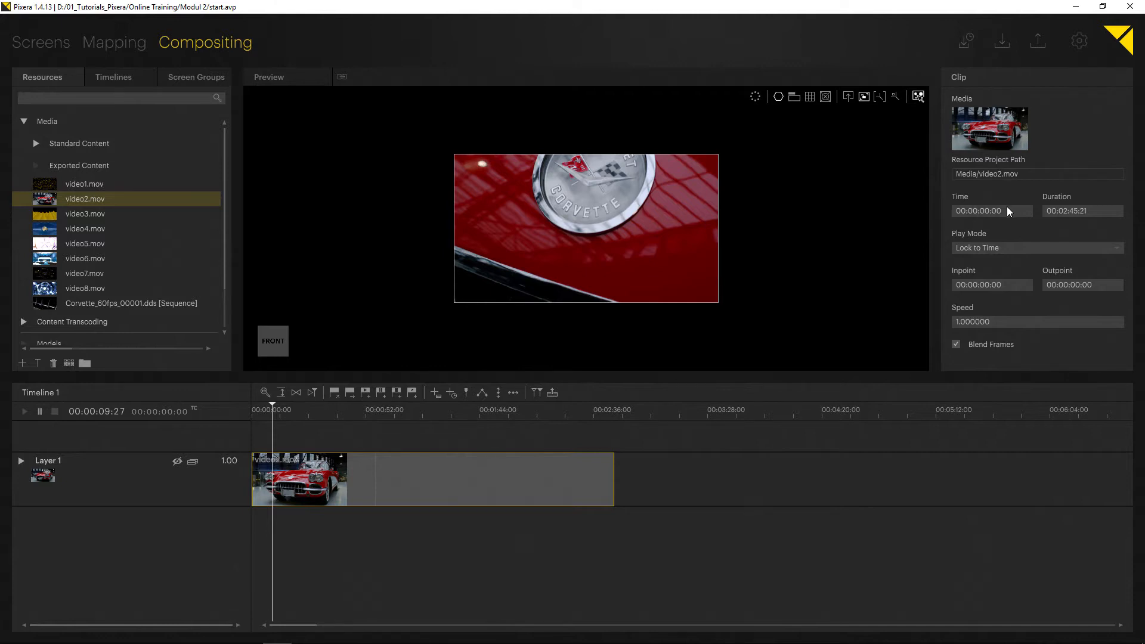
Step: Shorten the video2.mov clip to a duration of about 00:01:38:31 and move it to about 00:00:17:40
left_click_drag(1076, 212, 965, 347)
left_click_drag(612, 484, 414, 486)
left_click_drag(381, 485, 484, 477)
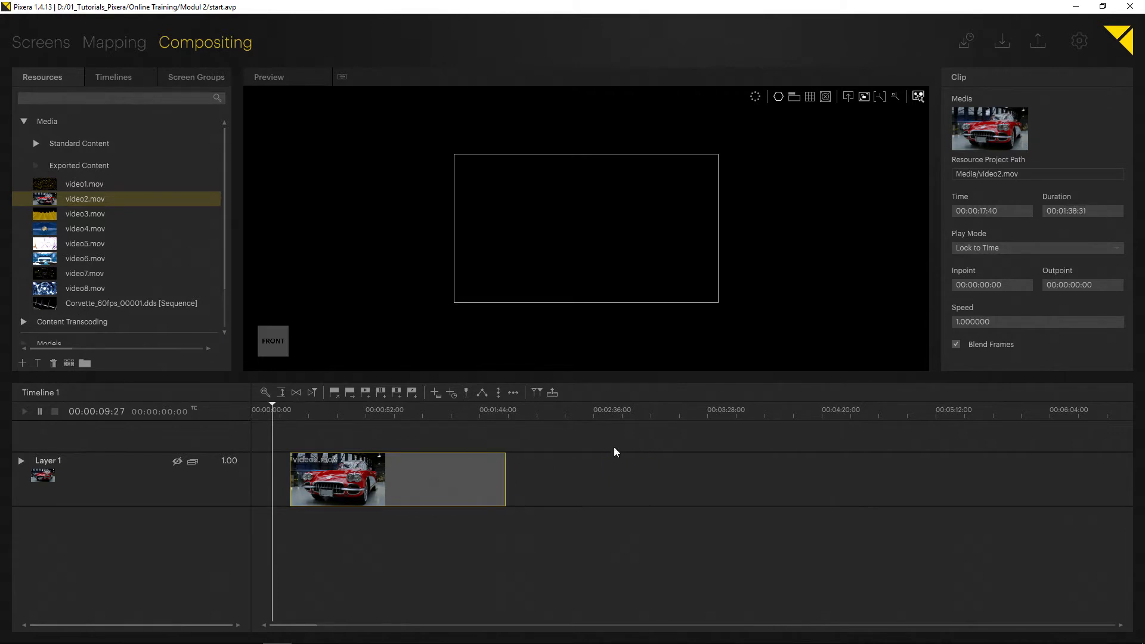
Step: Extend the clip's duration by entering ++500 and move the clip's start to the nowpointer at 00:00:09:27
left_click(1091, 211)
type("++500")
key("Return")
left_click_drag(405, 477, 376, 484)
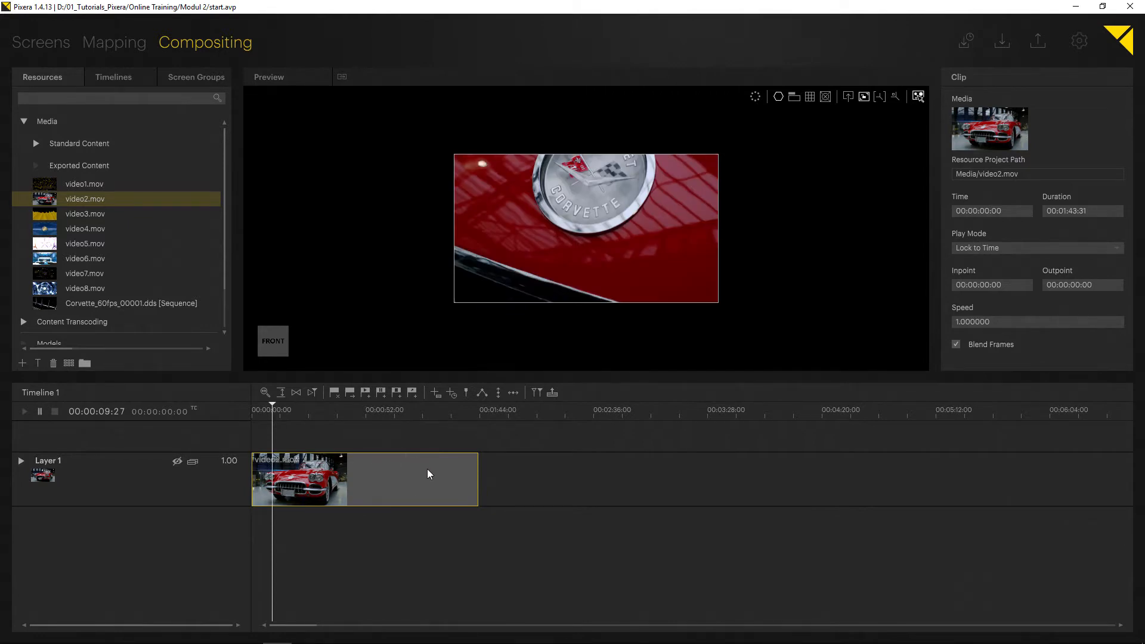
key("ctrl+z")
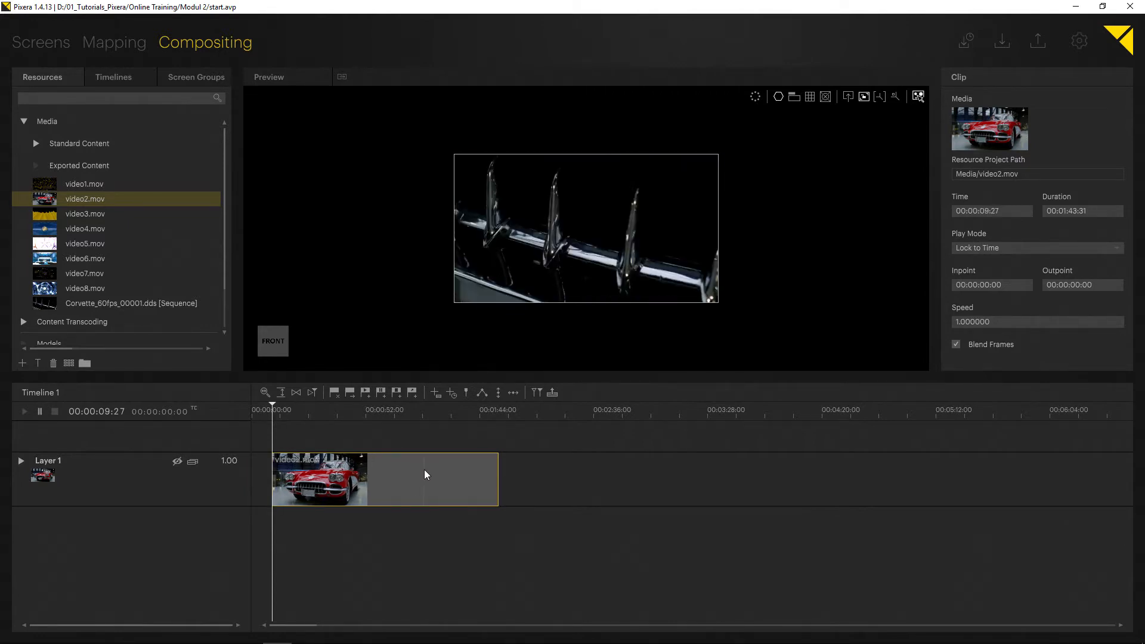
Step: Size the video2.mov clip on Layer 1 to its resource duration
right_click(403, 467)
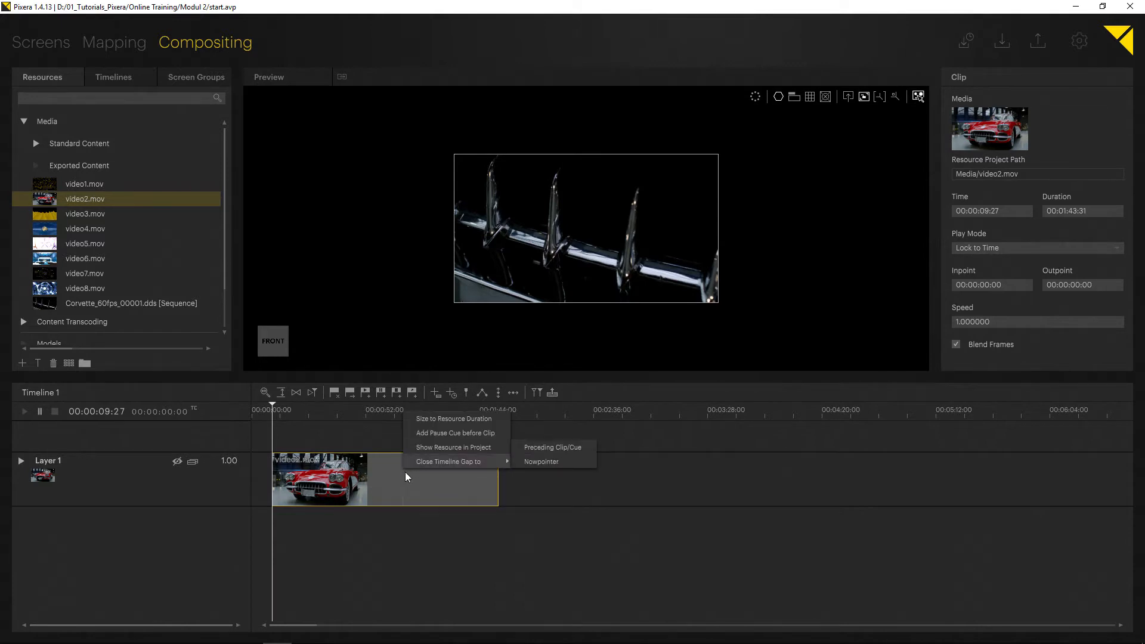
left_click(385, 476)
right_click(384, 476)
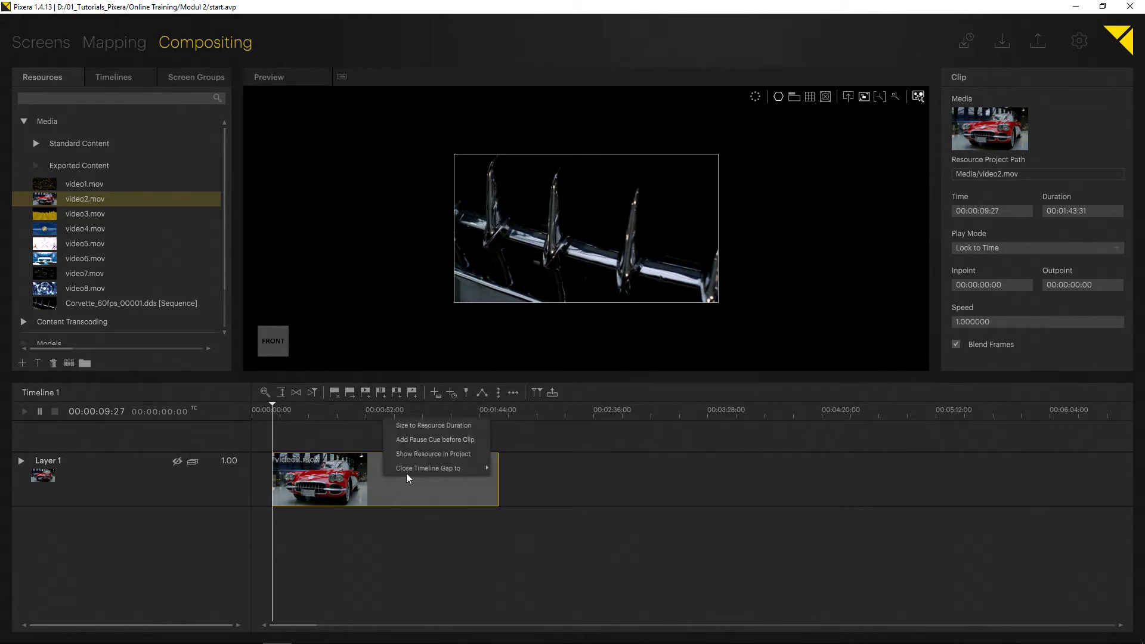
left_click(440, 427)
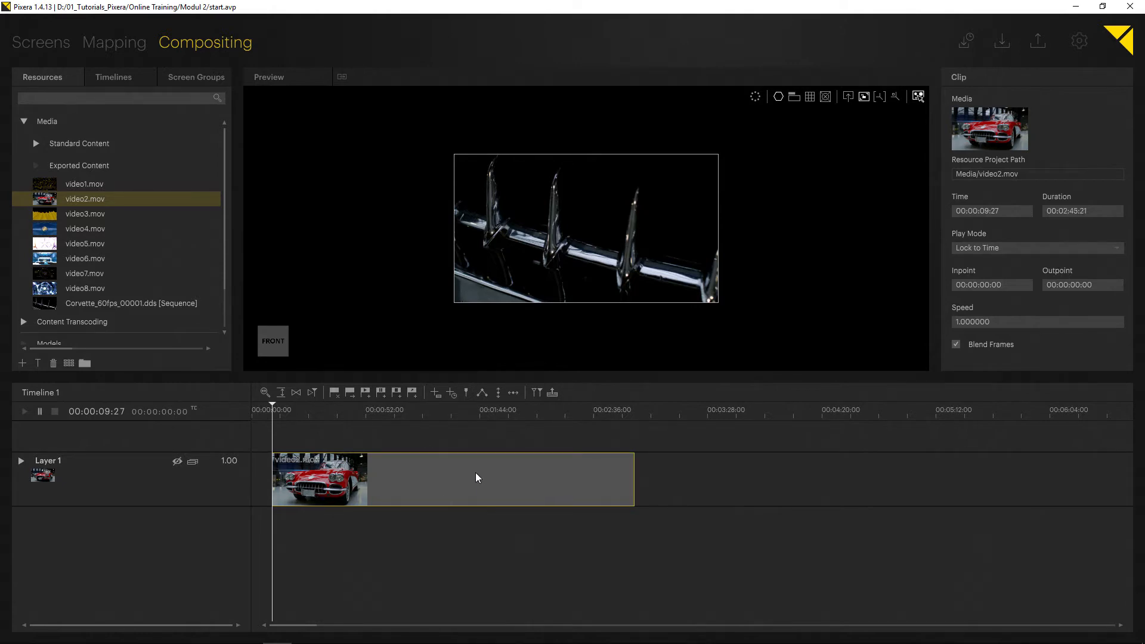
Step: Add a pause cue before the video2.mov clip at about 00:00:34:44 and play the timeline up to the cue
right_click(452, 476)
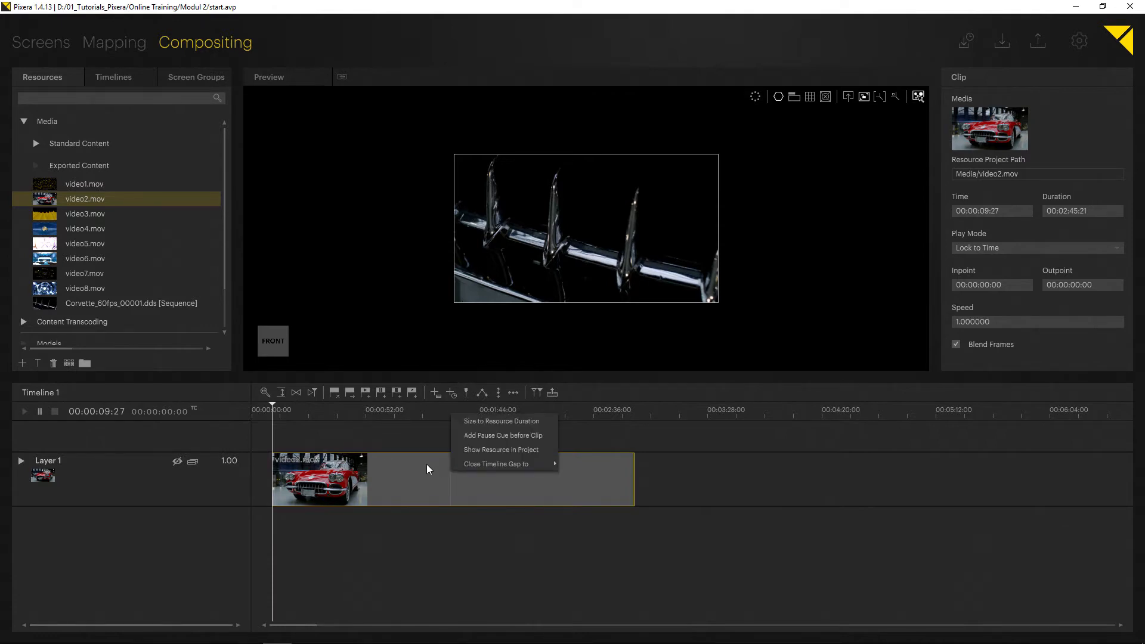
left_click(517, 435)
right_click(465, 473)
left_click(352, 427)
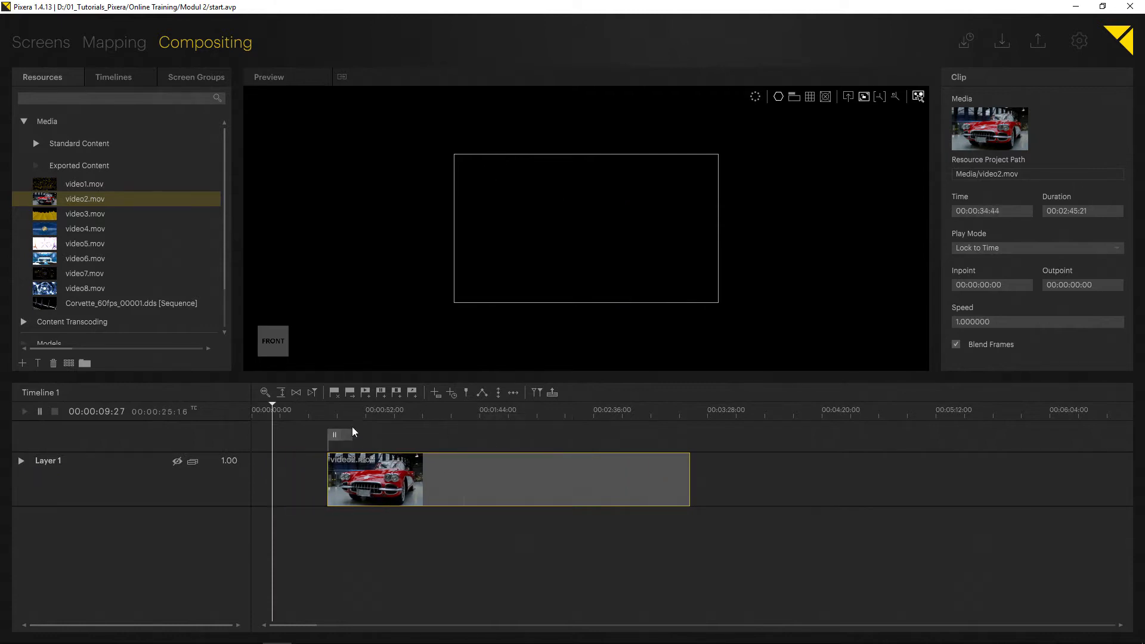
left_click(326, 411)
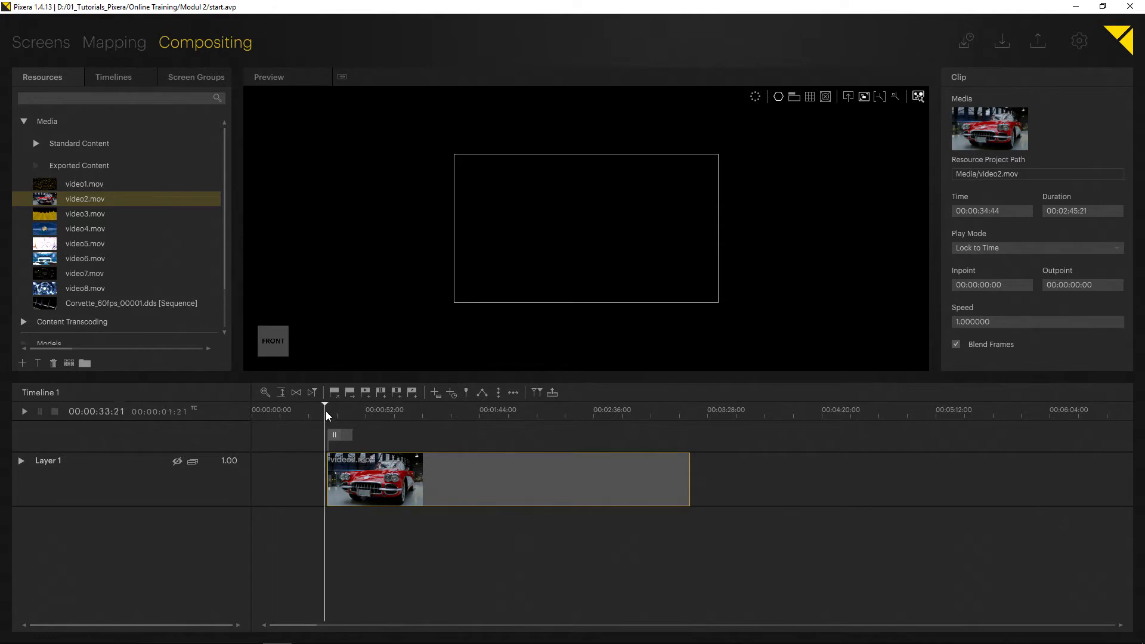
key("space")
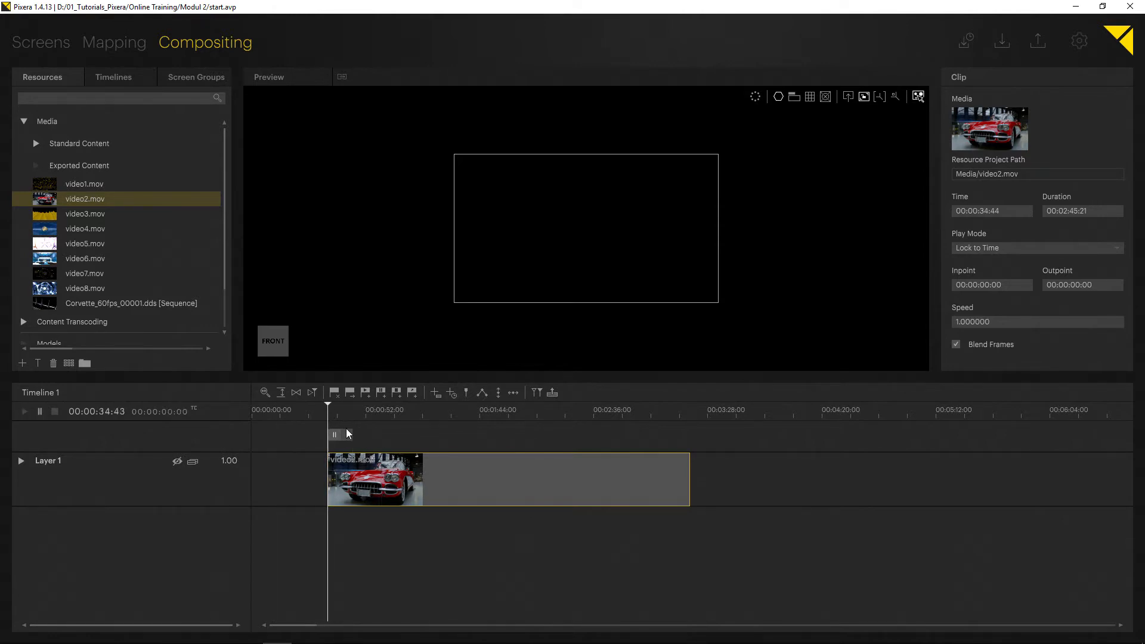
Step: Collapse the Media folder and show the video2.mov clip's resource in the project
right_click(409, 464)
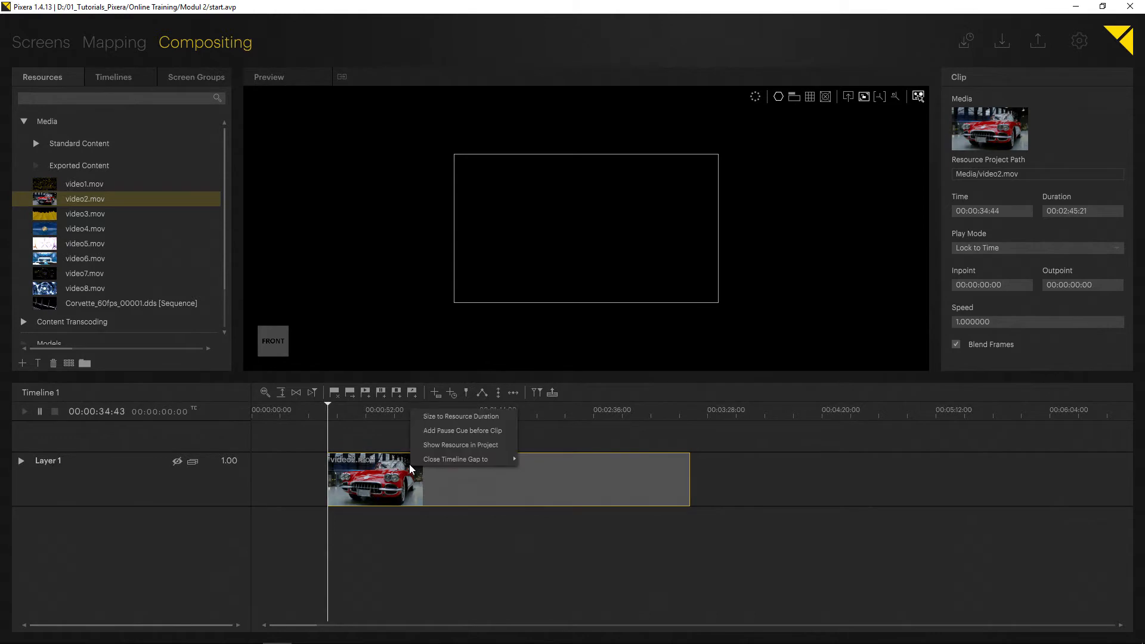
left_click(446, 449)
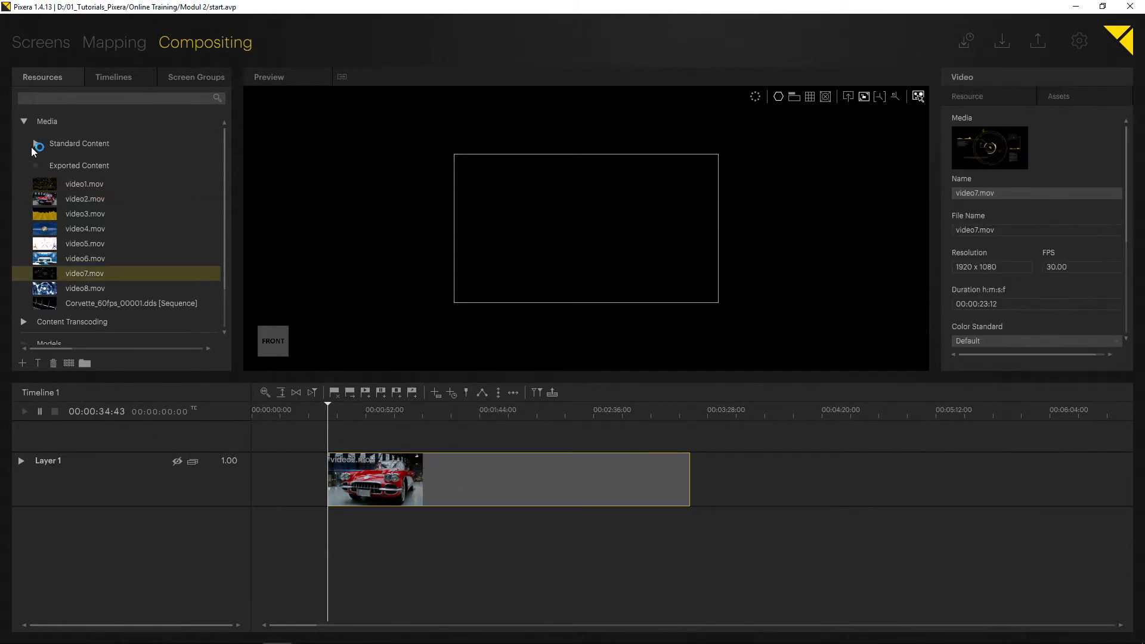
left_click(24, 122)
left_click(425, 474)
right_click(425, 476)
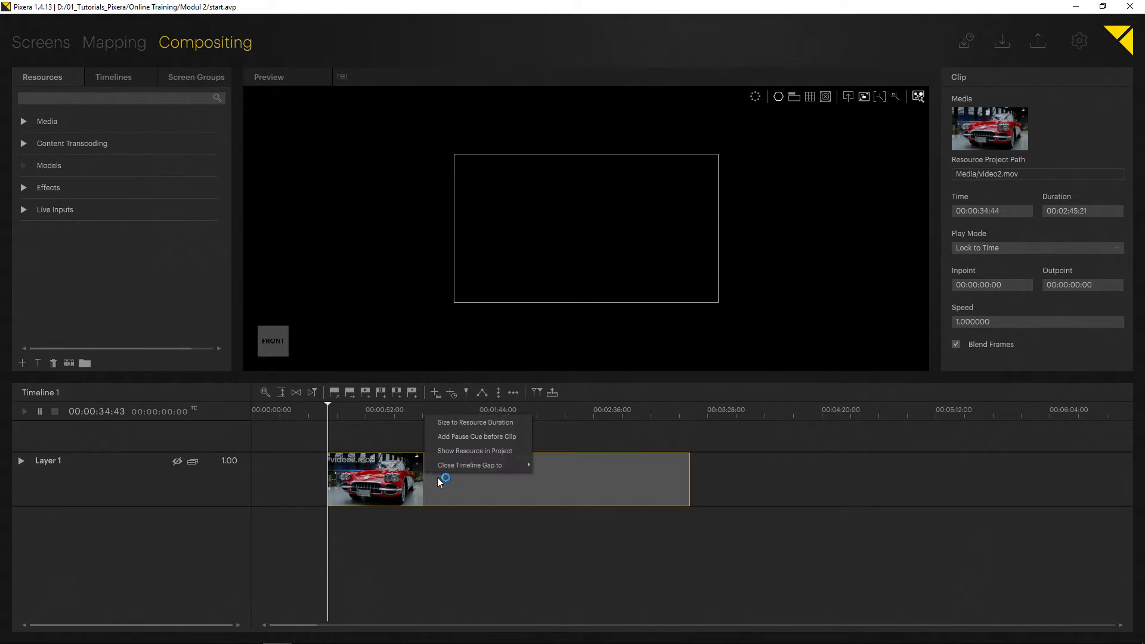
left_click(462, 450)
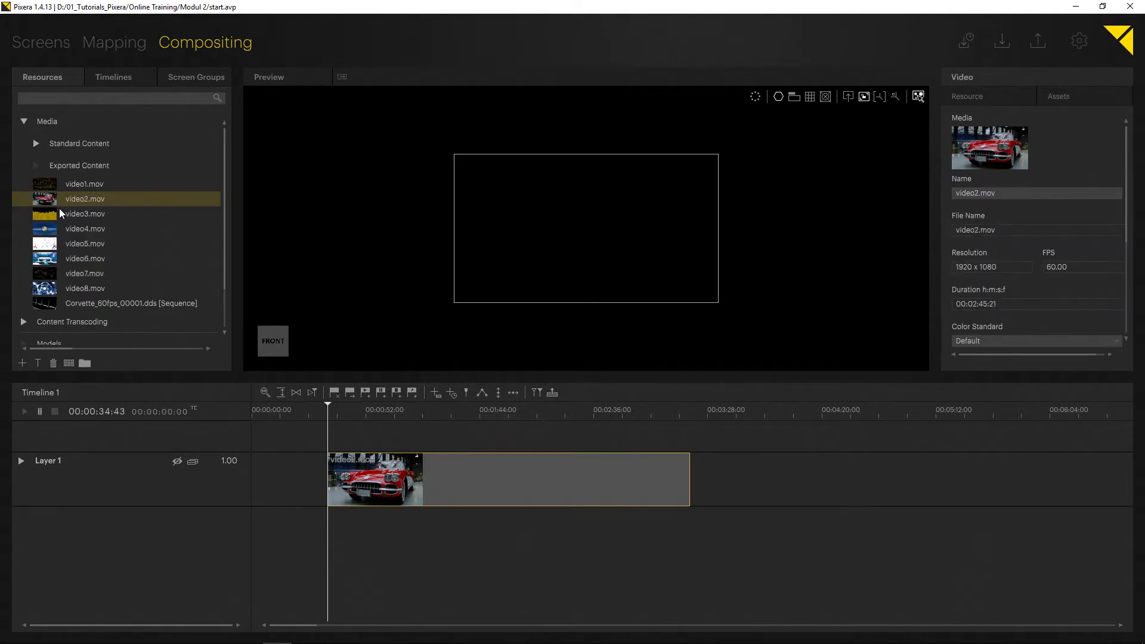
Step: Place the nowpointer behind the clip at 00:03:47:19 and try to close the timeline gap to the nowpointer
right_click(463, 467)
mouse_move(509, 462)
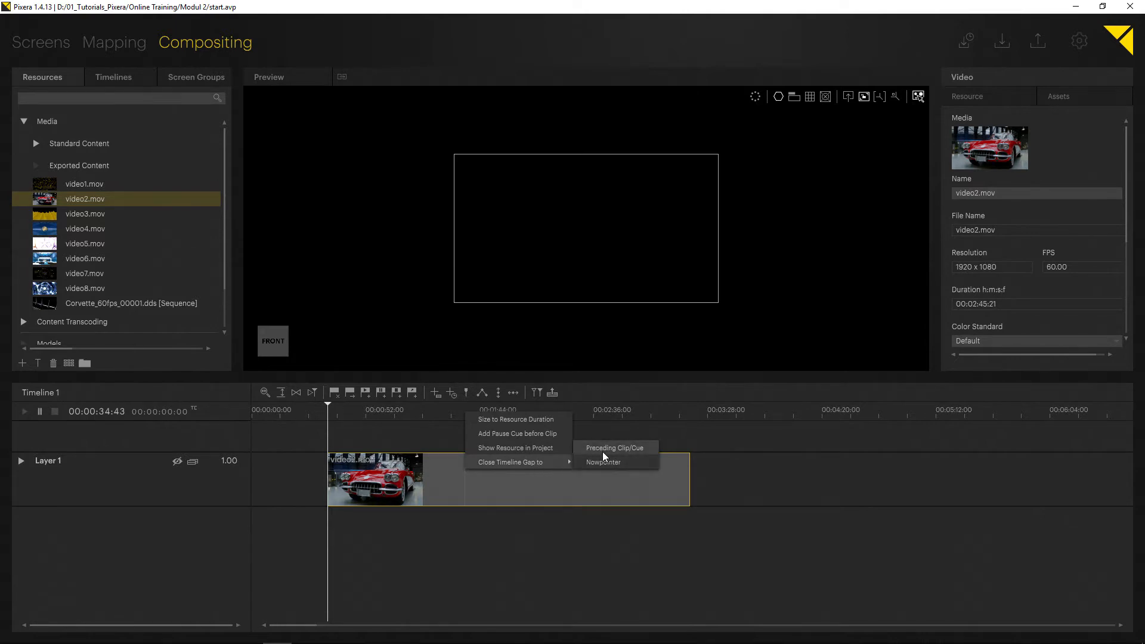
left_click(425, 482)
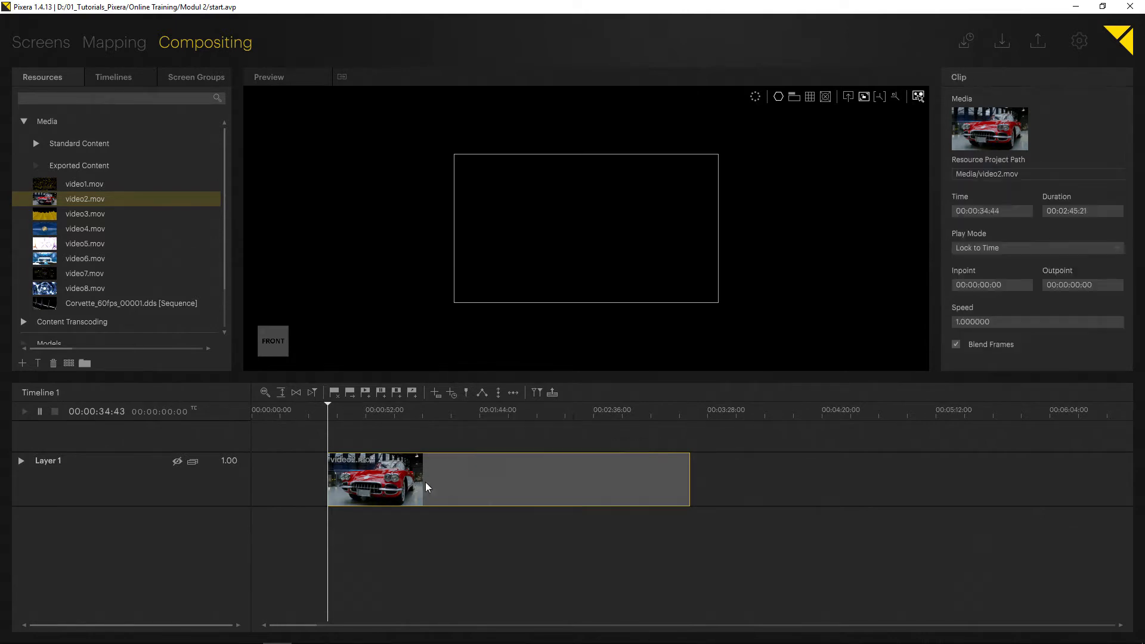
left_click_drag(425, 482, 406, 483)
left_click(750, 410)
right_click(477, 464)
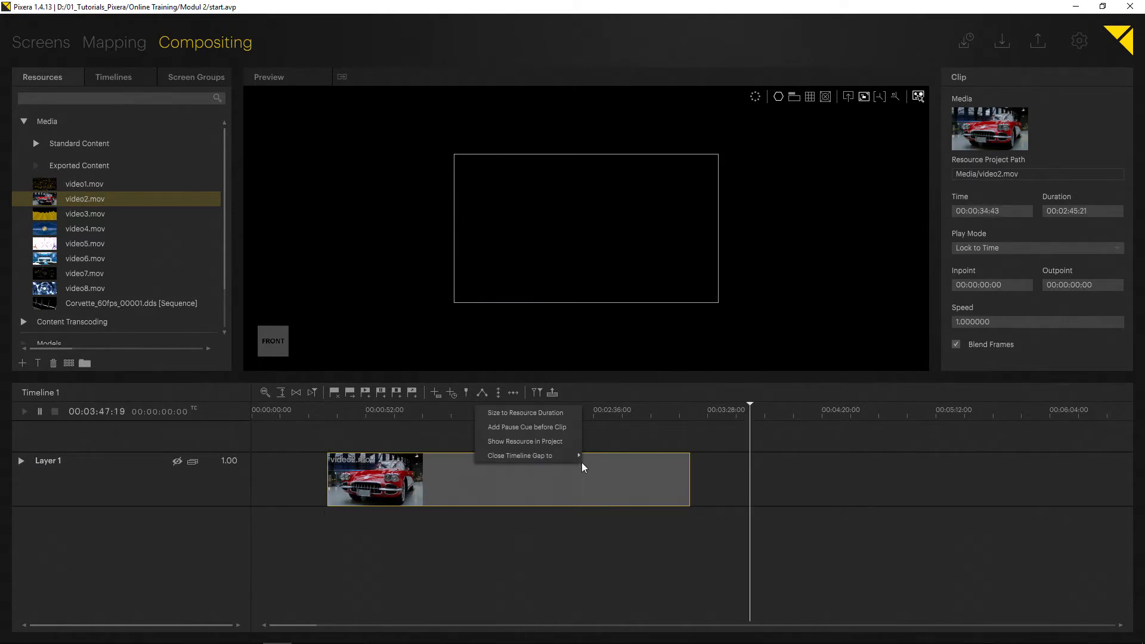
mouse_move(560, 456)
left_click(602, 457)
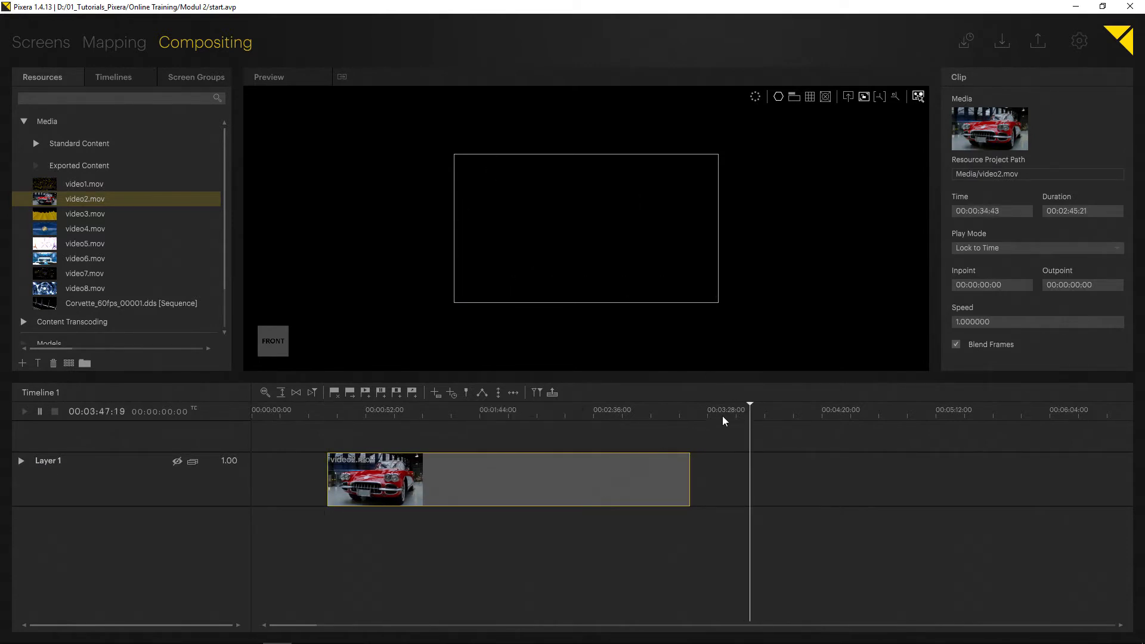
Step: Close the clip's timeline gap to the nowpointer at 00:00:14:08, and move the clip back to 00:00:00:00
left_click_drag(722, 417, 282, 417)
right_click(366, 473)
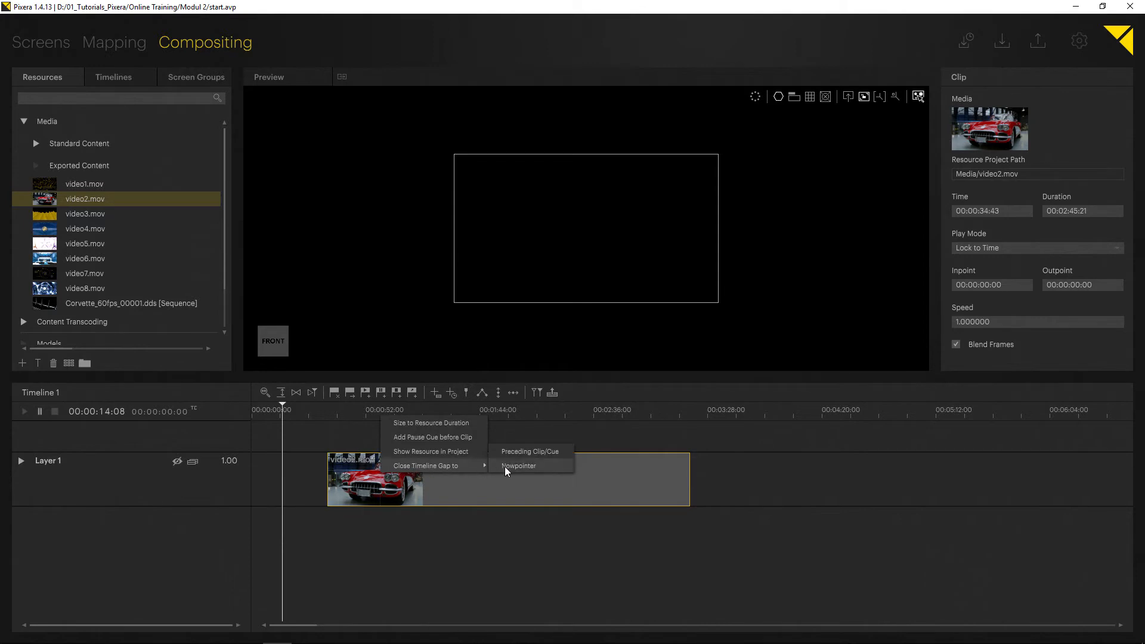
left_click(505, 467)
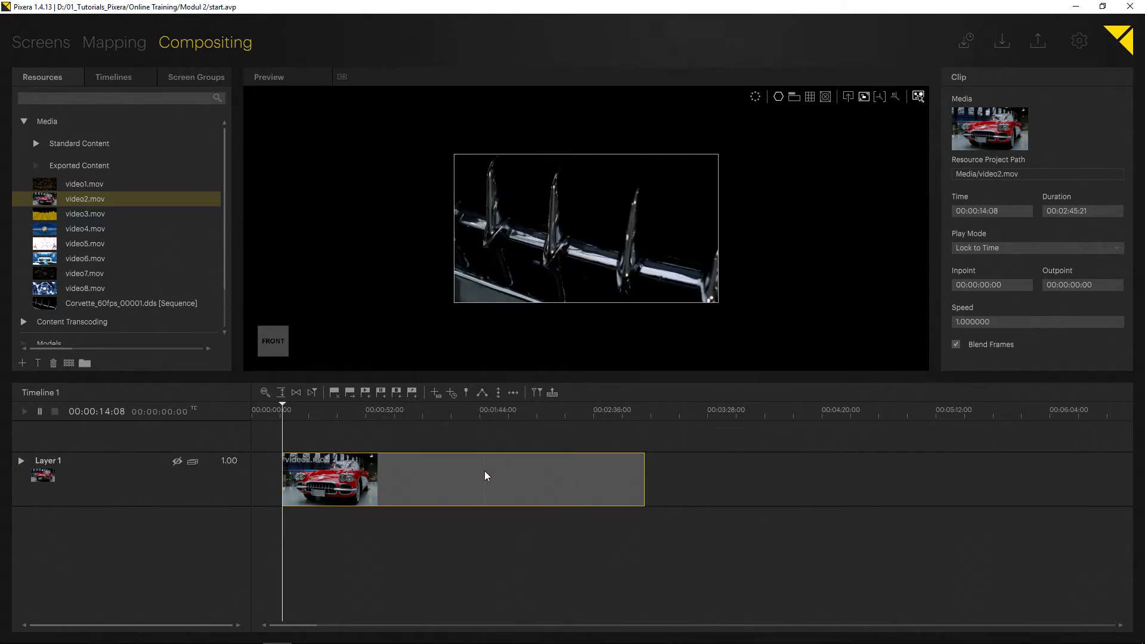
left_click_drag(499, 476, 468, 475)
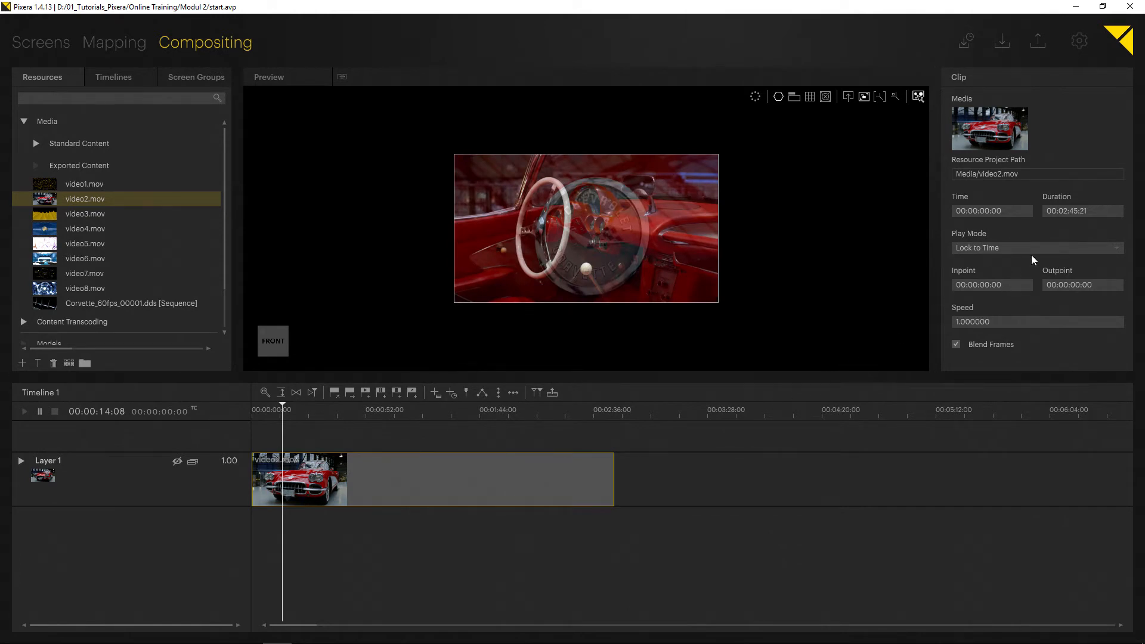
Step: Scrub the timeline to about 00:00:25:15 and set the video2.mov clip's play mode to Free Play Once
left_click(991, 245)
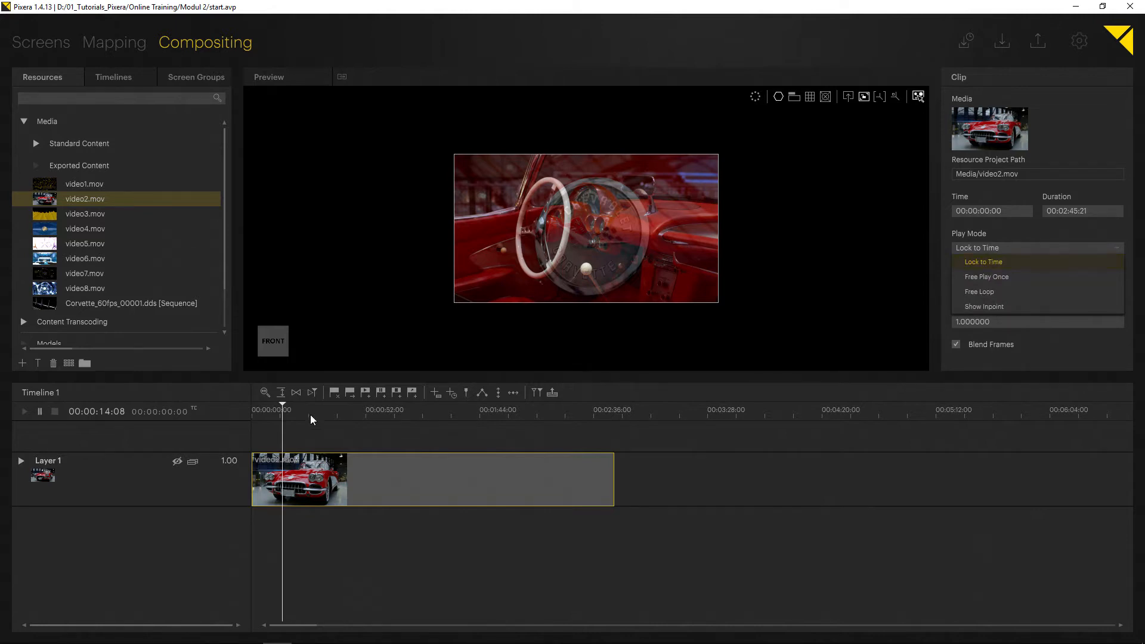
left_click(291, 408)
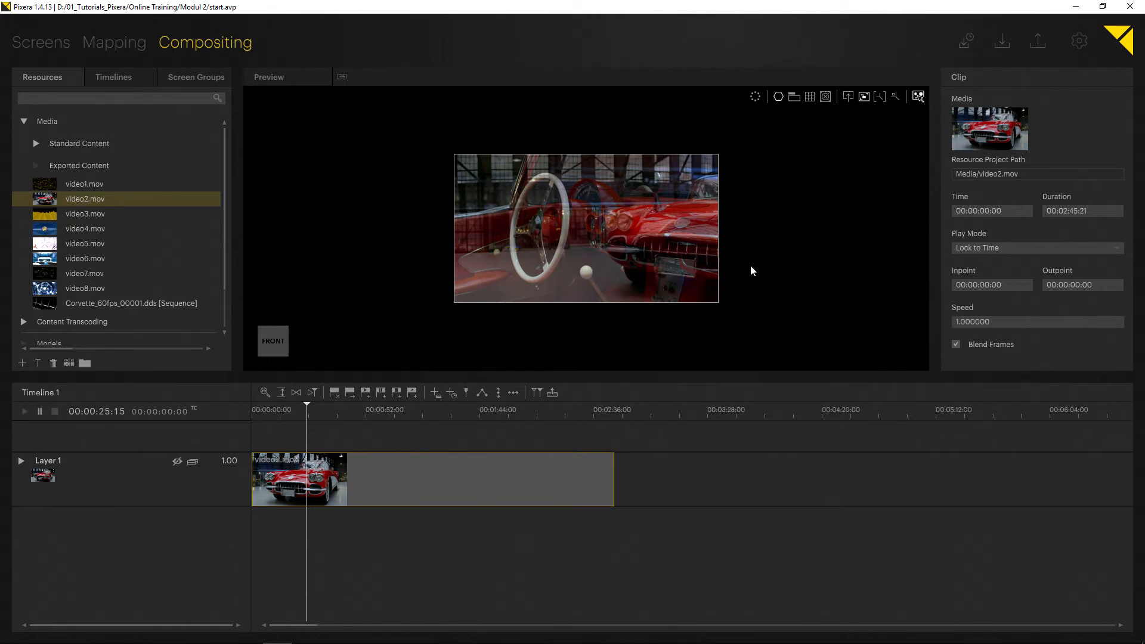
left_click(978, 248)
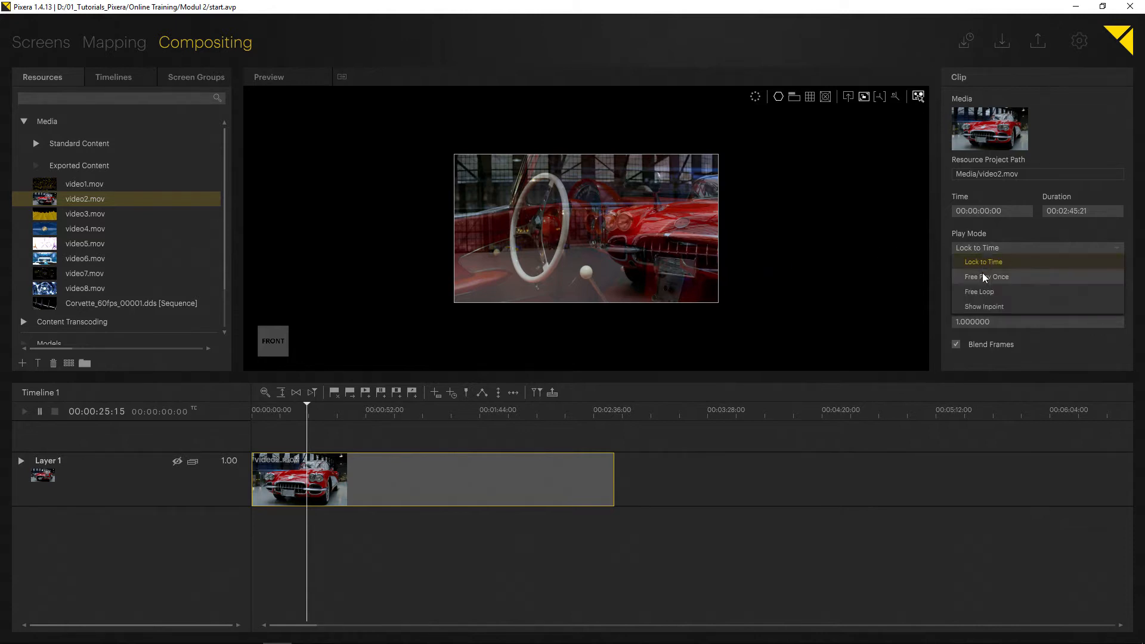
left_click(982, 273)
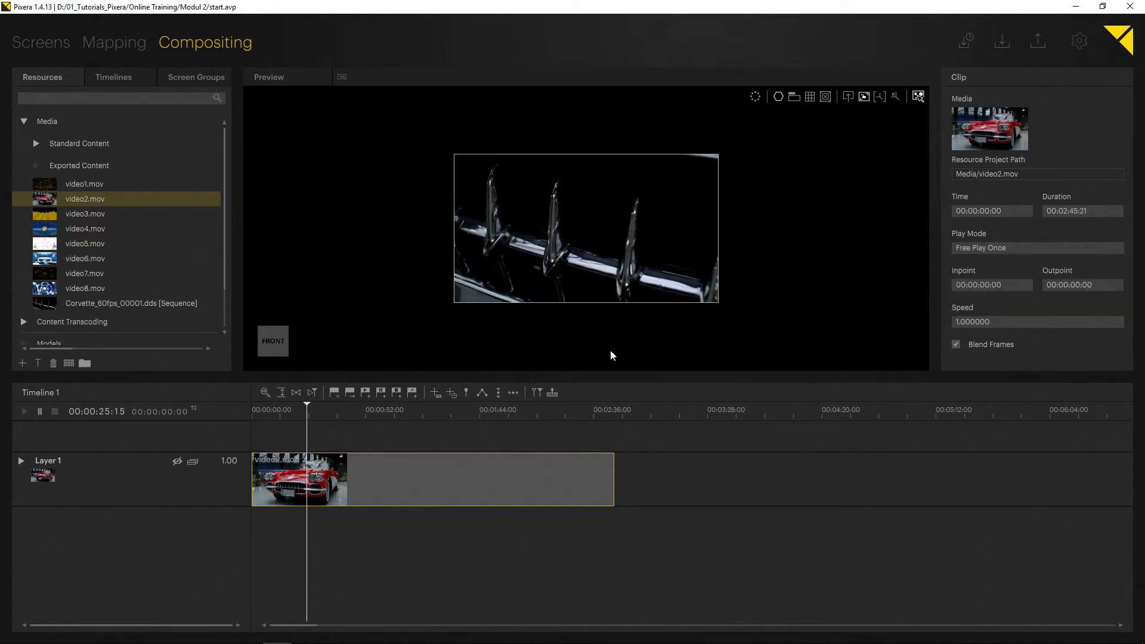
Step: Move the nowpointer to several positions along the video2.mov clip to check its free playback
left_click(510, 410)
left_click(392, 412)
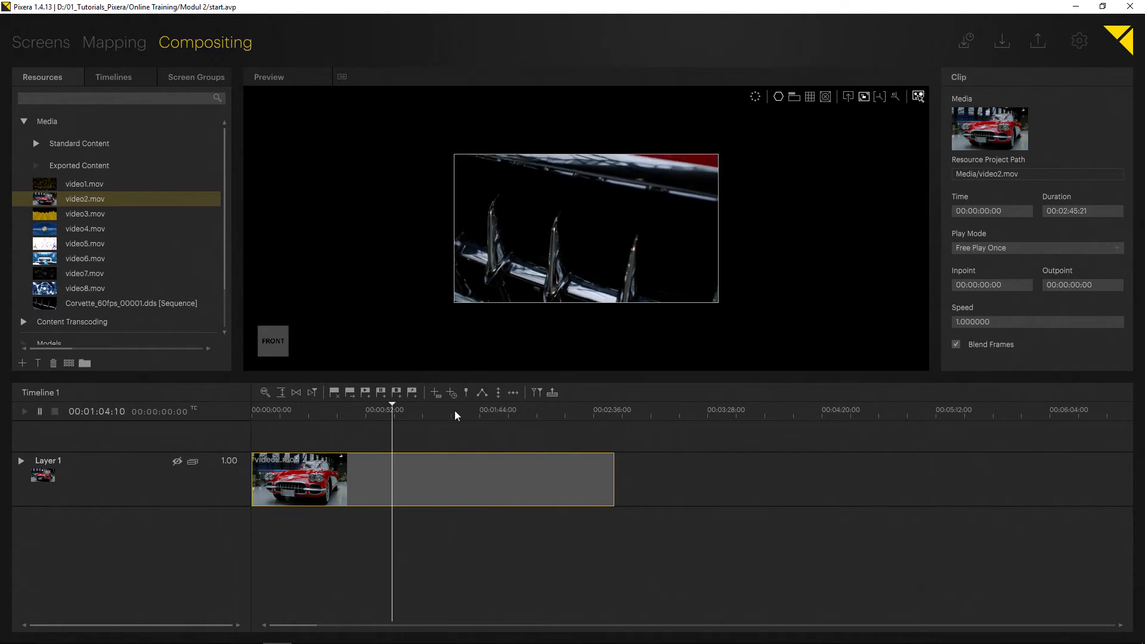
left_click(427, 411)
left_click(478, 412)
left_click_drag(433, 415, 373, 424)
Step: Add a second layer and place video4.mov on it at about 00:00:42:58
double_click(306, 525)
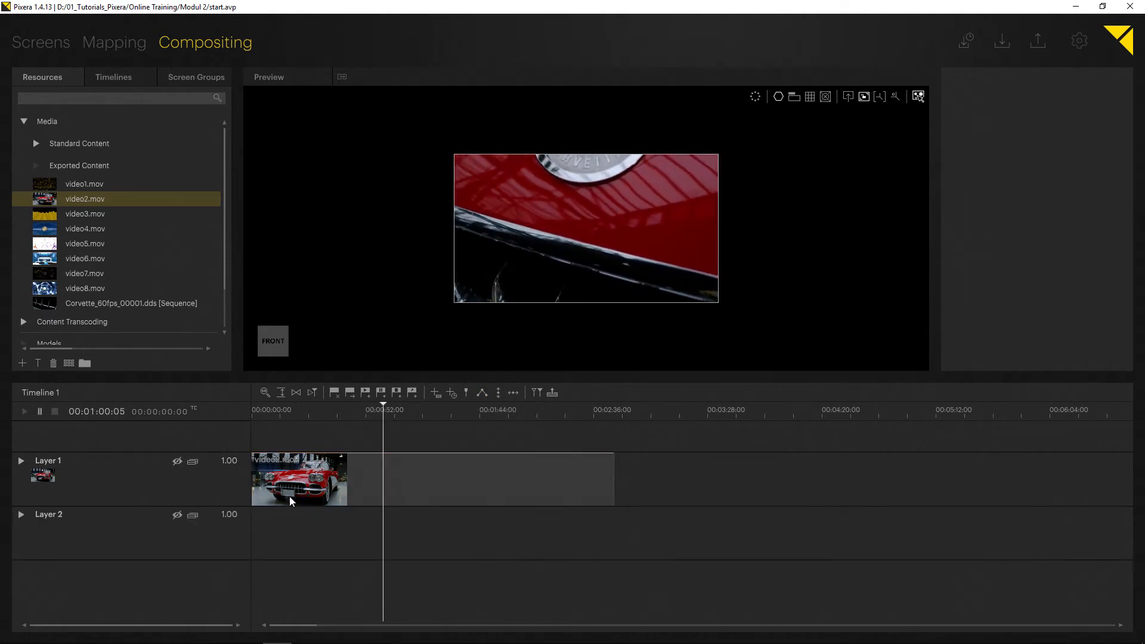
left_click_drag(61, 231, 572, 523)
left_click_drag(501, 527, 473, 526)
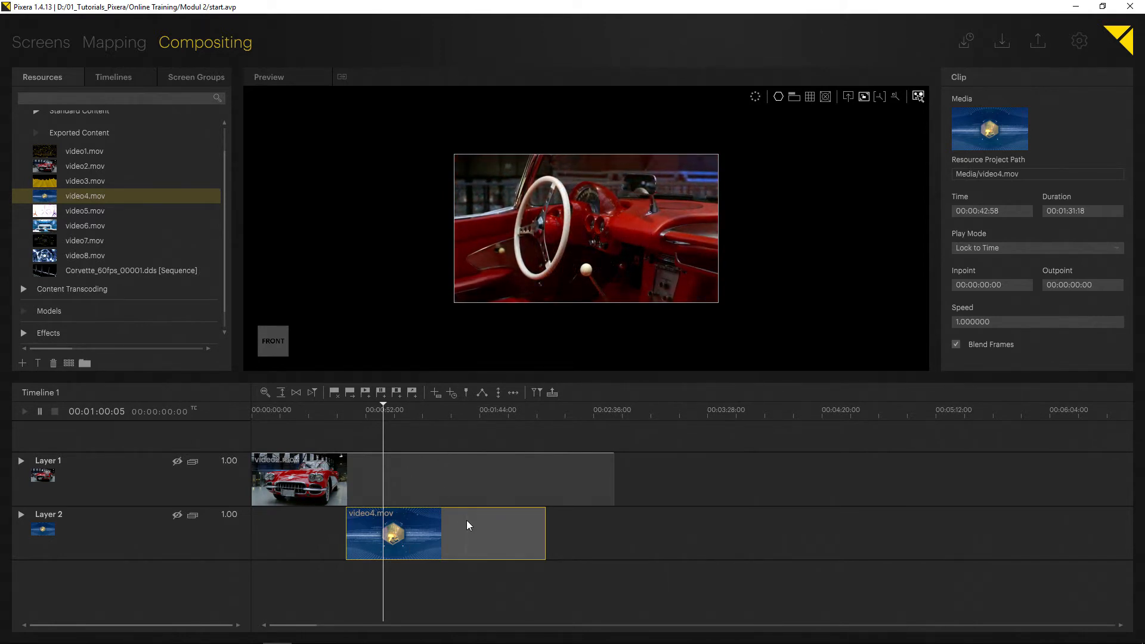
Step: Size the video4.mov clip to its resource duration and move it to a new layer above Layer 1 at about 00:00:55:44
right_click(410, 534)
left_click(436, 485)
mouse_move(355, 534)
left_mouse_down()
mouse_move(371, 533)
mouse_move(384, 454)
left_mouse_up()
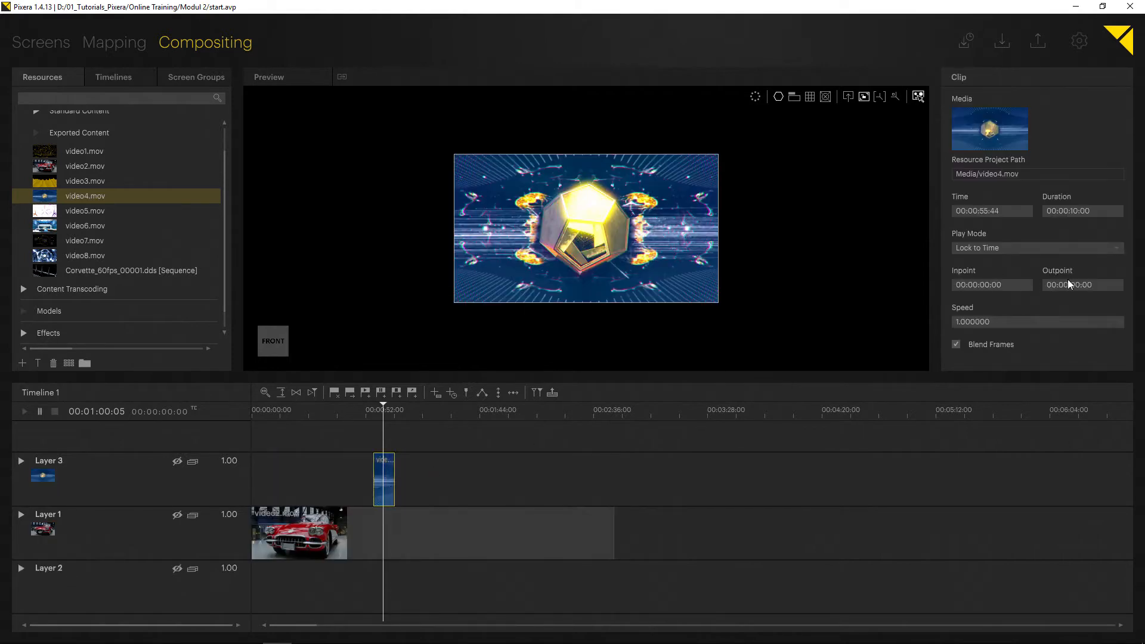
Step: Set the video4.mov clip's play mode to Free Play Once
left_click(998, 247)
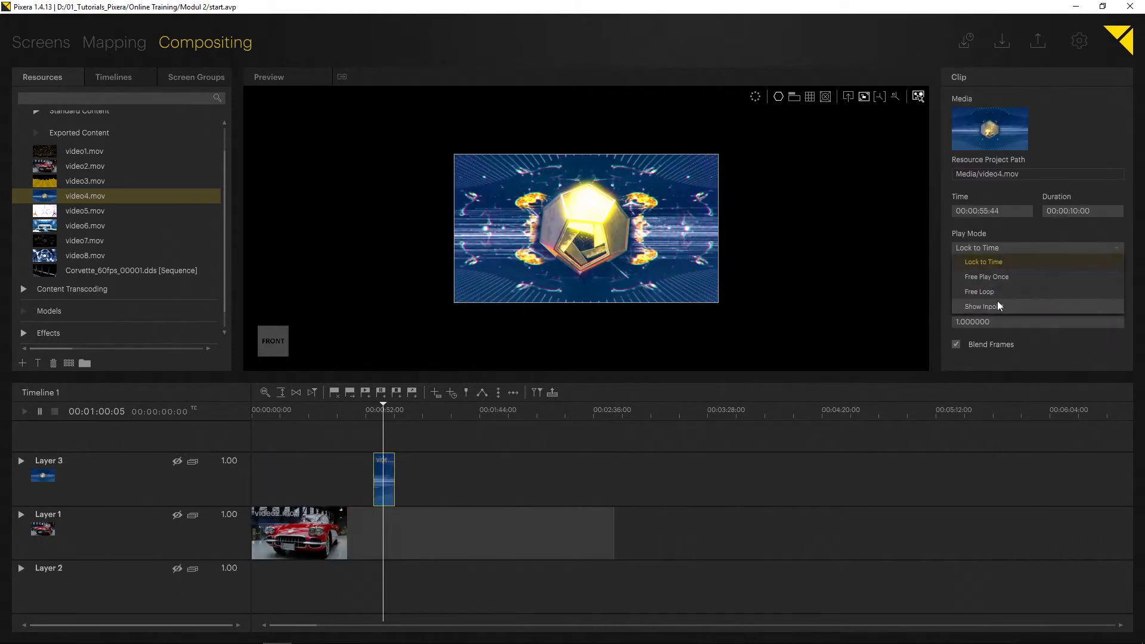
left_click(991, 280)
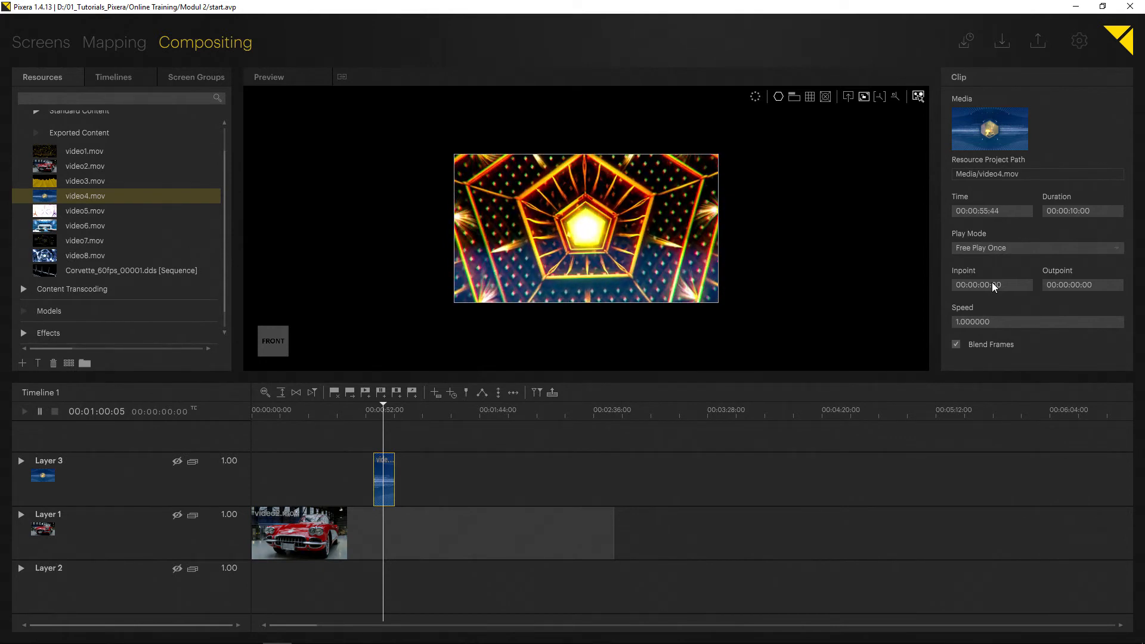
Step: Set the video4.mov clip's play mode to Free Loop, with inpoint 00:00:02:00 and outpoint 00:00:03:00
left_click(1007, 248)
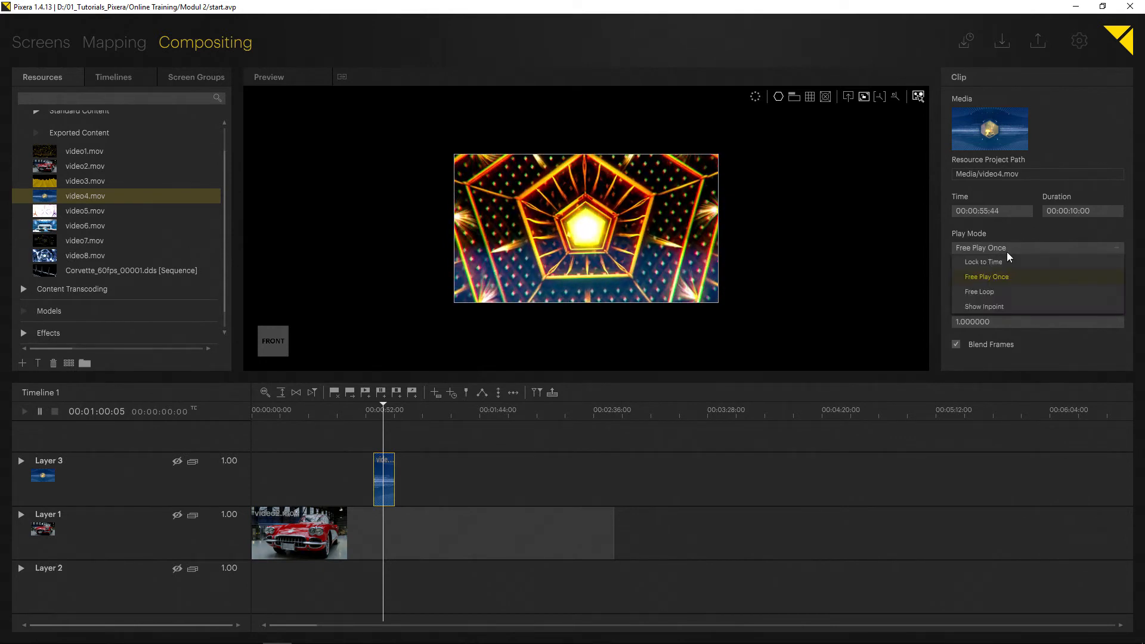
left_click(993, 282)
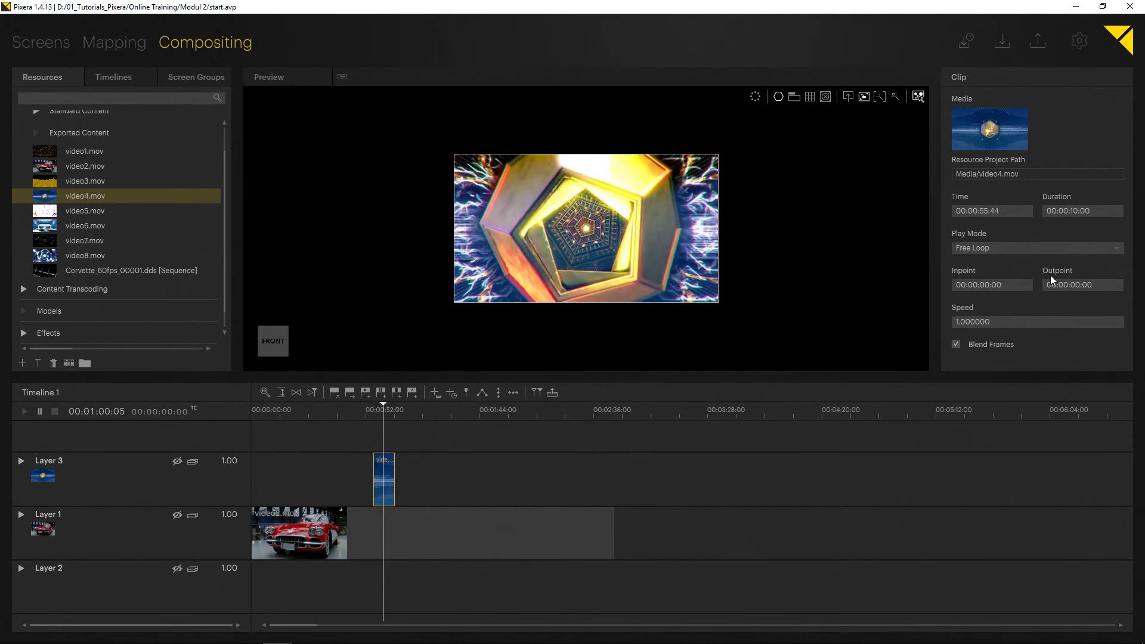
left_click(1014, 285)
type("200")
key("Return")
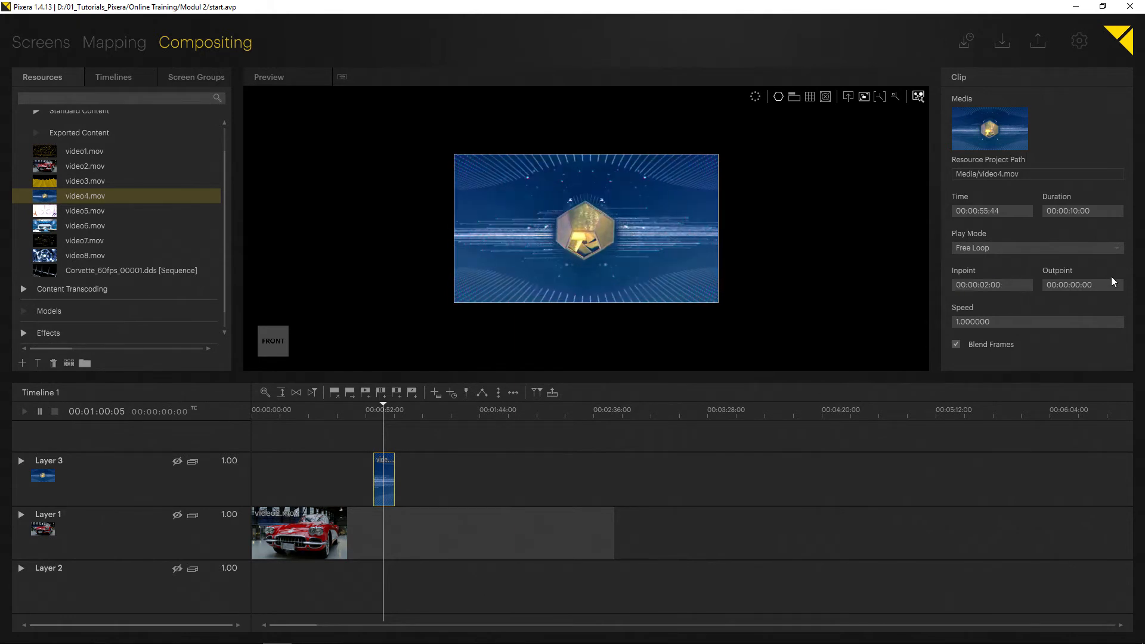
left_click(1090, 285)
type("30")
key("Return")
Step: Switch the video4.mov clip's play mode to Show Inpoint and try inpoints of 3 and 4 seconds
left_click(986, 247)
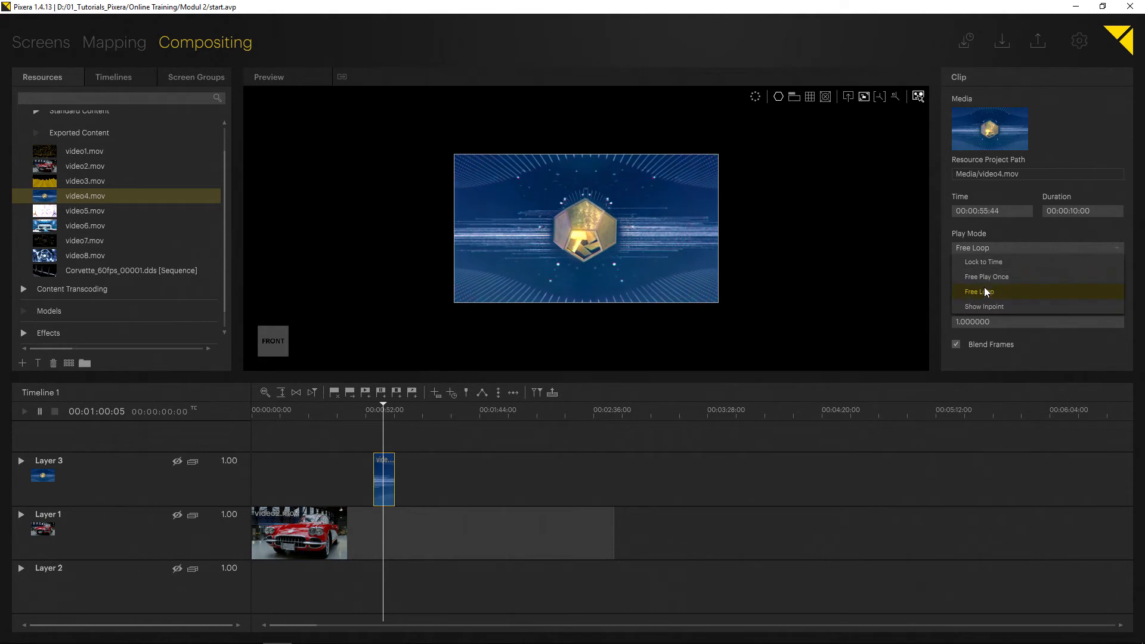
left_click(986, 249)
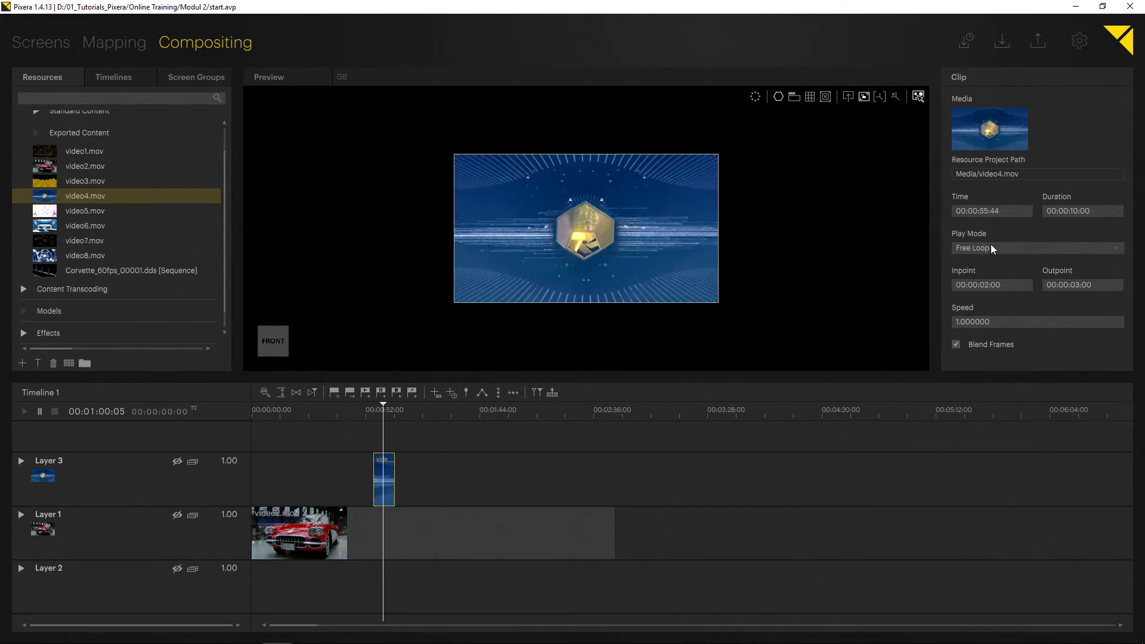
left_click(992, 247)
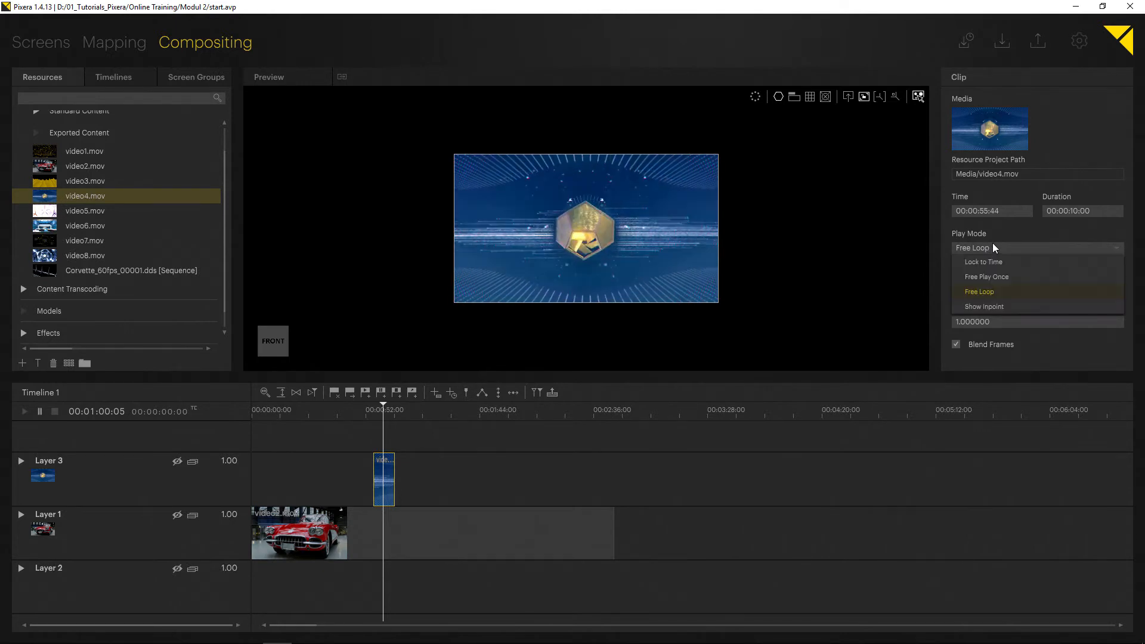
left_click(993, 307)
left_click(998, 287)
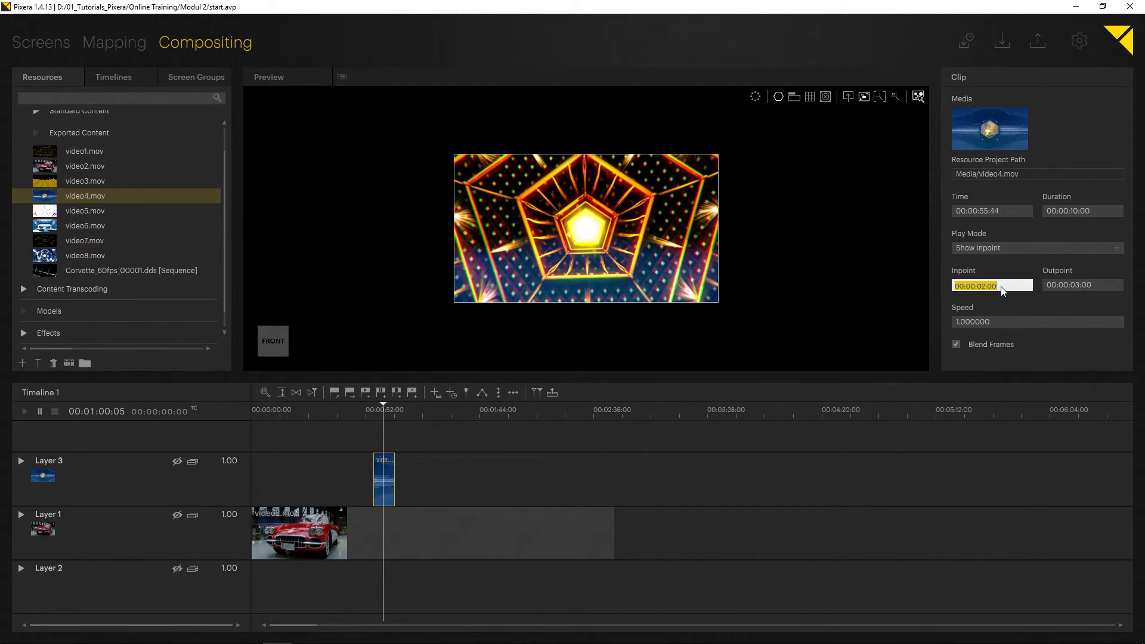
type("300")
key("Return")
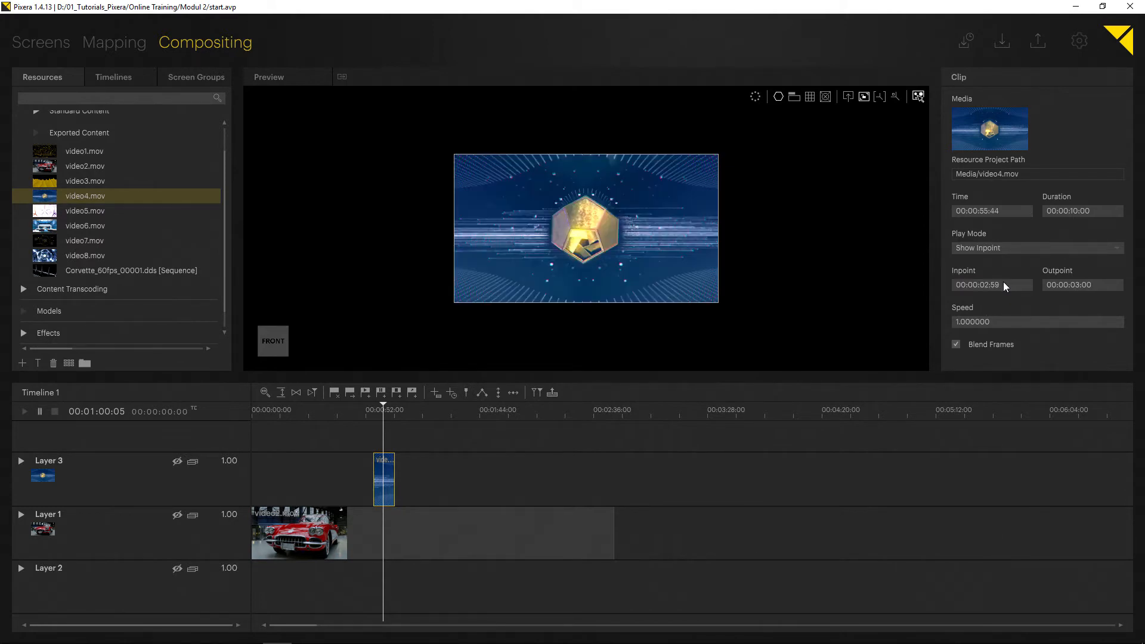
left_click(1003, 282)
type("4")
key("Return")
Step: Set the clip's outpoint to 00:00:10:00, and enter 00:00:04:00 as inpoint before scrubbing it to 00:00:03:04
left_click(1002, 284)
left_click(1093, 283)
type("1000")
key("Return")
left_click(991, 288)
type("4:00")
key("Return")
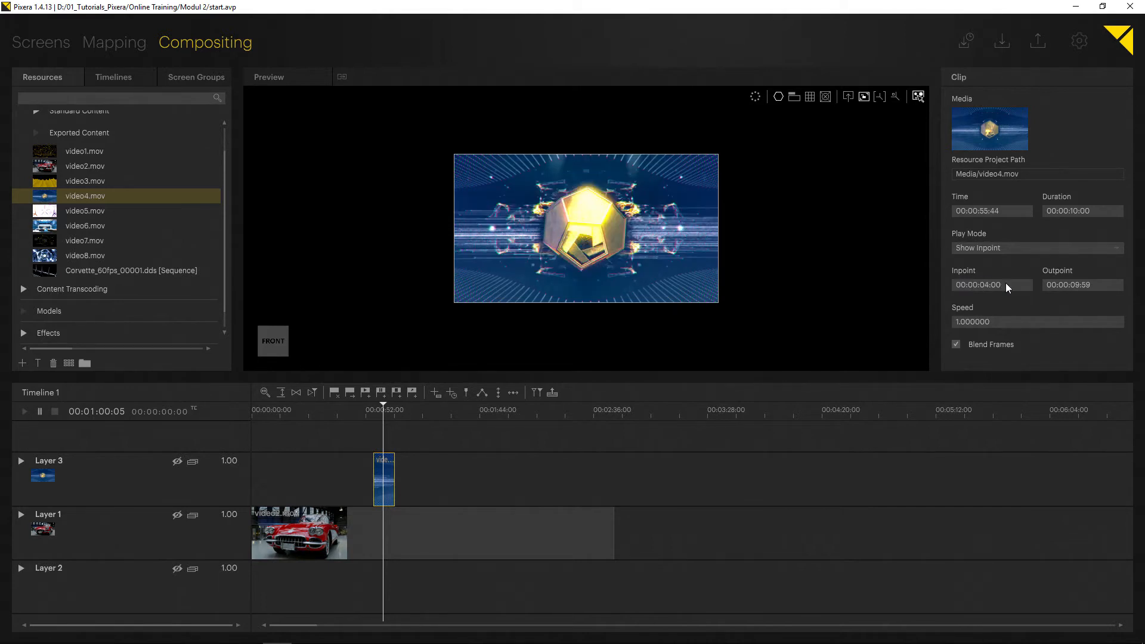
left_click_drag(991, 281, 550, 489)
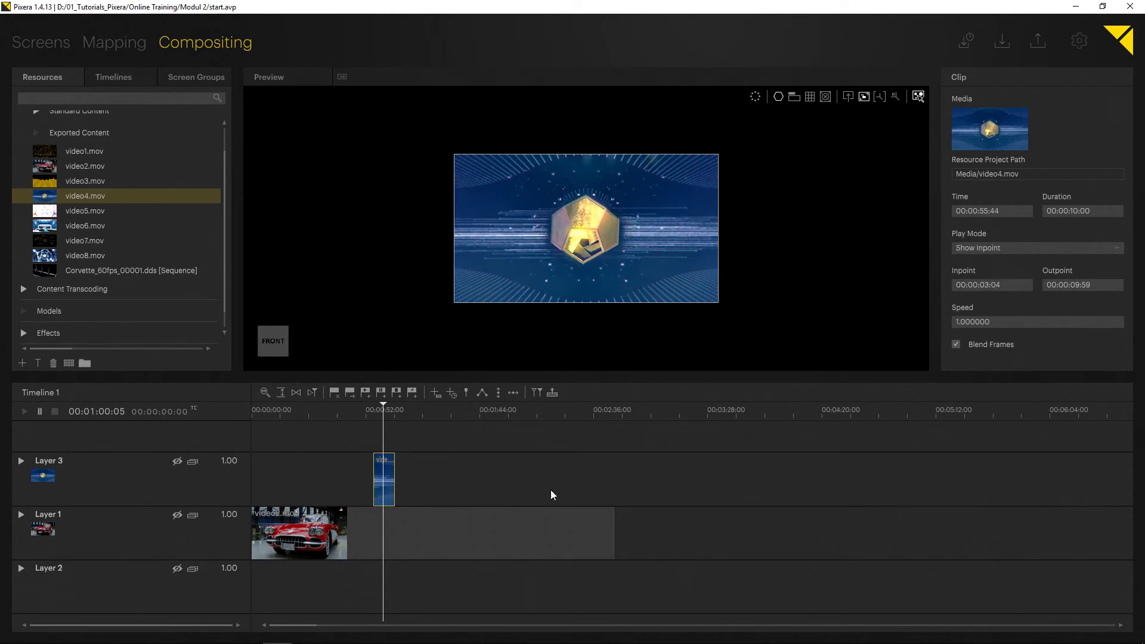
Step: With the nowpointer at about 00:00:58:27, set the clip's inpoint to 00:00:01:00, outpoint to 00:00:05:00 and play mode to Free Loop
left_click_drag(383, 424, 381, 414)
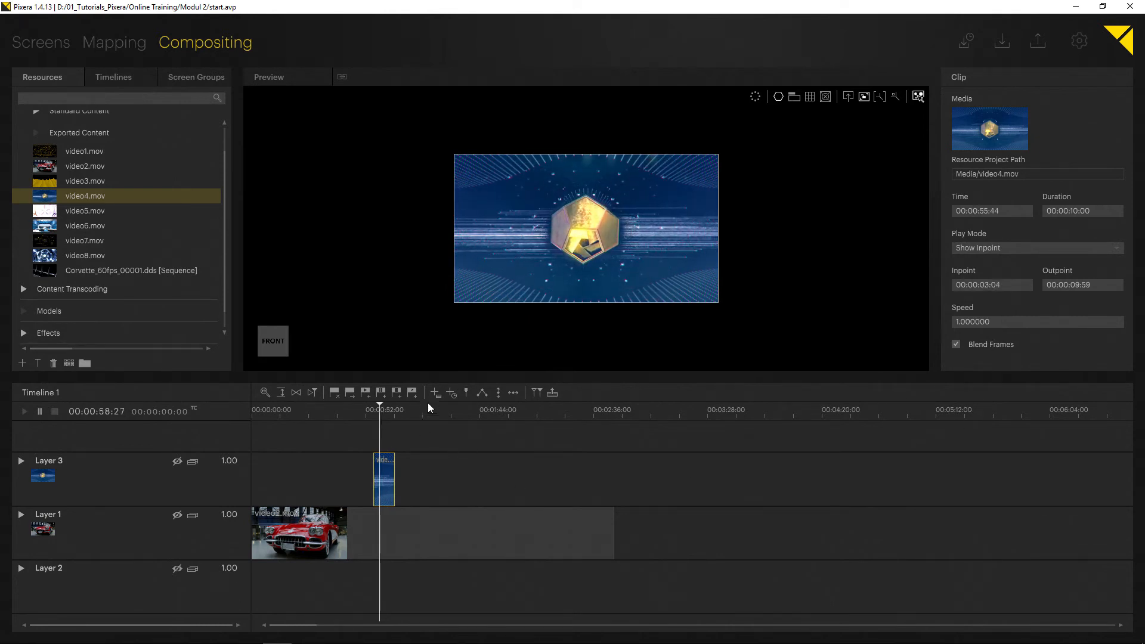
left_click(1000, 286)
type("1:00")
key("Return")
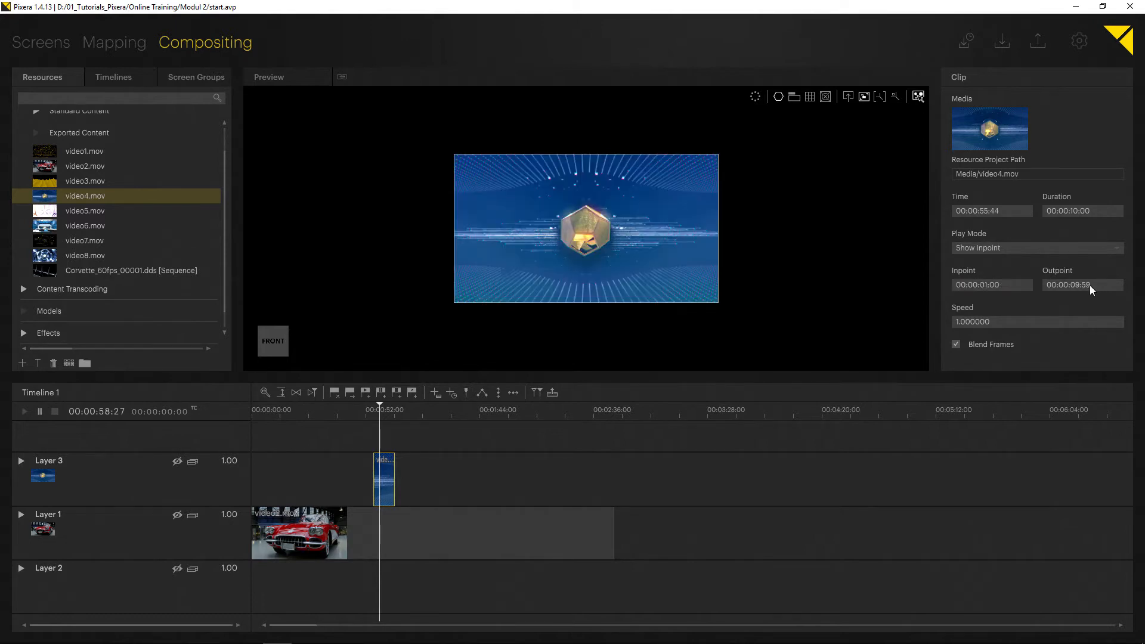
left_click(1090, 285)
type("5:00")
key("Return")
left_click(1027, 248)
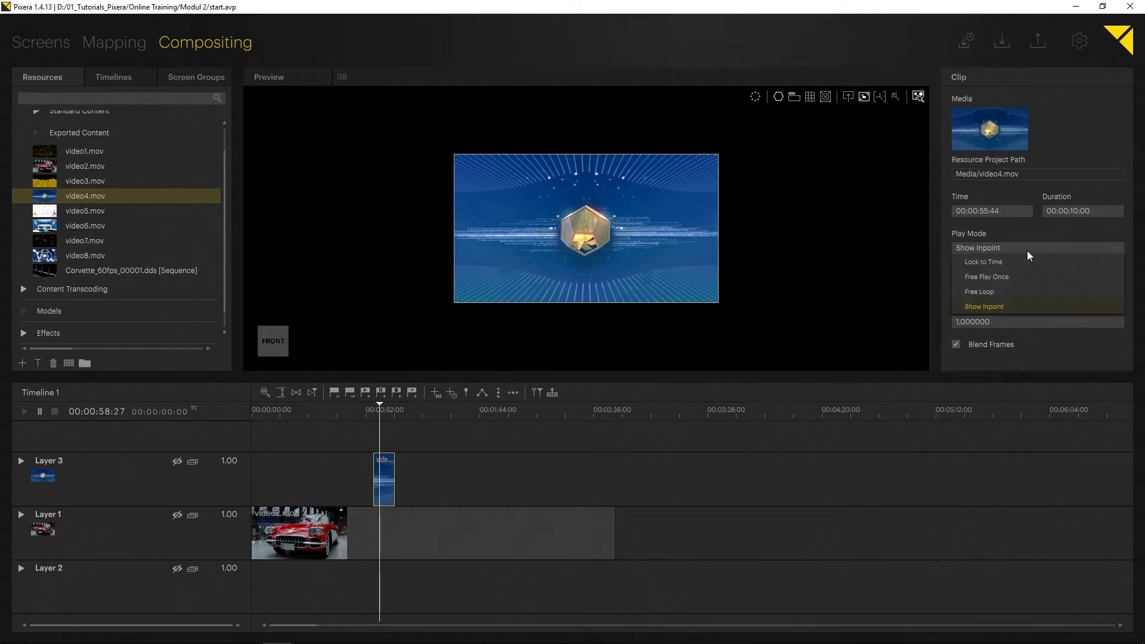
left_click(984, 292)
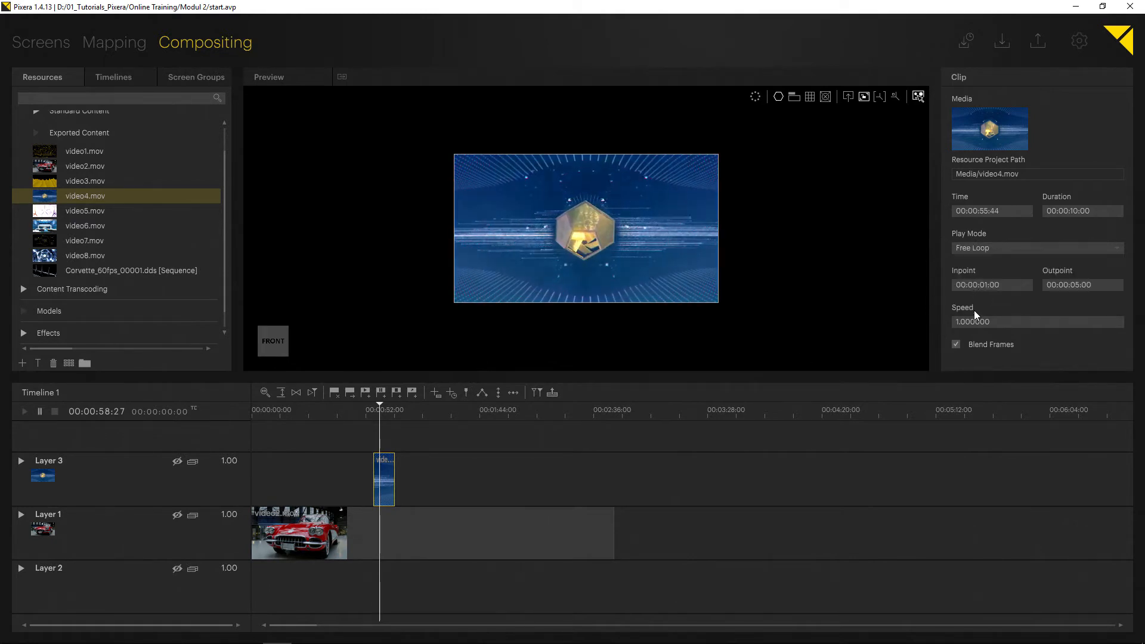
Step: Try playback speeds of 2, 3 and 4 on the video4.mov clip, finishing at 2
left_click(1014, 322)
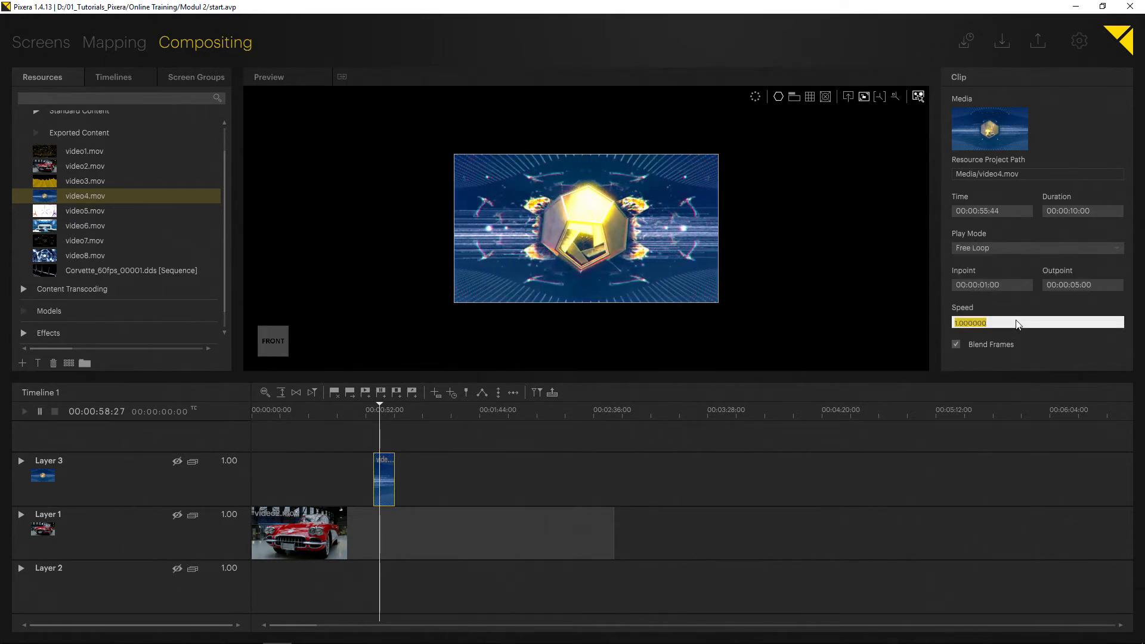
type("2")
key("Return")
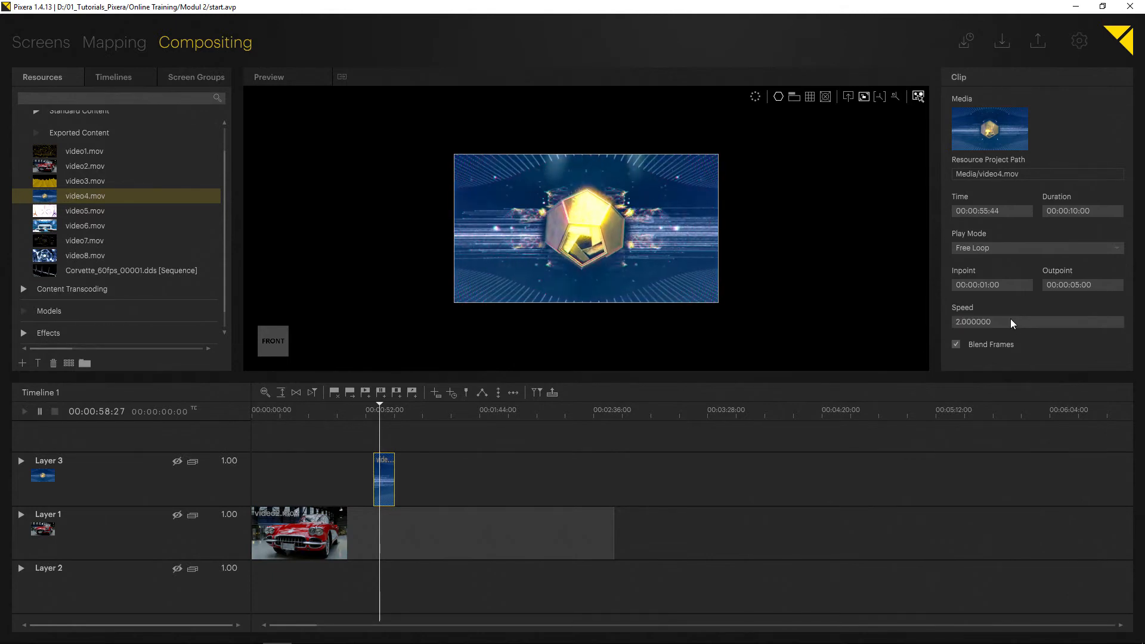
left_click(1011, 322)
type("3")
key("Return")
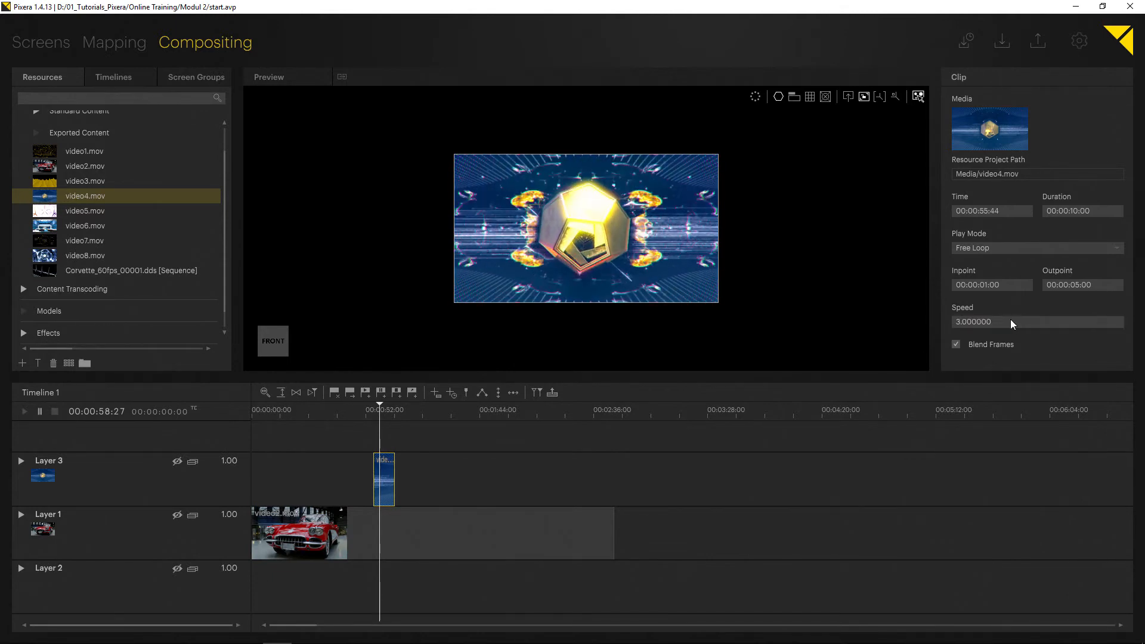
left_click(1011, 322)
type("4")
key("Return")
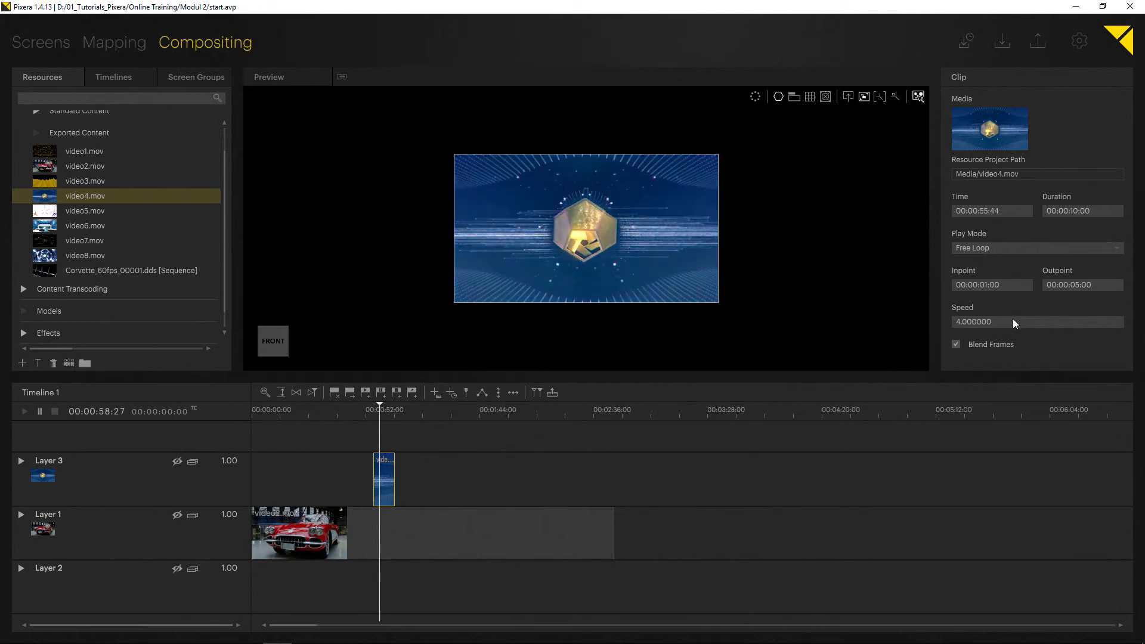
left_click(1012, 319)
type("2")
key("Return")
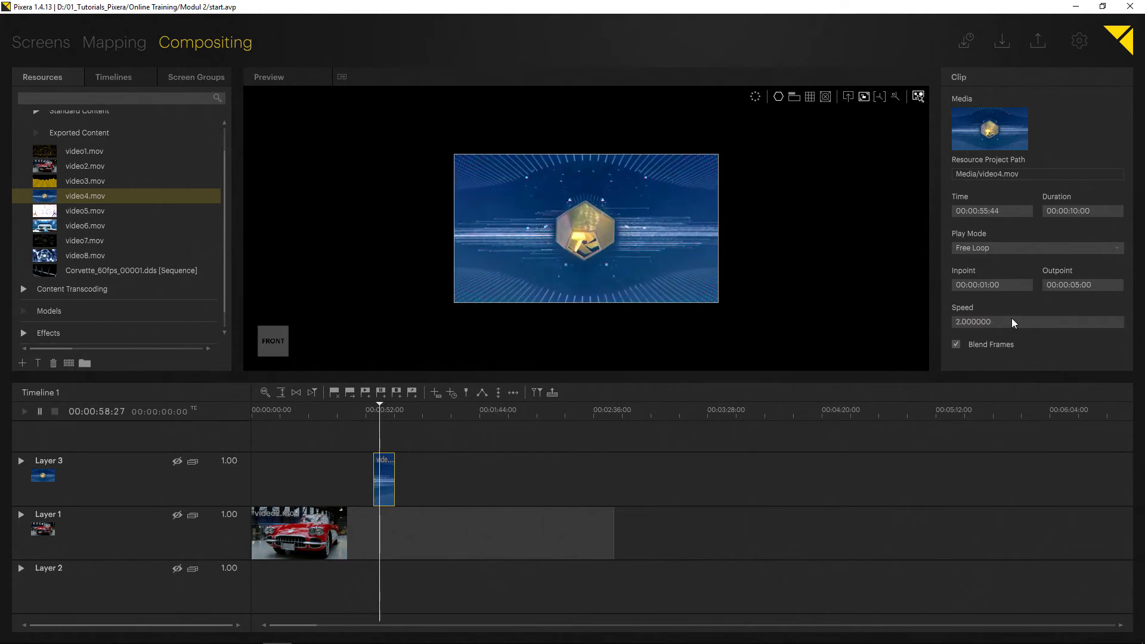
Step: Try reverse playback of the video4.mov clip with speeds of -1, -2 and -3
left_click(1012, 319)
type("-1")
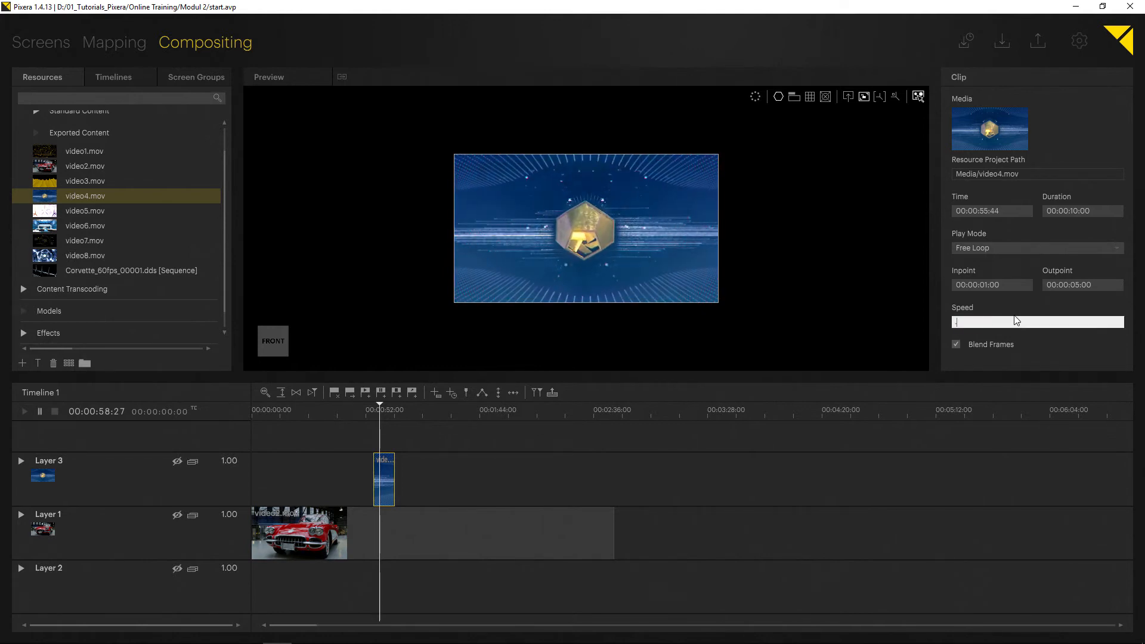
key("Return")
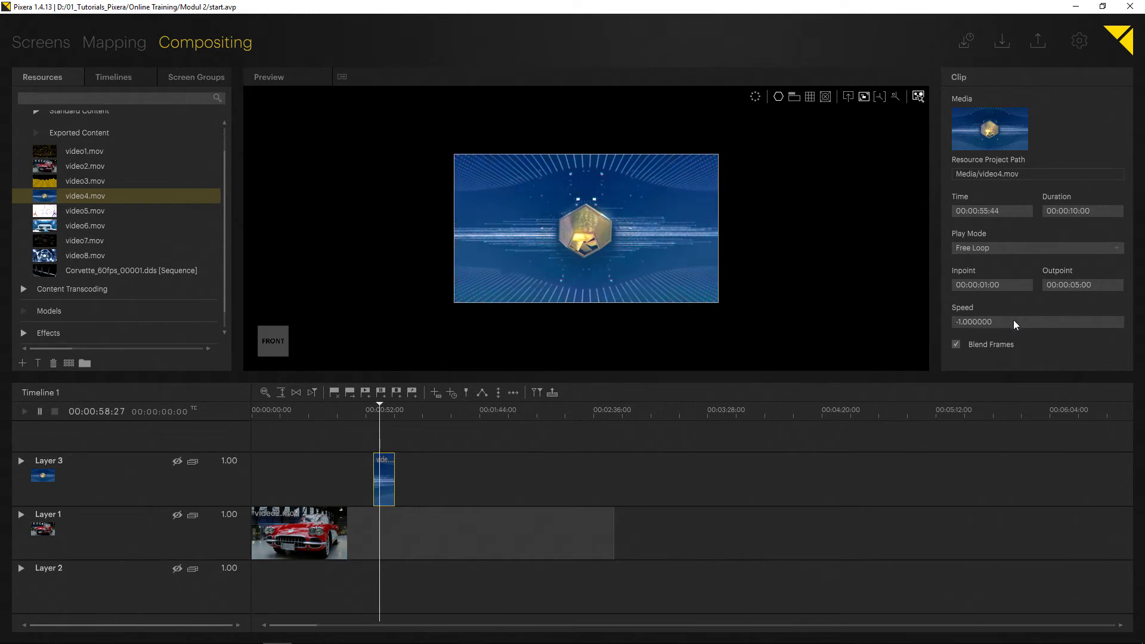
left_click(1014, 320)
type("-2")
key("Return")
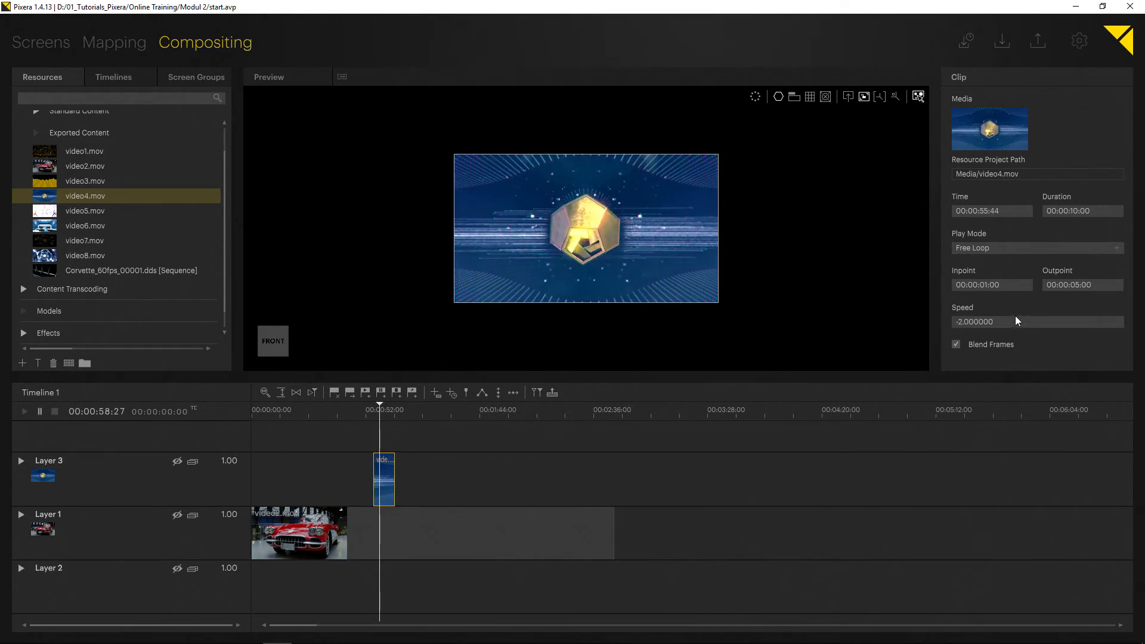
left_click(1013, 321)
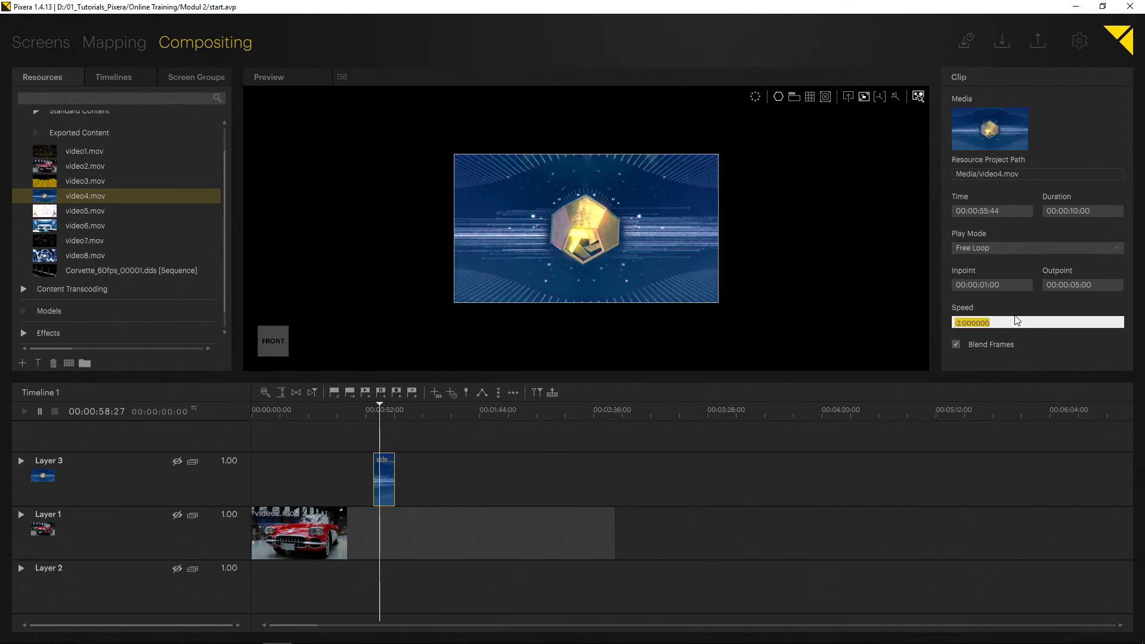
type("-3")
key("Return")
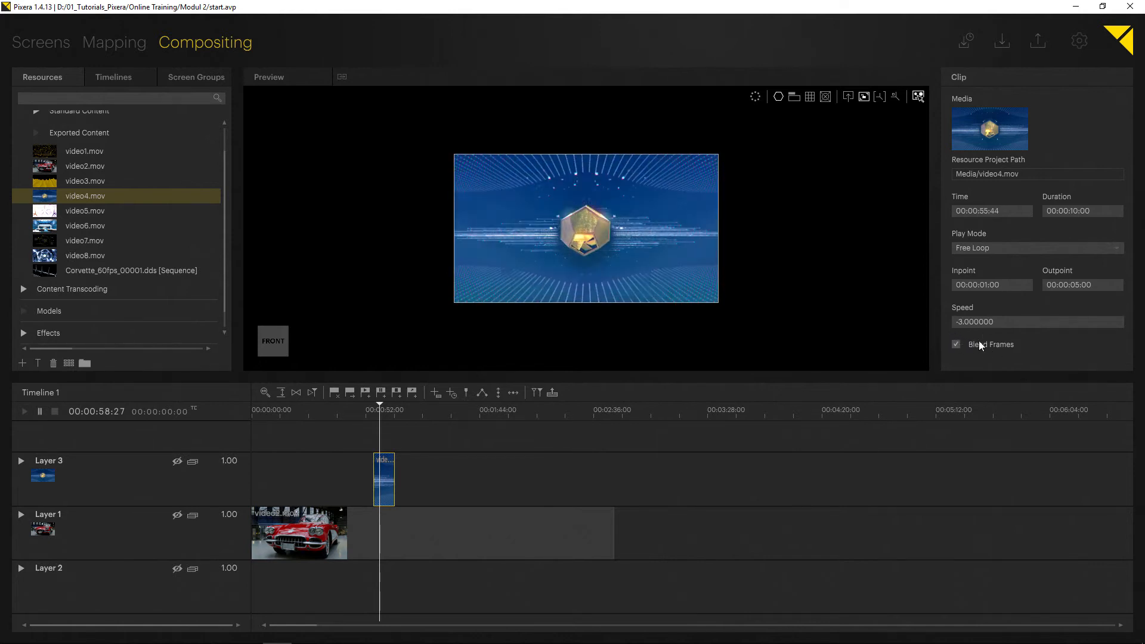
Step: Set the video4.mov clip's speed to 0 and move the nowpointer past the clip to about 00:01:22:23
left_click(982, 326)
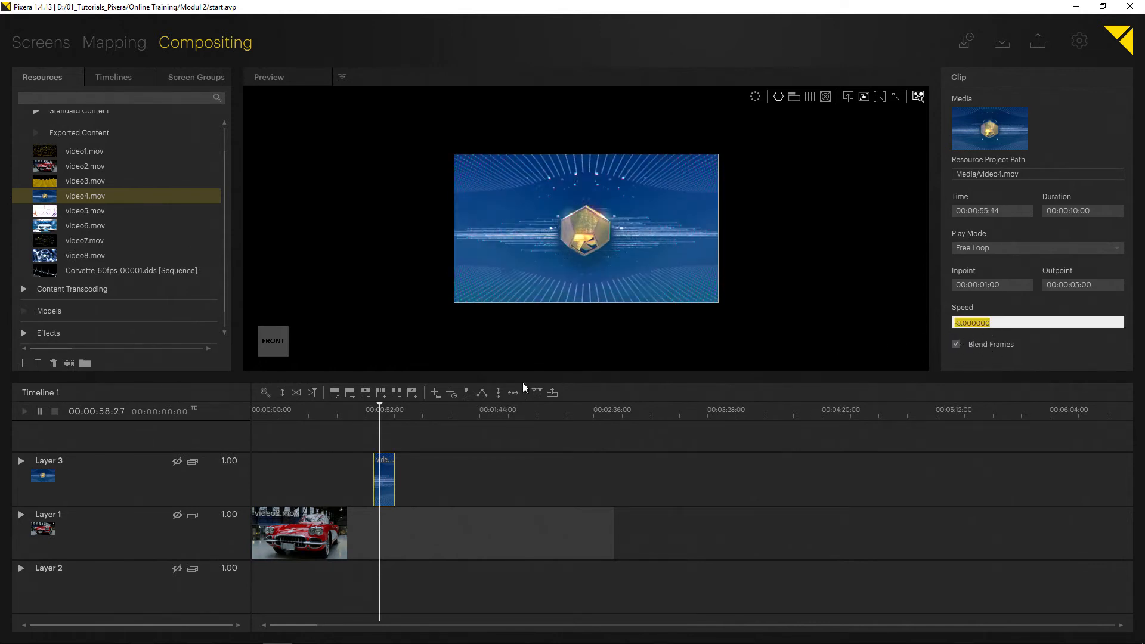
type("0")
left_click(432, 408)
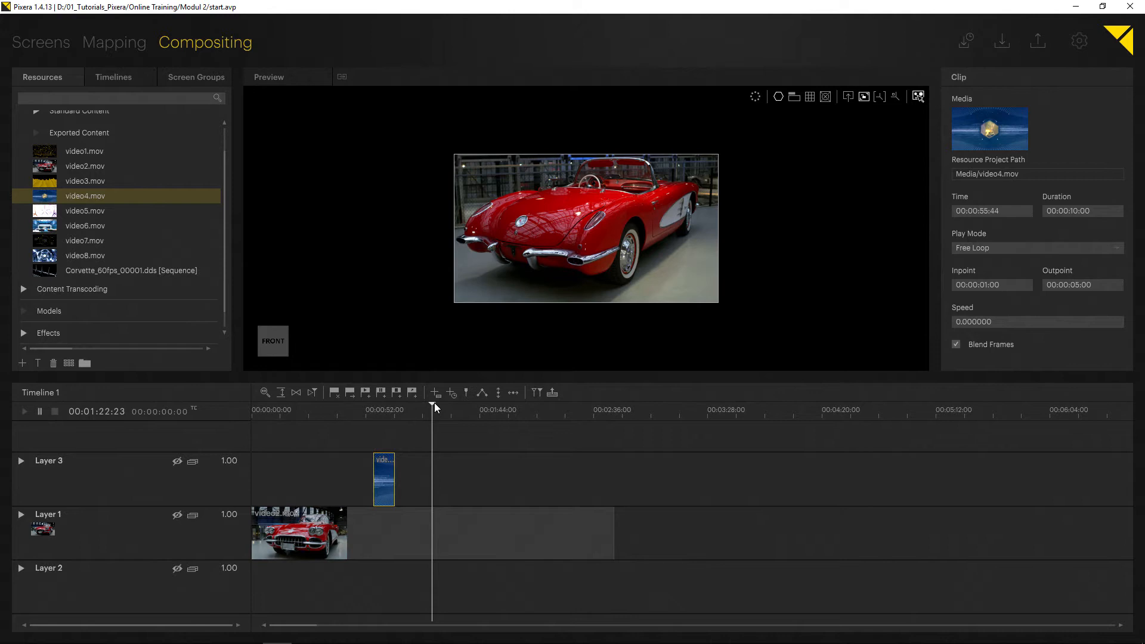
Step: Show the video5.mov resource properties, and toggle Blend Frames on the video2.mov clip in Layer 1
left_click(96, 212)
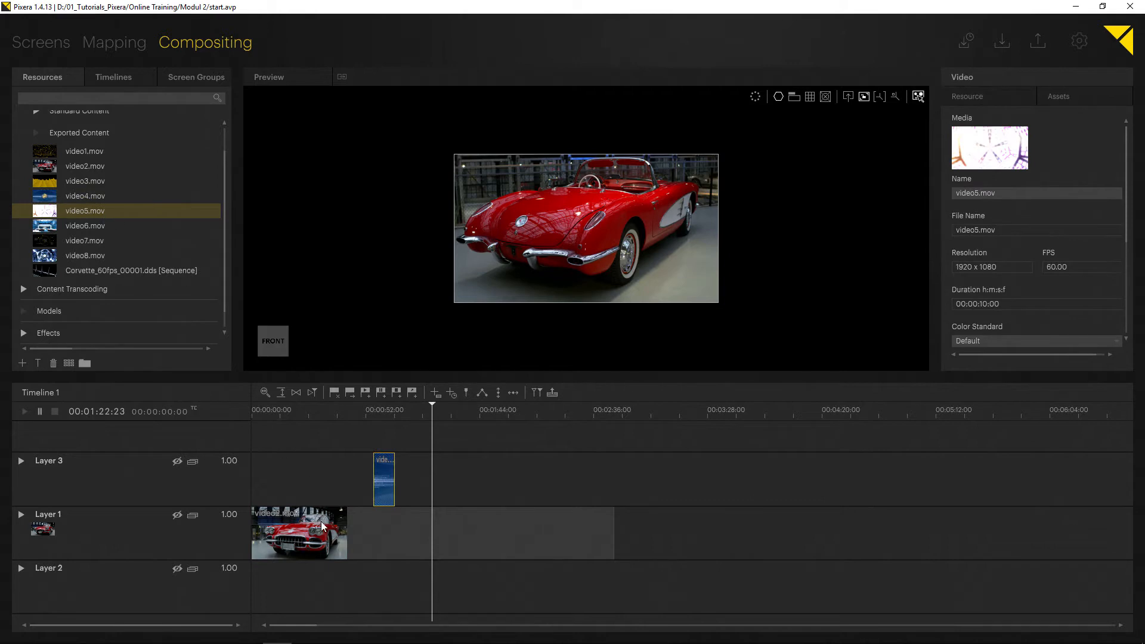
left_click(404, 548)
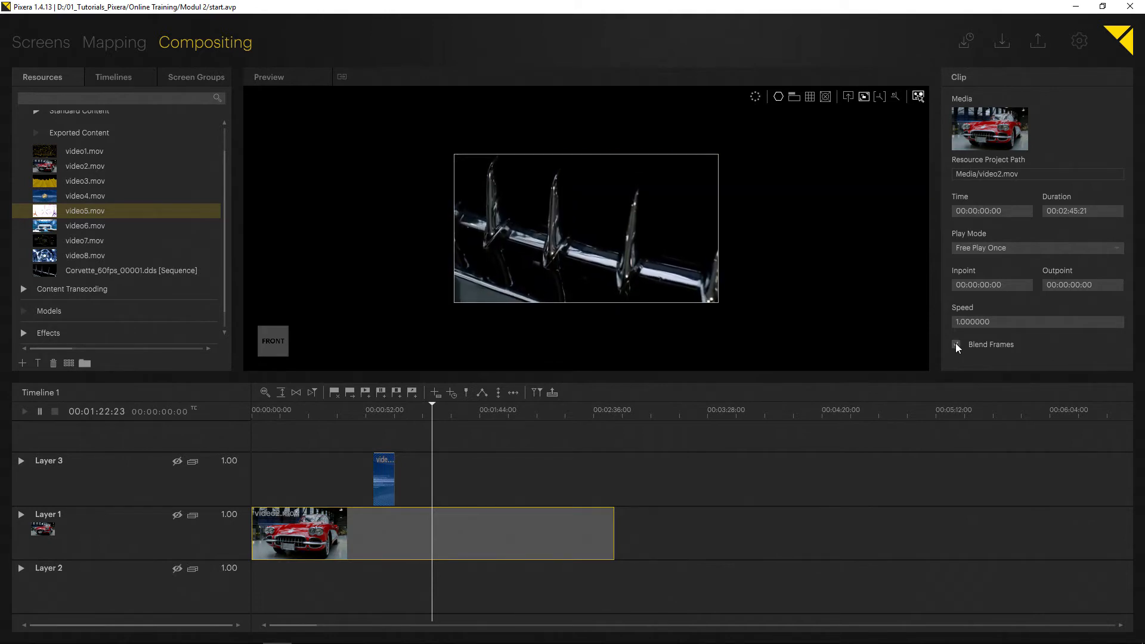
left_click(997, 345)
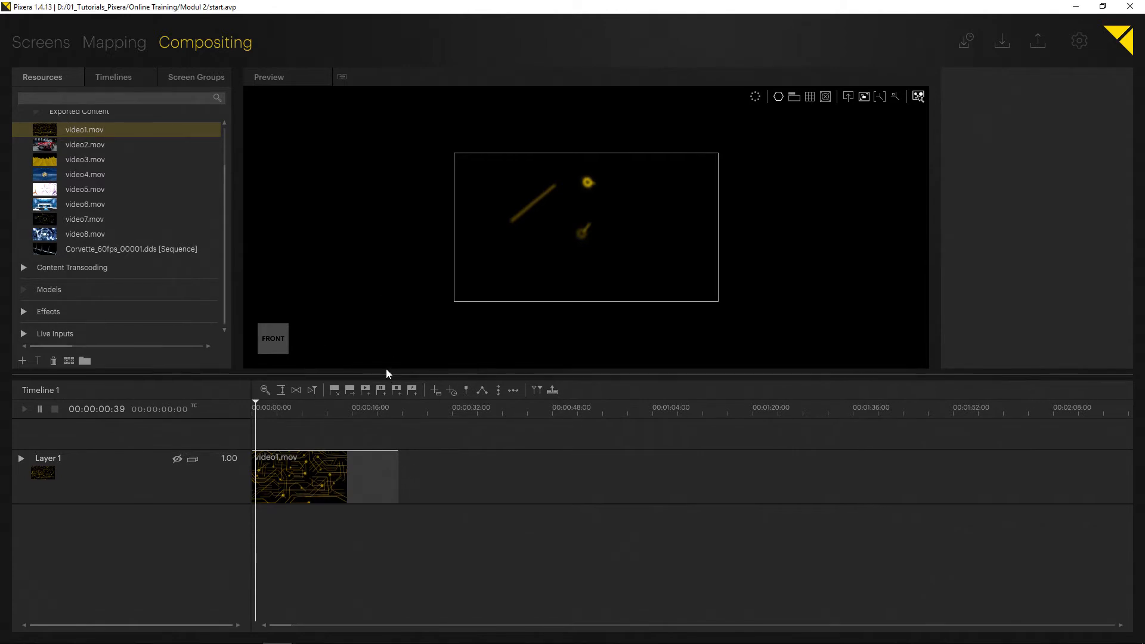
Step: Enlarge the timeline area and expand Layer 1 with a taller Transport row showing its in, out and speed fields
left_click_drag(386, 373, 384, 333)
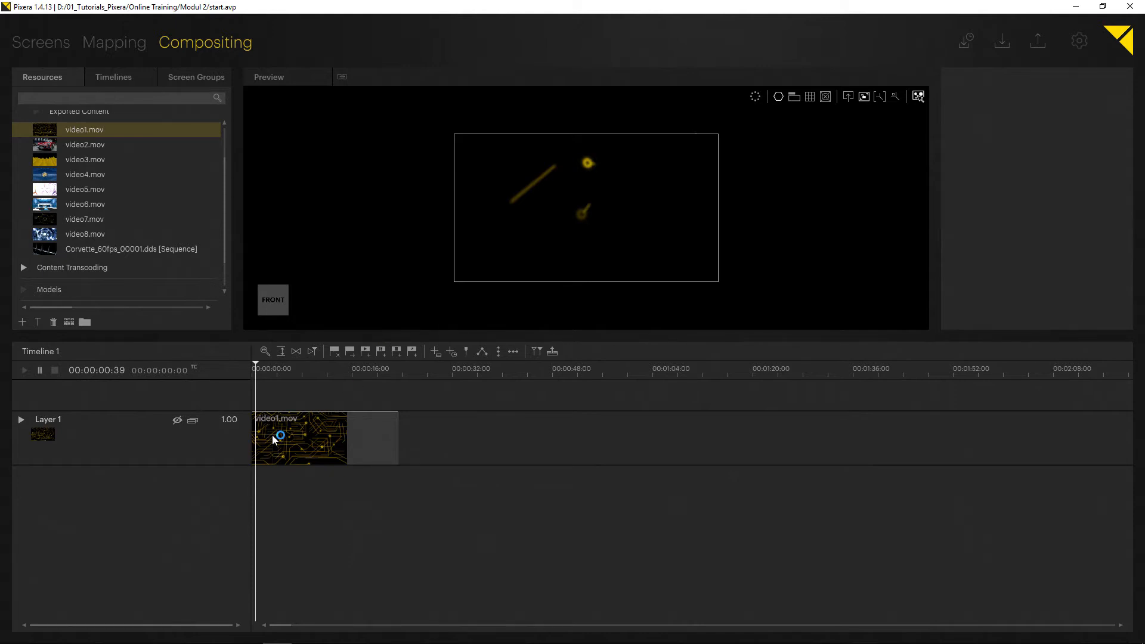
left_click(20, 420)
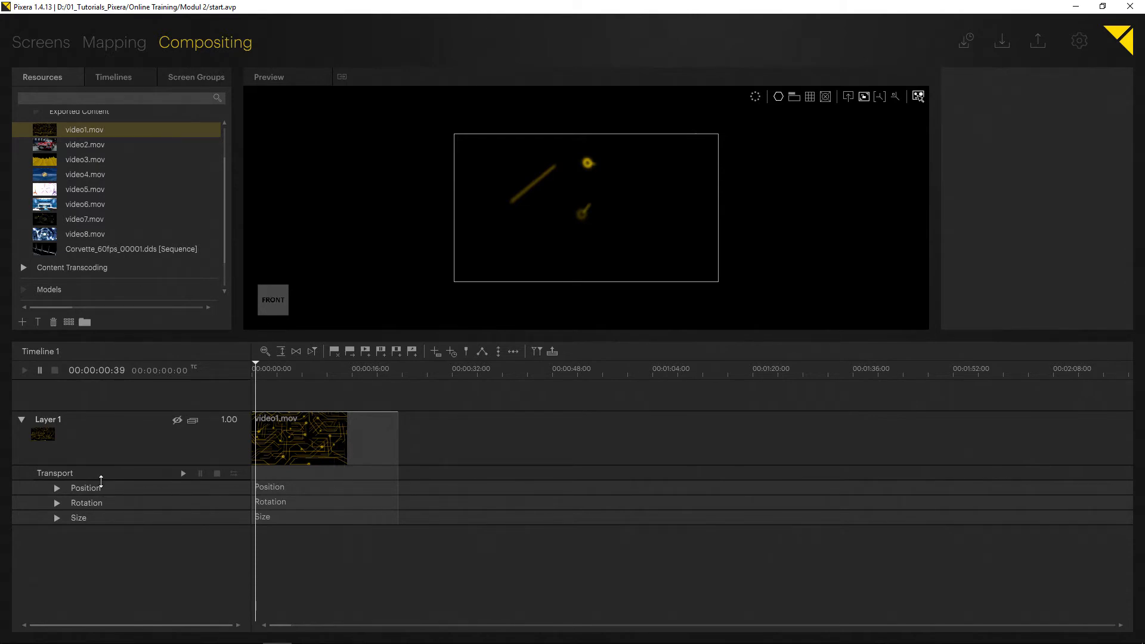
left_click_drag(102, 481, 101, 494)
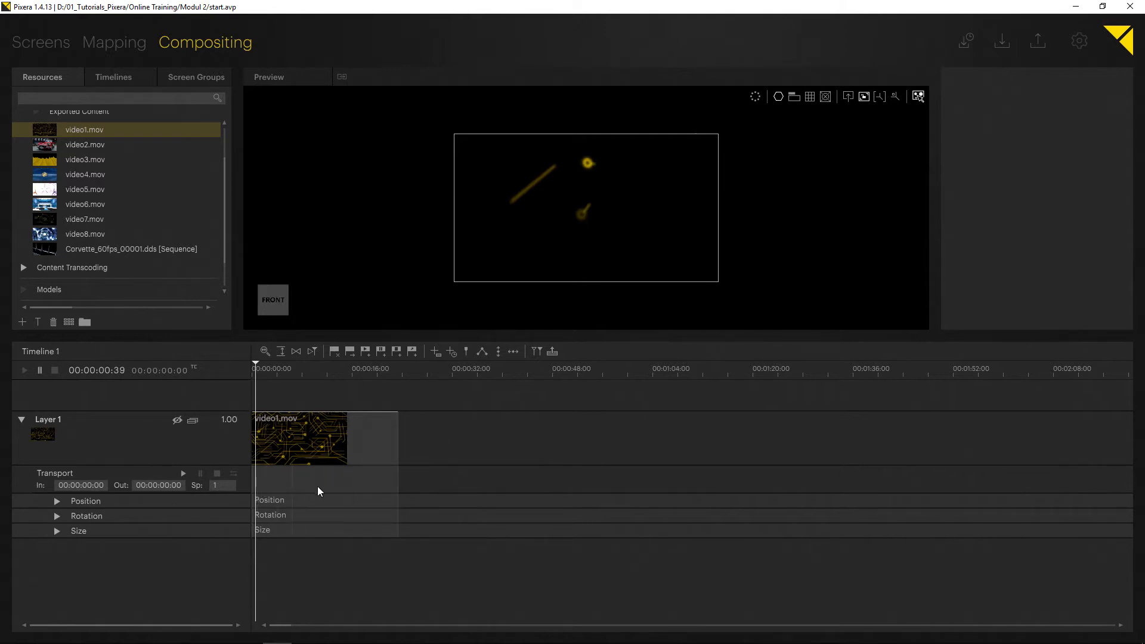
Step: Add a Transport keyframe to Layer 1 within the video1.mov clip and move it to about 00:00:02:40
double_click(260, 478)
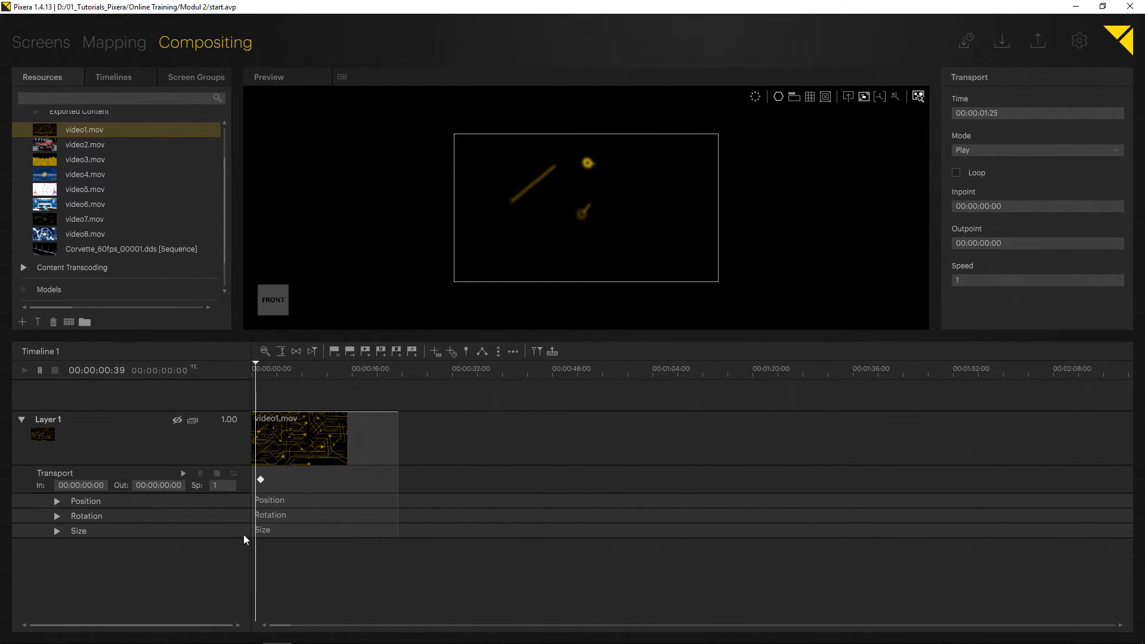
left_click_drag(261, 480, 271, 480)
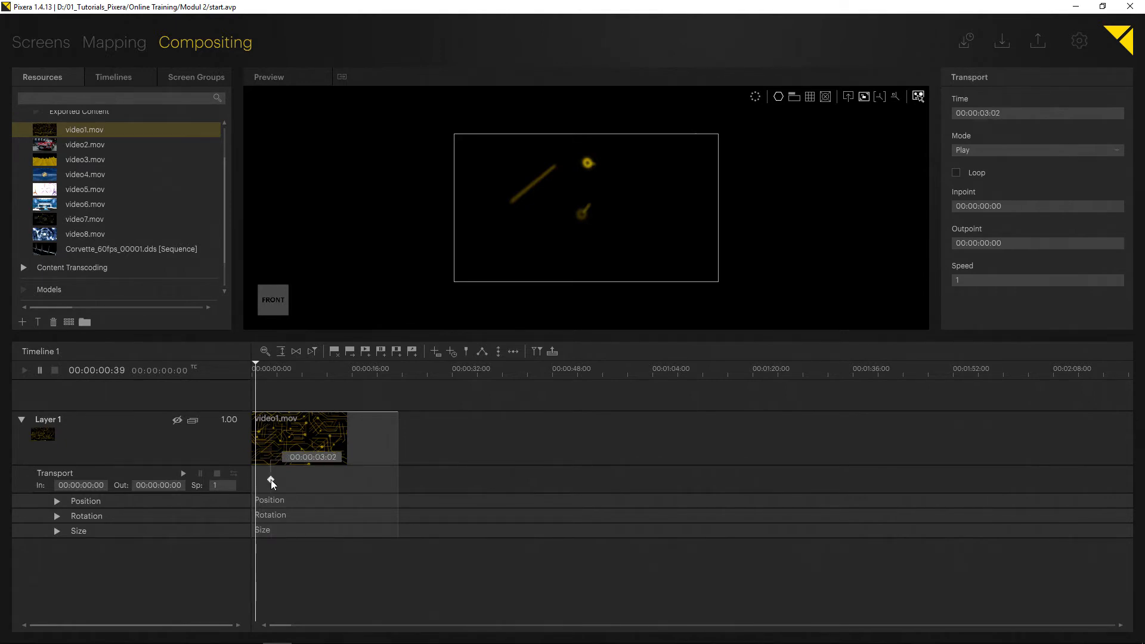
left_click_drag(272, 480, 268, 480)
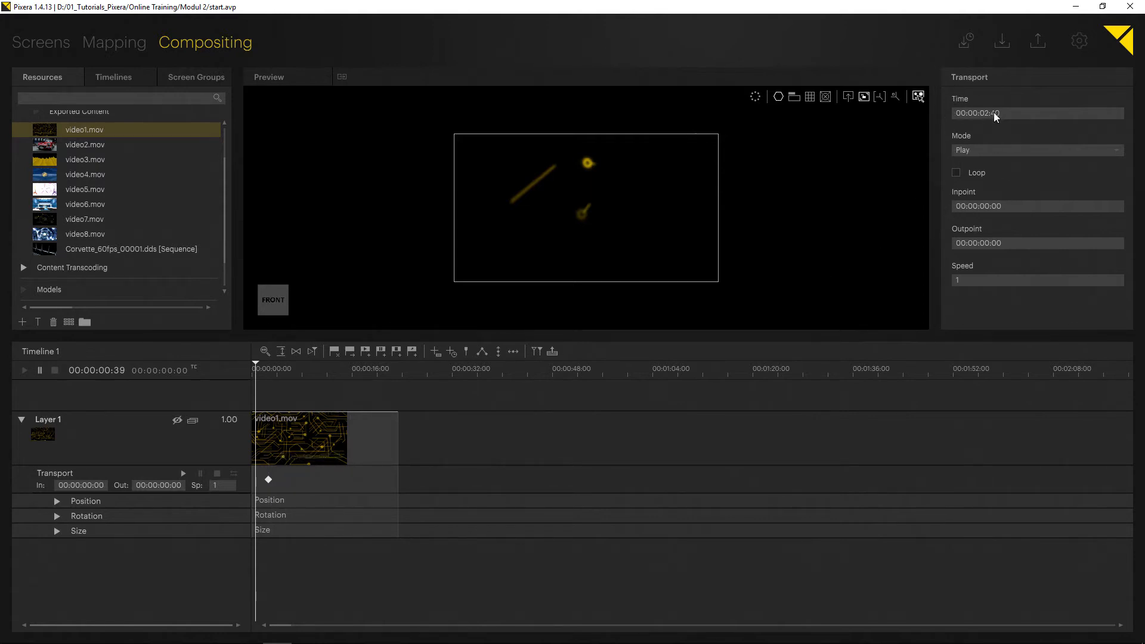
Step: Move Layer 1's Transport keyframe to 00:00:02:11 and choose Play as its mode
left_click_drag(995, 117, 983, 178)
left_click(978, 149)
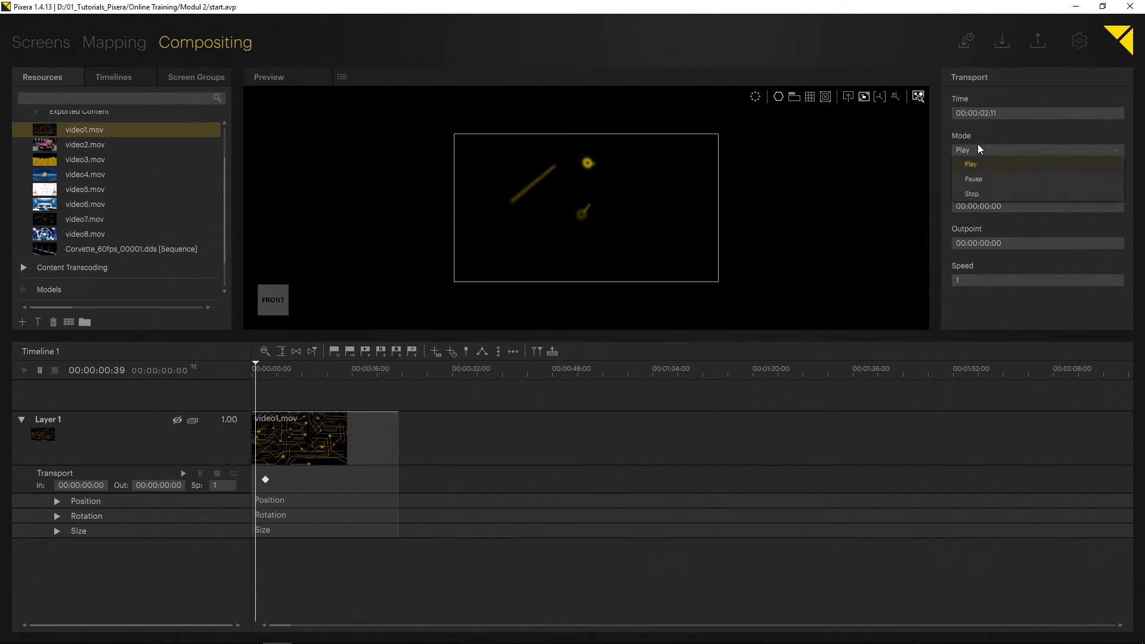
left_click(978, 164)
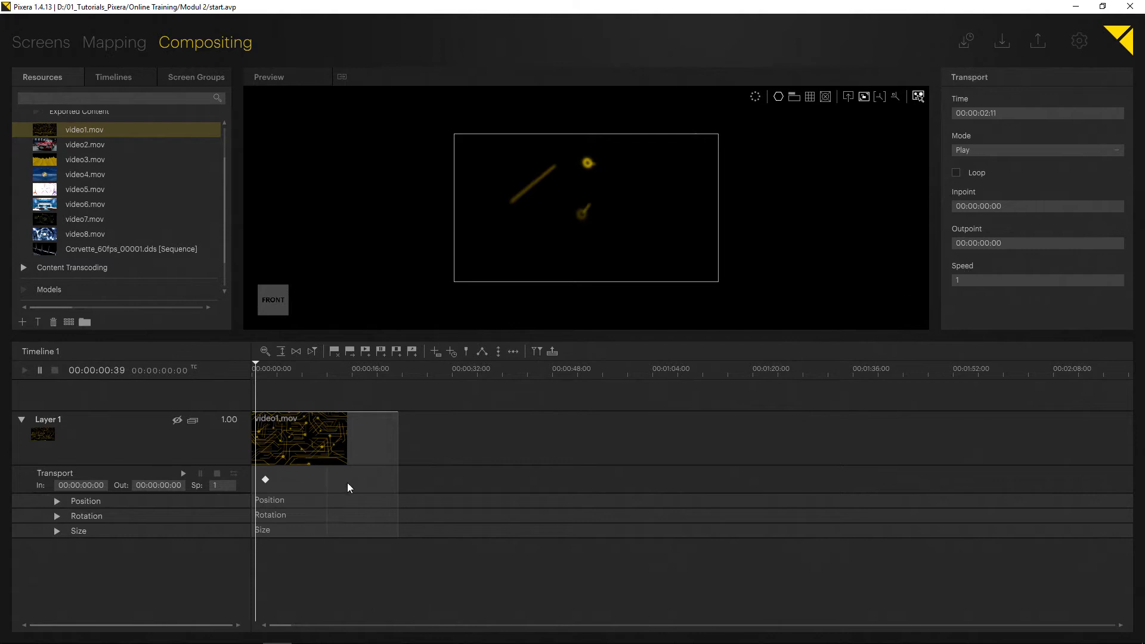
left_click(345, 457)
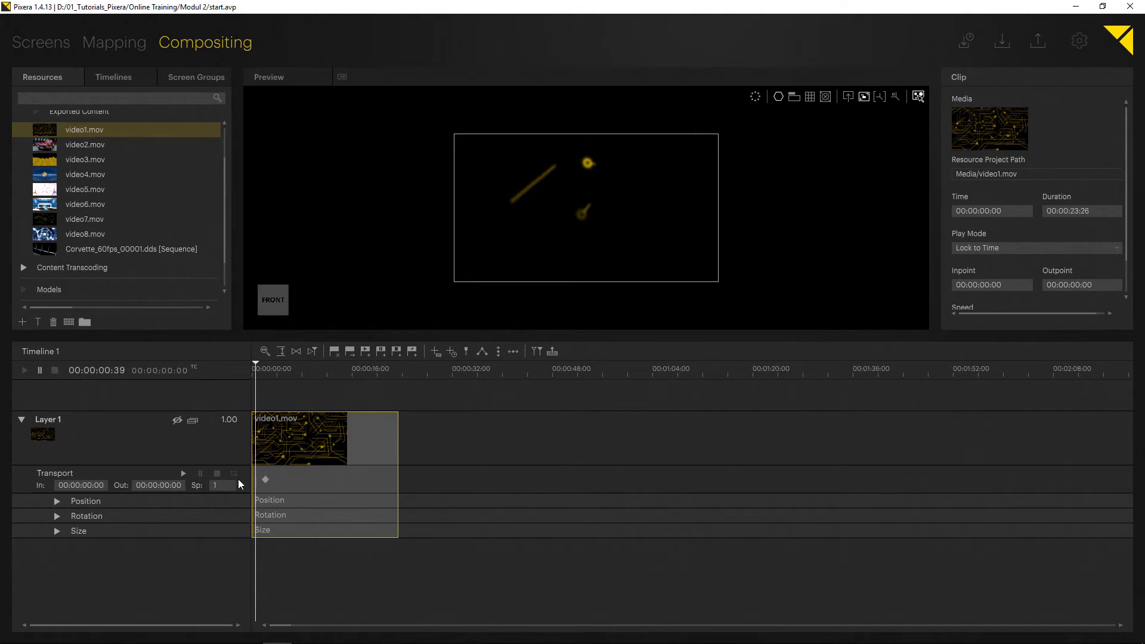
Step: Set the Transport keyframe at 00:00:02:11 to Pause mode and play the timeline across it
left_click(263, 479)
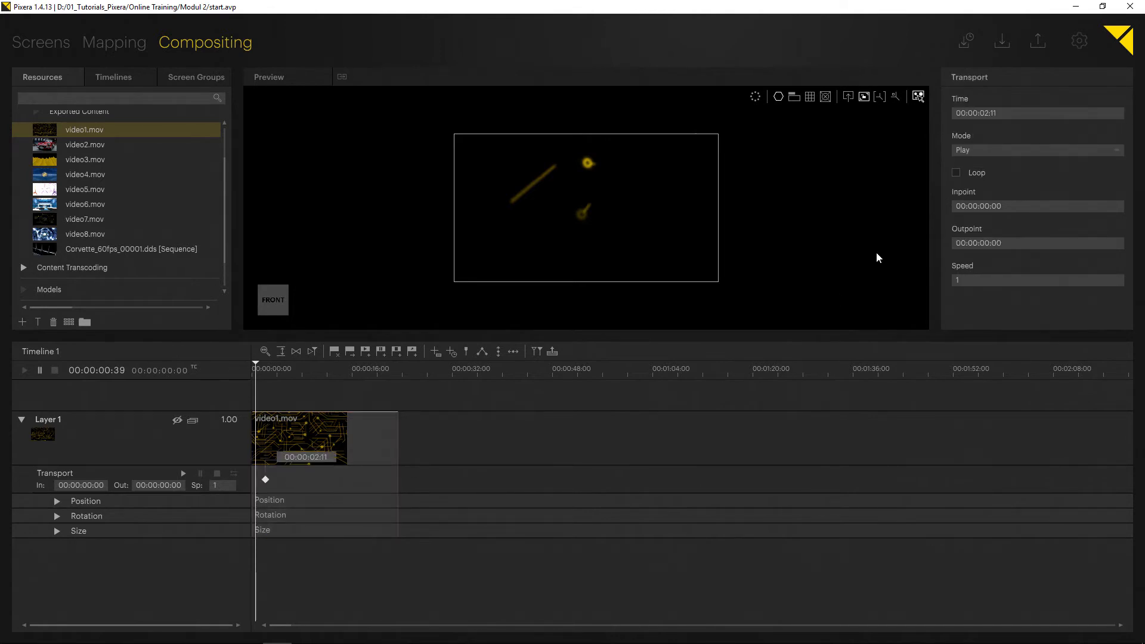
left_click(970, 148)
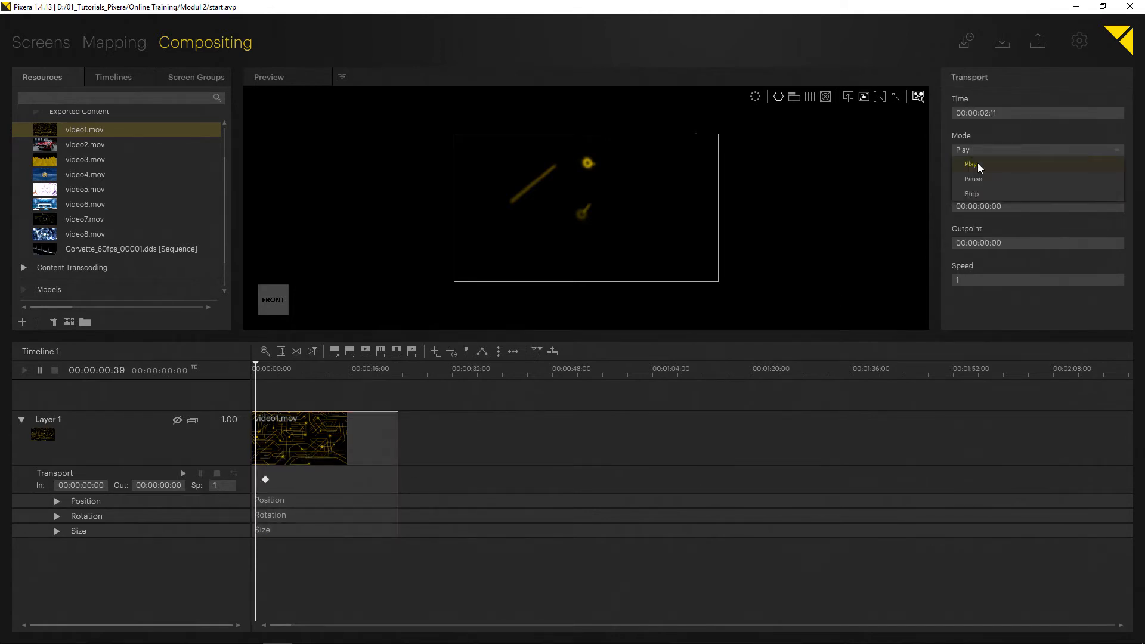
left_click(978, 176)
left_click_drag(250, 367, 205, 371)
key("space")
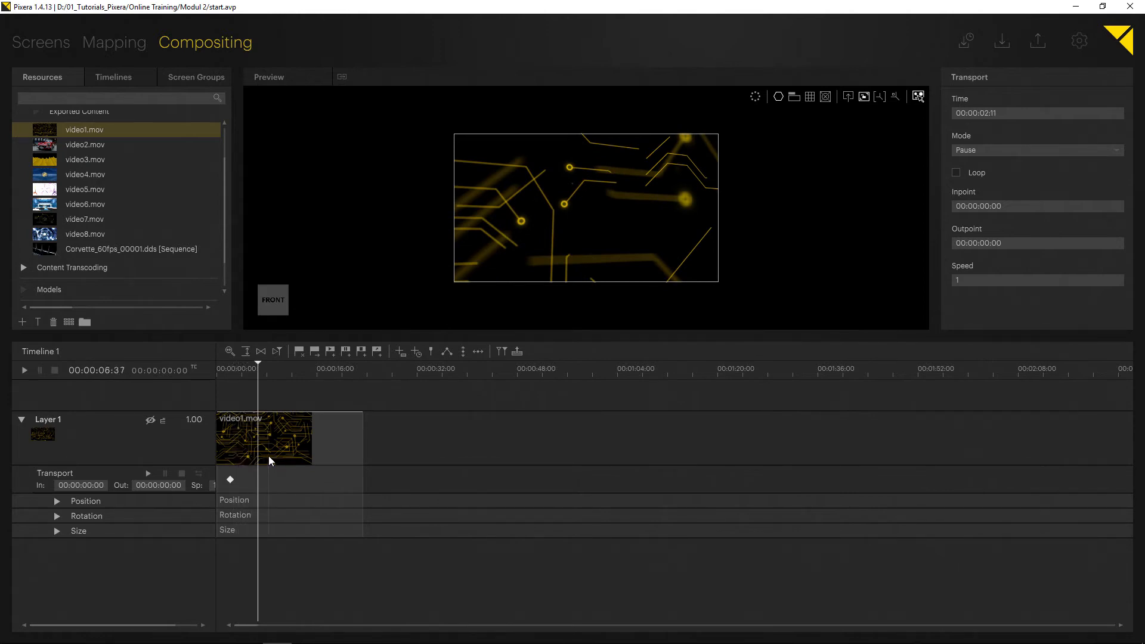
key("space")
Step: Store a Play keyframe in Layer 1's Transport at 00:00:03:54 and play the timeline across it
left_click(242, 376)
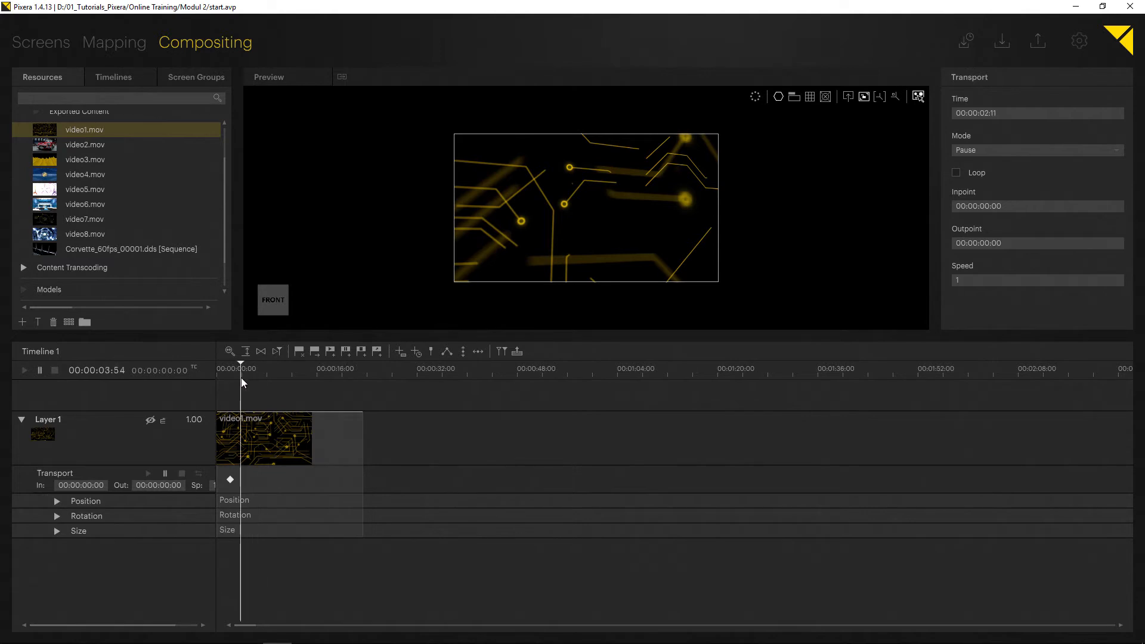
left_click_drag(246, 369, 243, 388)
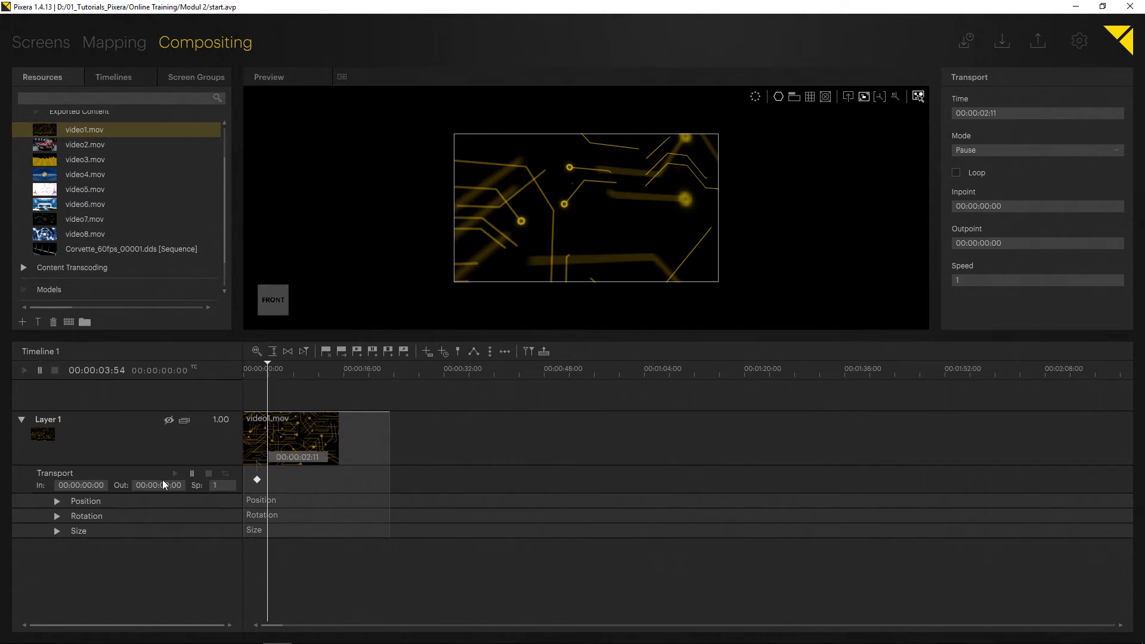
left_click(174, 473)
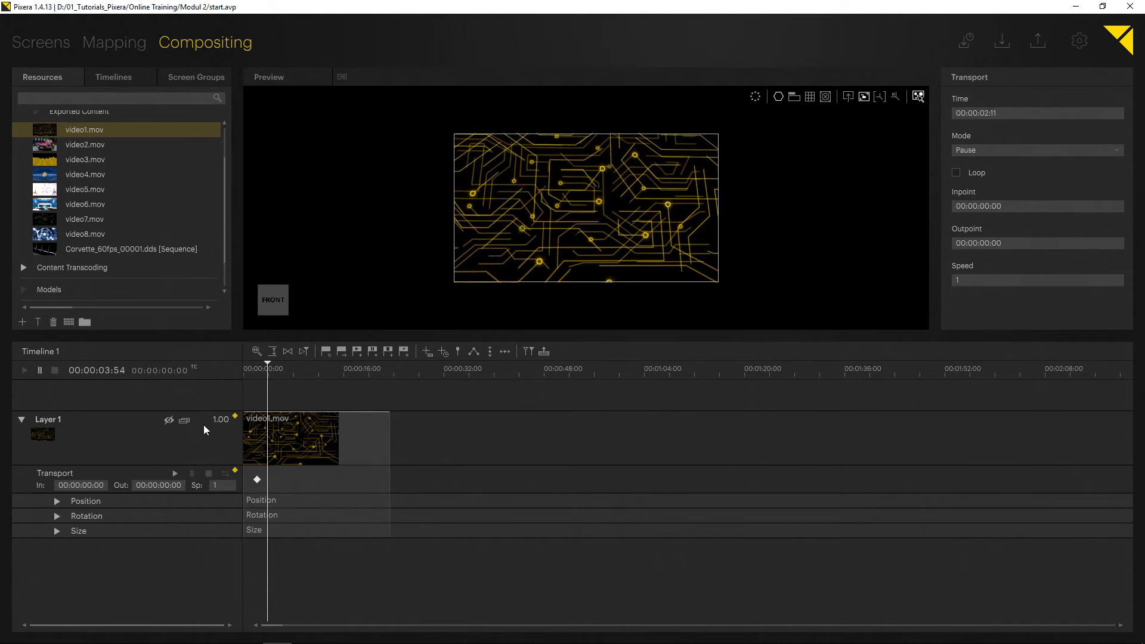
left_click(235, 472)
left_click_drag(263, 378, 257, 368)
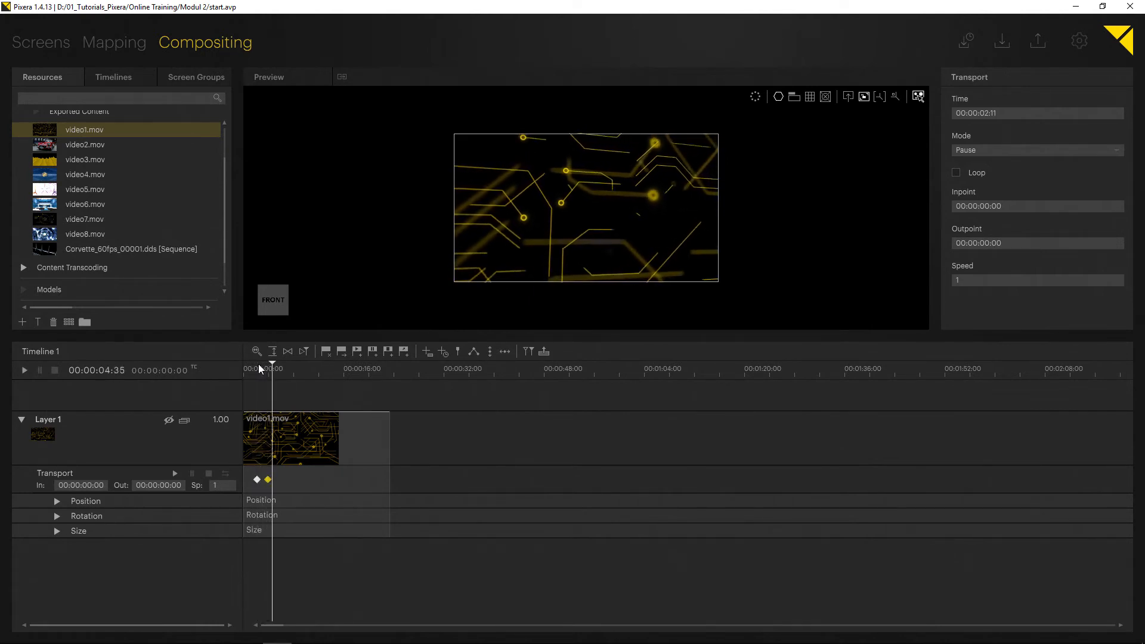
left_click_drag(259, 364, 285, 369)
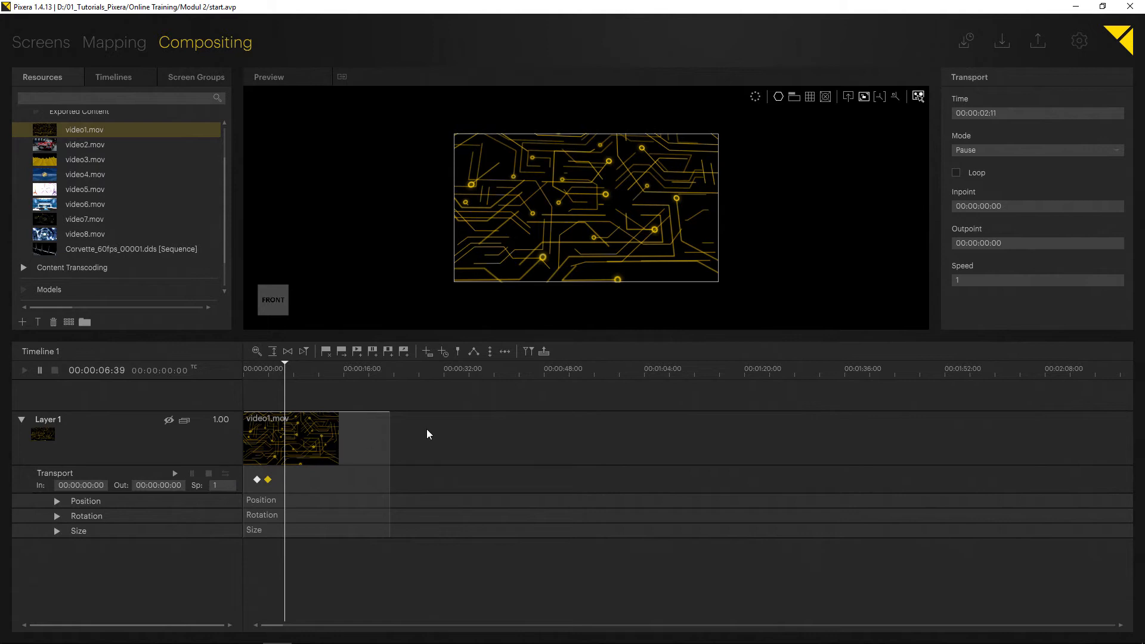
Step: Set the keyframe at 00:00:02:11 to Play with Loop enabled, inpoint 00:00:01:00 and outpoint 00:00:02:00
left_click(963, 153)
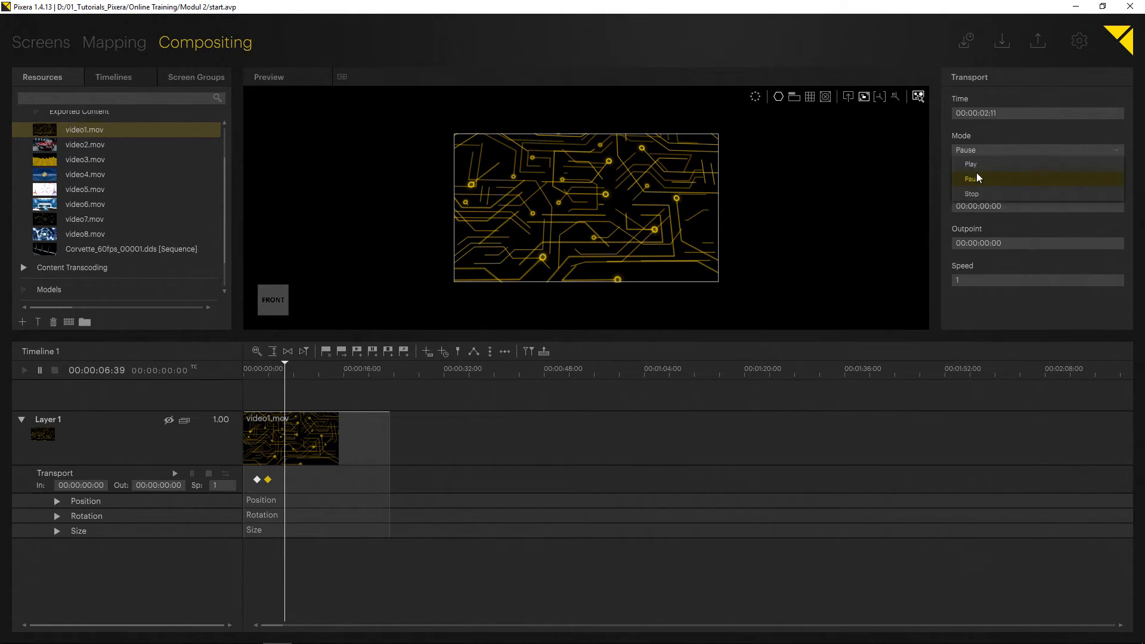
left_click(975, 165)
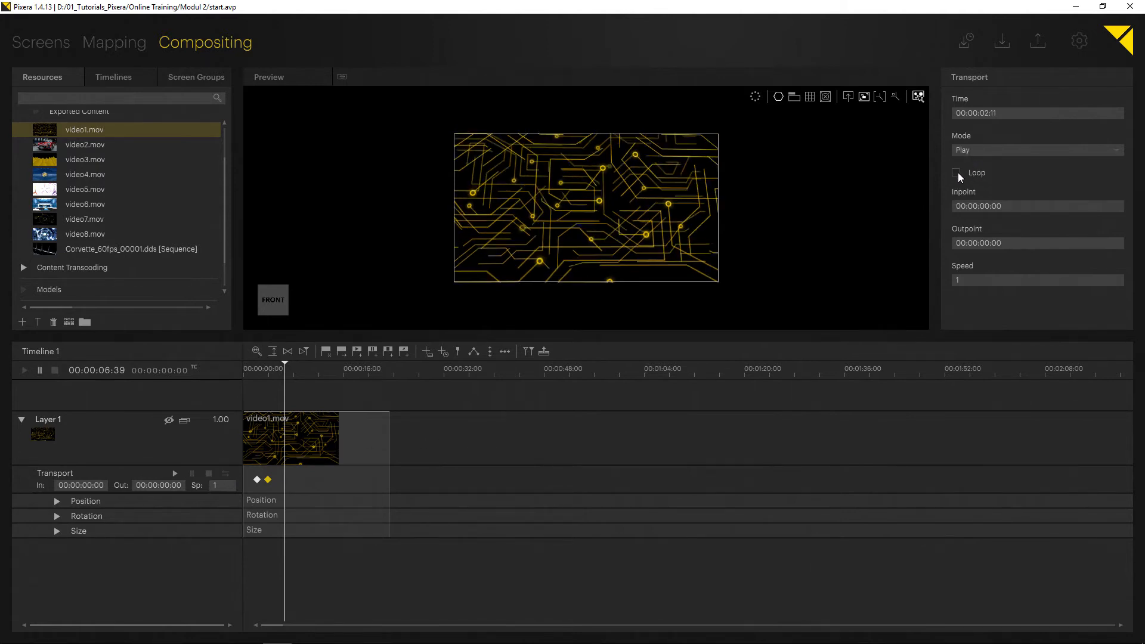
left_click(1007, 207)
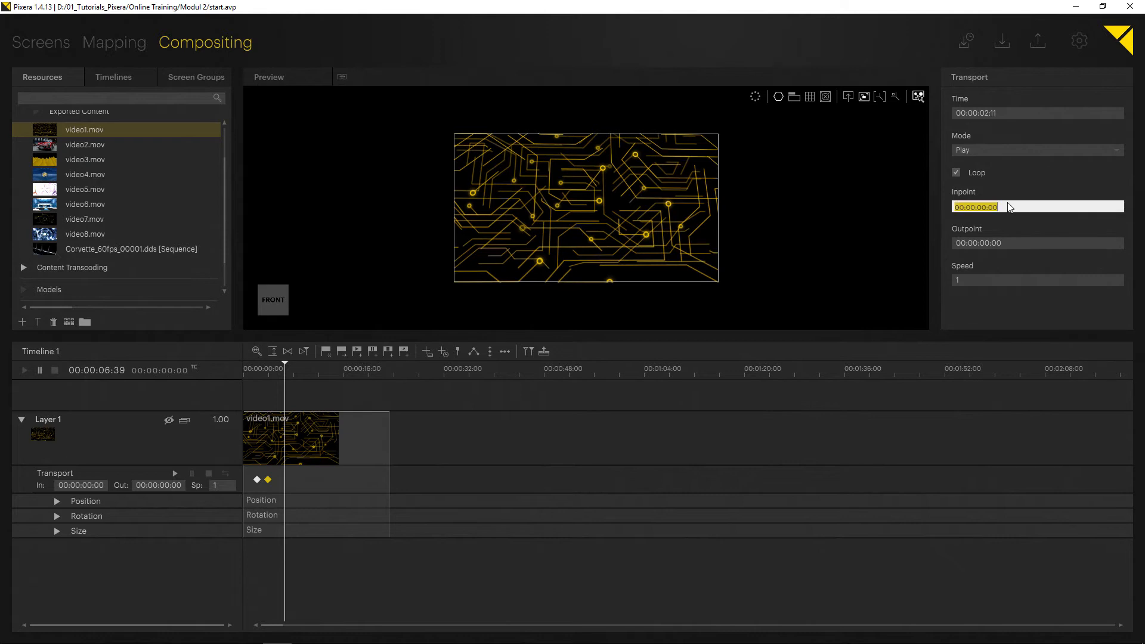
type("1")
type("==")
key("Return")
left_click(1013, 242)
type("2==")
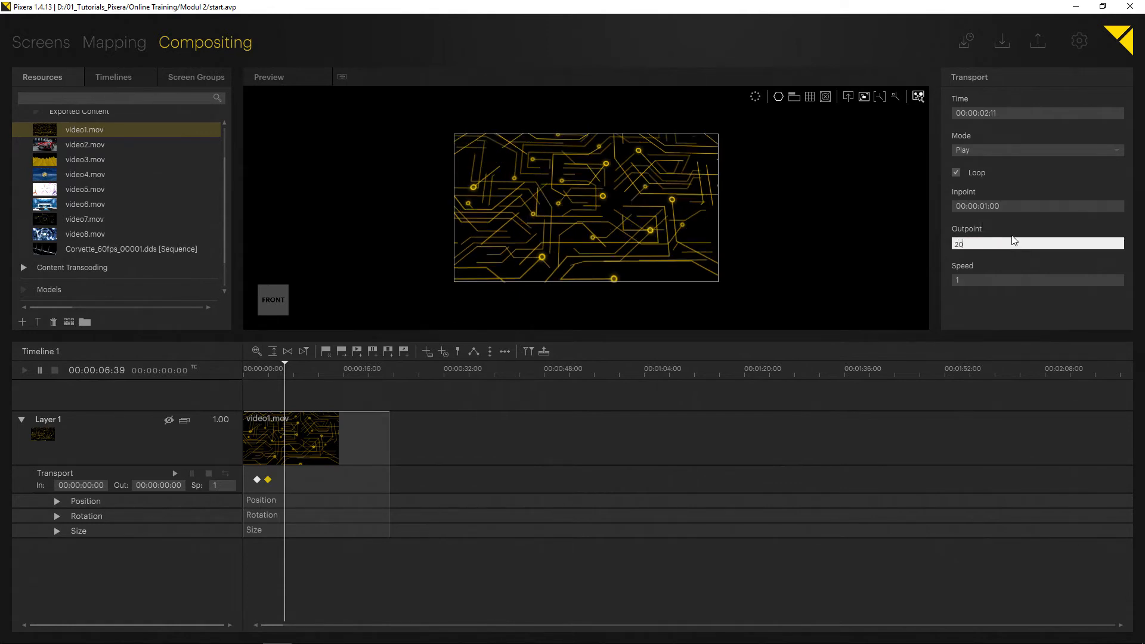
key("Return")
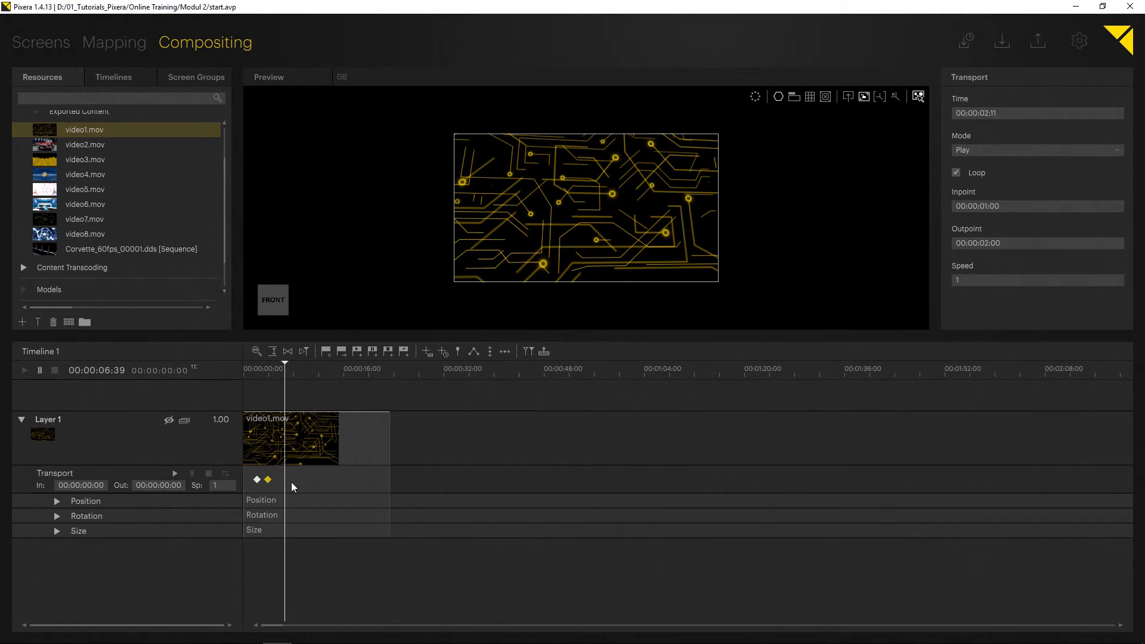
Step: Reset the inpoint and outpoint of the keyframe at 00:00:02:11 to 00:00:00:00
left_click(257, 479)
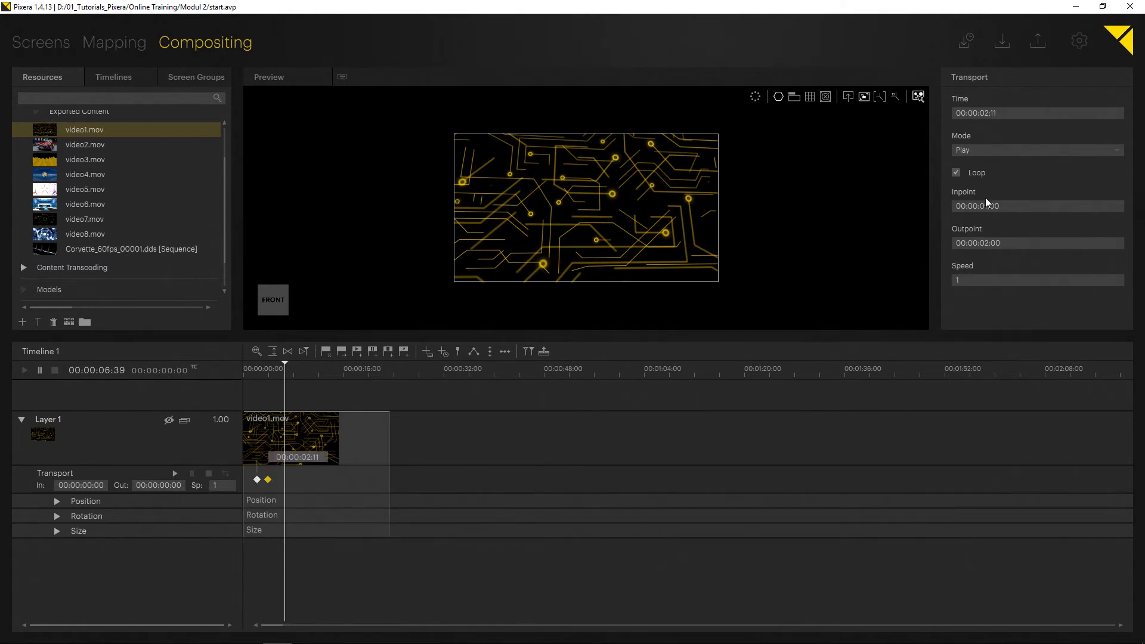
left_click(1012, 203)
type("0")
key("Return")
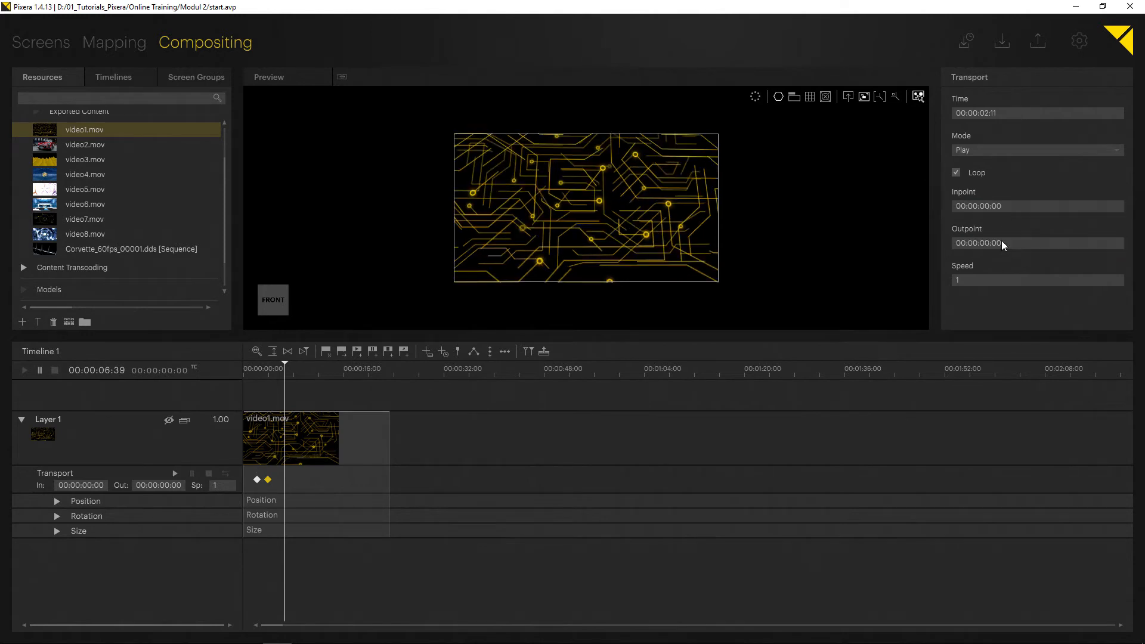
Step: Add a Transport keyframe at about 00:00:06:22 with Loop enabled, inpoint 00:00:01:00 and outpoint 00:00:02:00
double_click(284, 479)
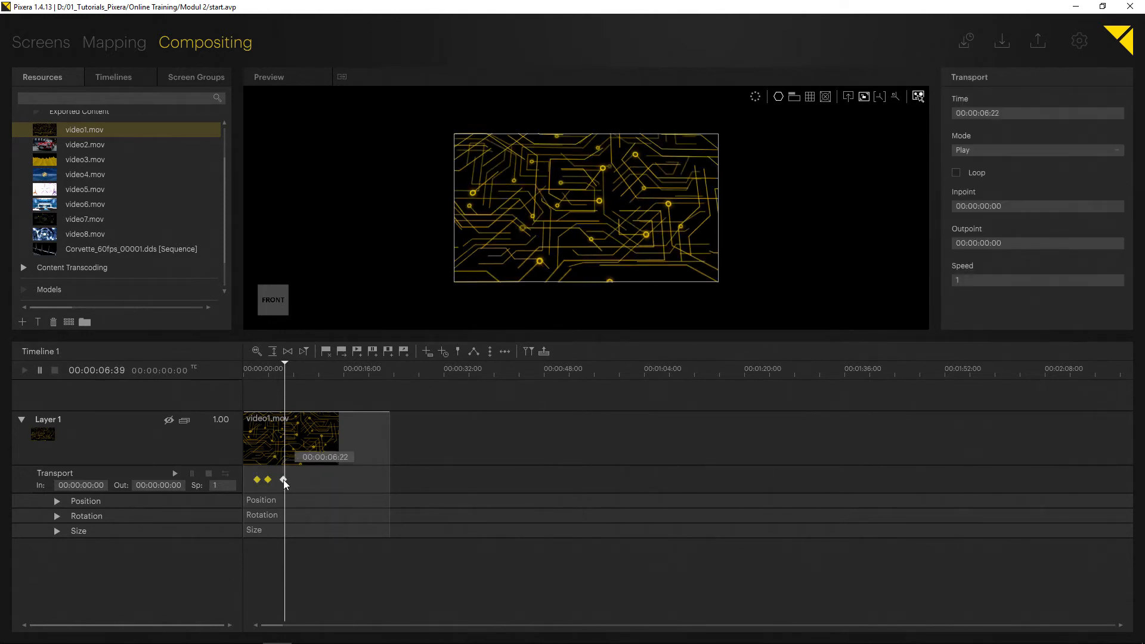
left_click(955, 173)
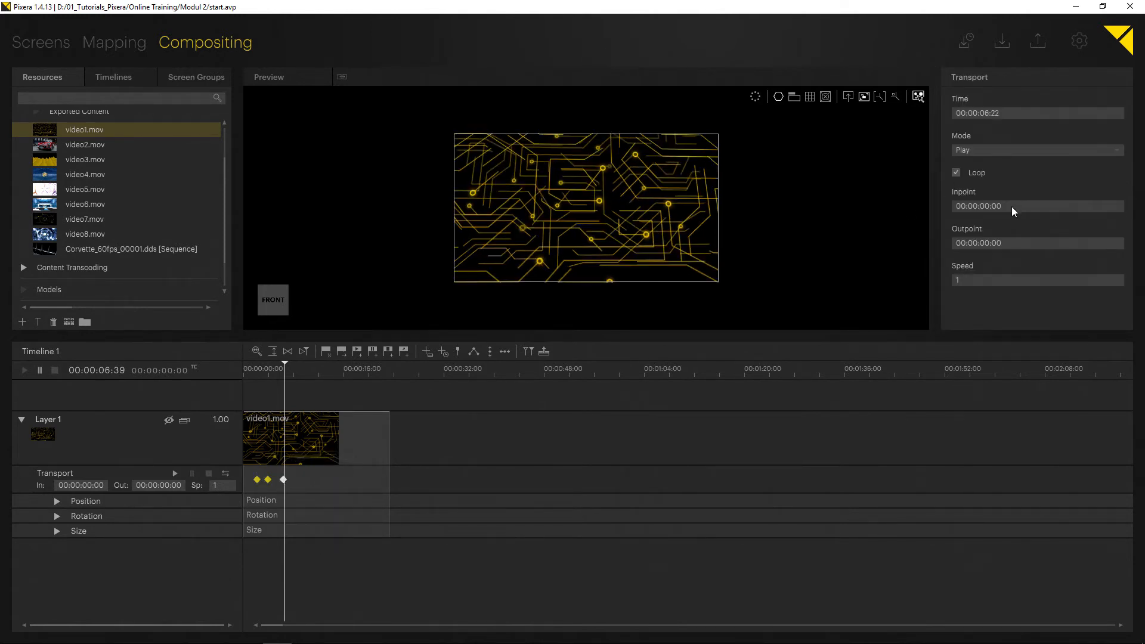
left_click(1013, 206)
type("1")
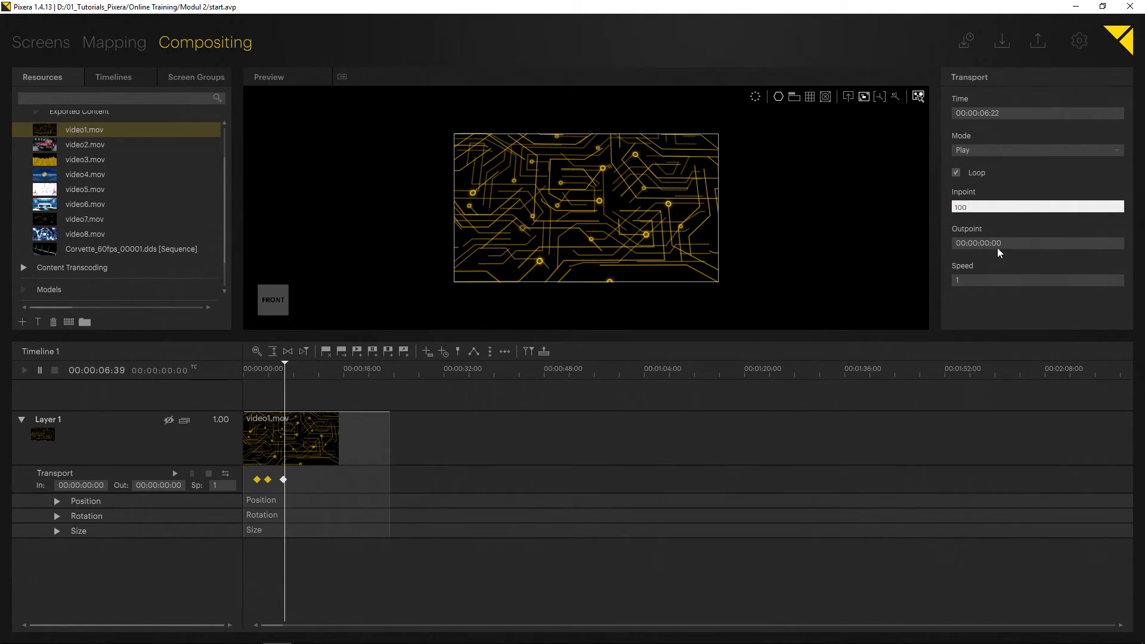
left_click(1005, 245)
type("20")
key("Return")
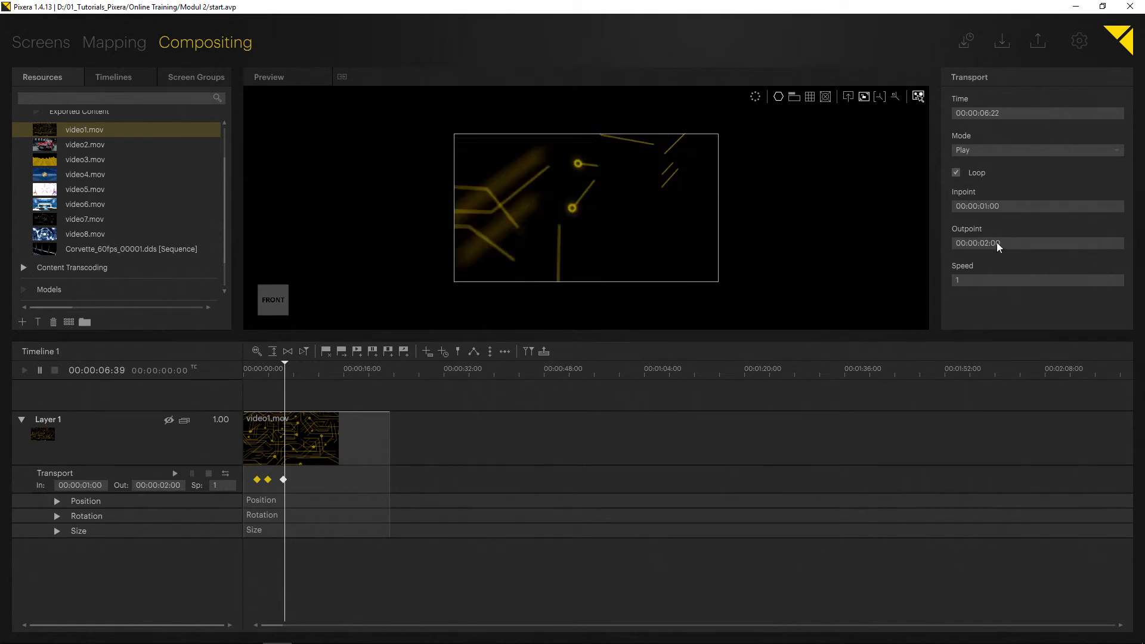
Step: Set the looping keyframe's speed to 3 and play the timeline from near the start of the video1.mov clip
left_click(961, 280)
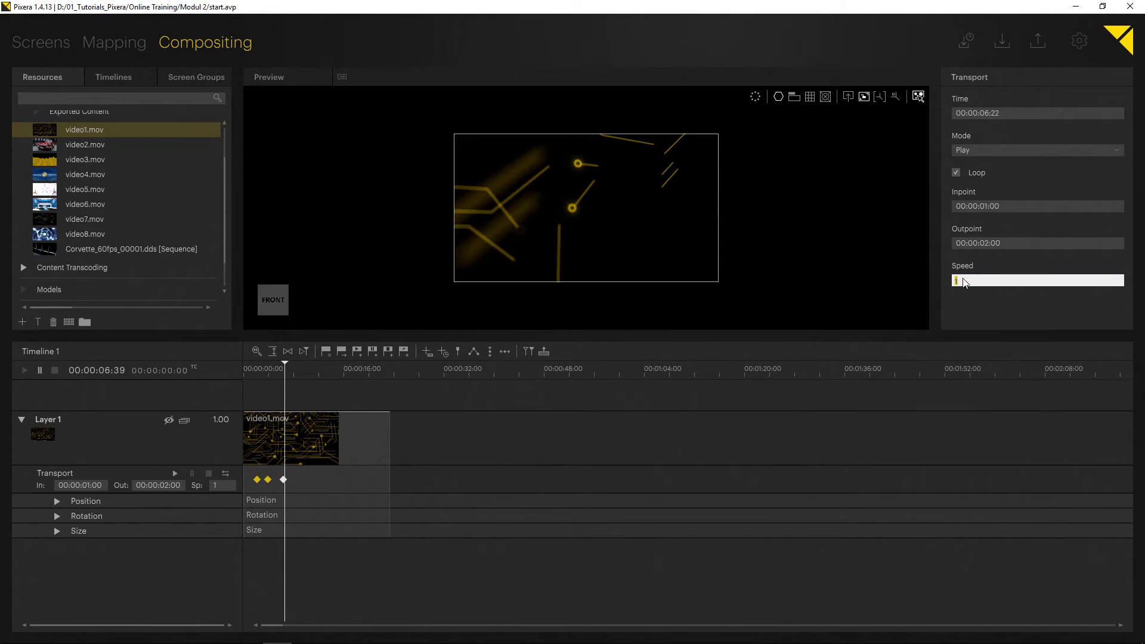
type("3")
key("Return")
left_click_drag(267, 372, 252, 376)
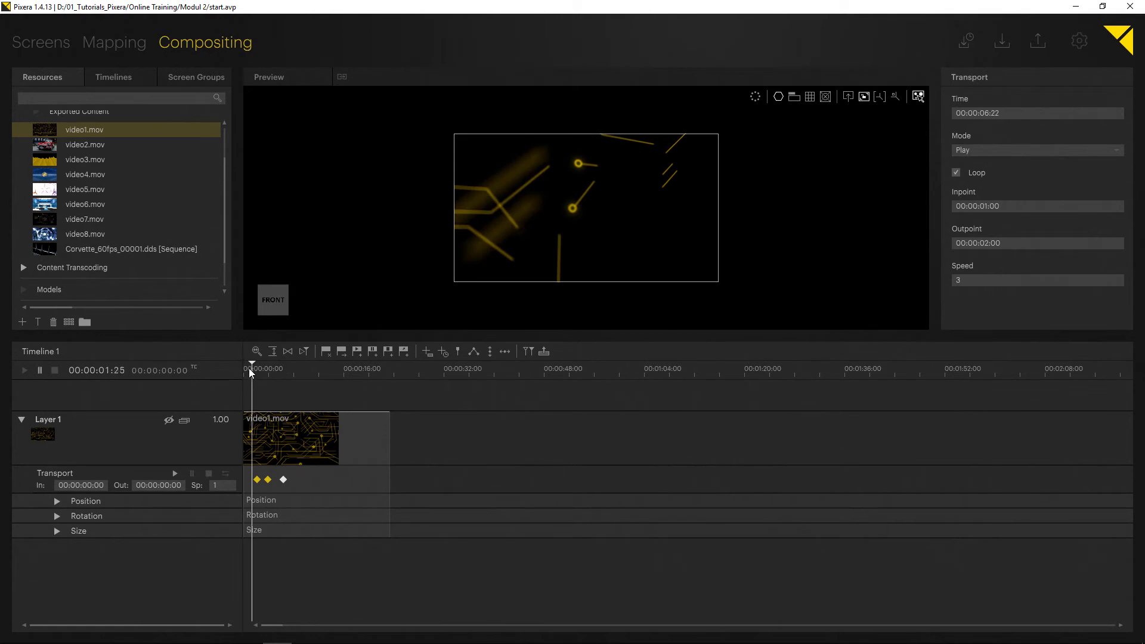
left_click(249, 367)
key("space")
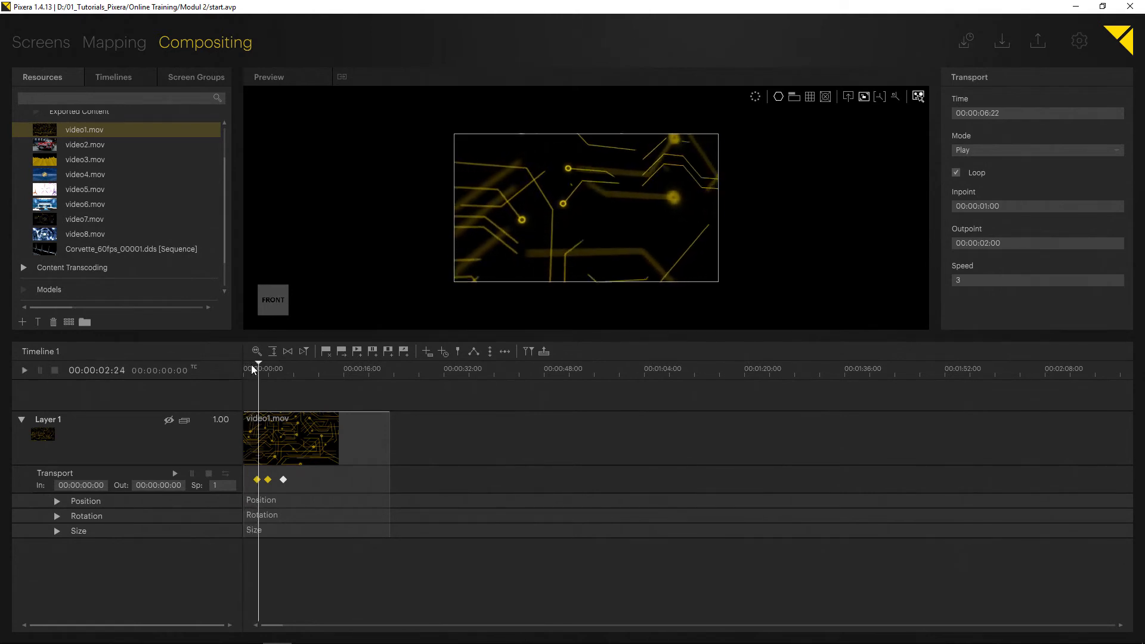
Step: Set the keyframe at 00:00:02:11 to Pause, replay the timeline across all keyframes, and pause Layer 1's transport
left_click(258, 481)
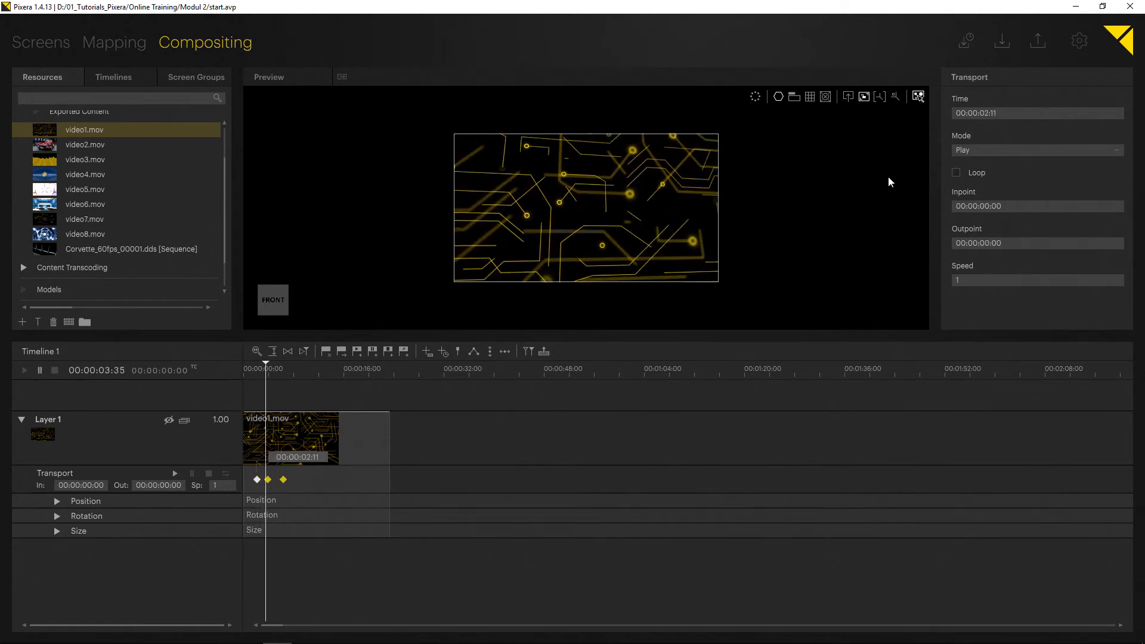
left_click(966, 150)
left_click(969, 179)
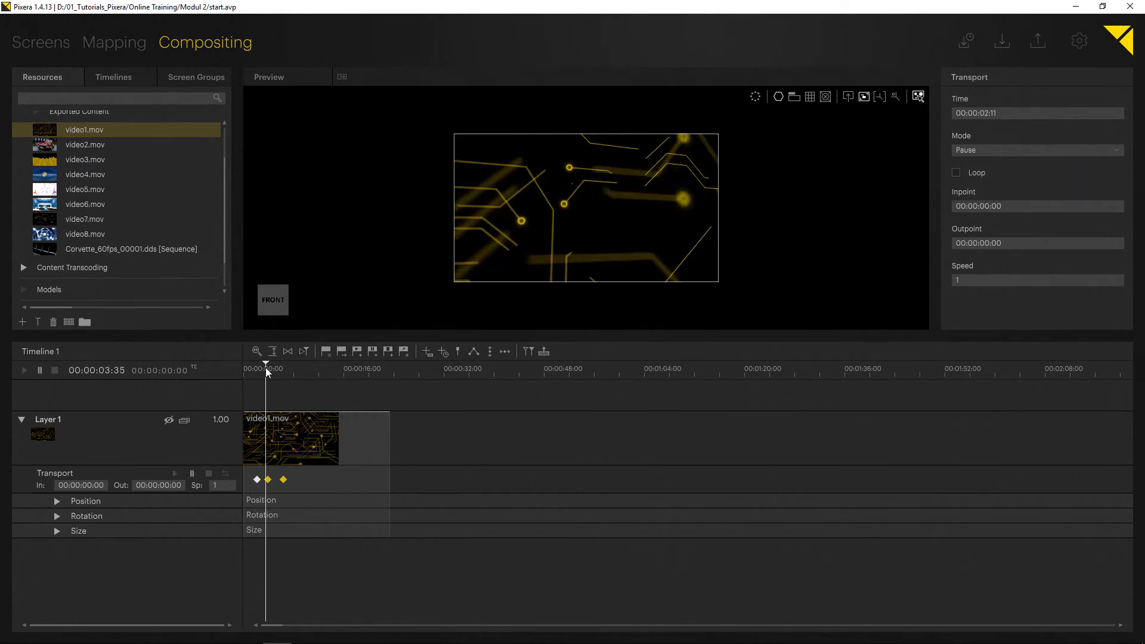
mouse_move(266, 367)
left_mouse_down()
mouse_move(252, 367)
mouse_move(257, 357)
left_mouse_up()
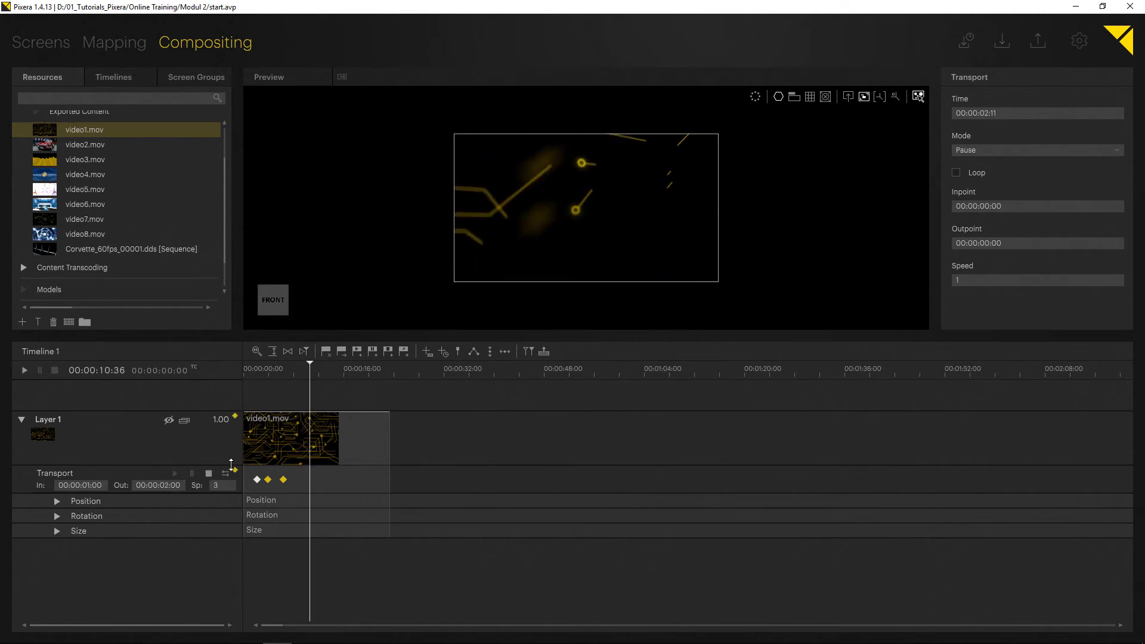
left_click(192, 474)
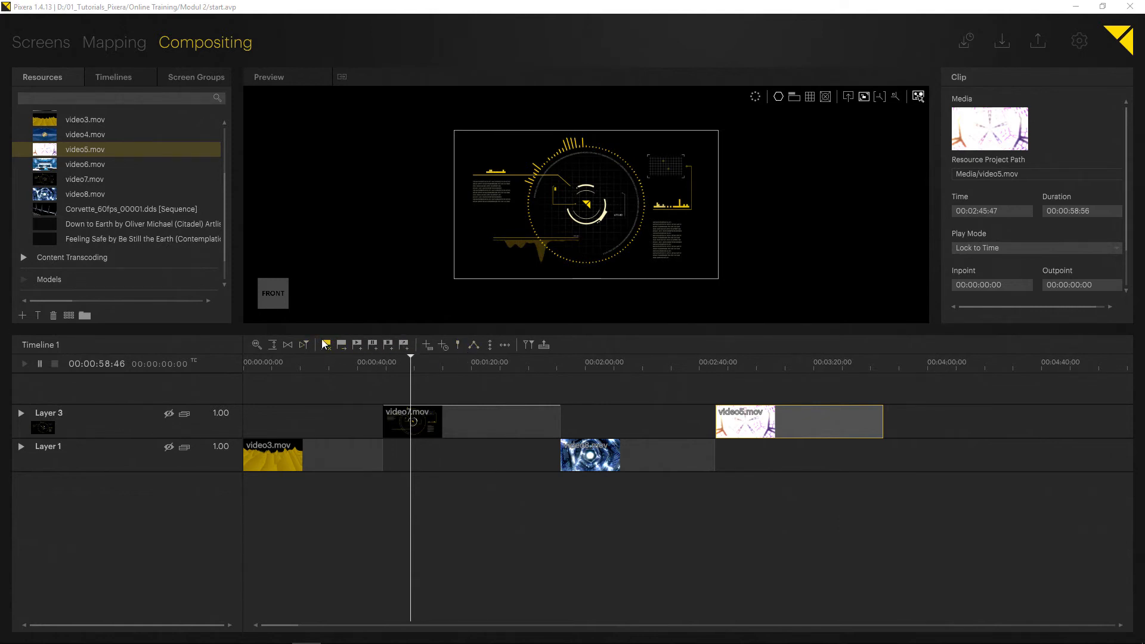
Step: Zoom the timeline out horizontally and reduce the height of the layer rows
left_click(256, 345)
mouse_move(295, 359)
left_mouse_down()
mouse_move(281, 359)
mouse_move(300, 360)
left_mouse_up()
left_click(273, 346)
left_click_drag(299, 360, 309, 360)
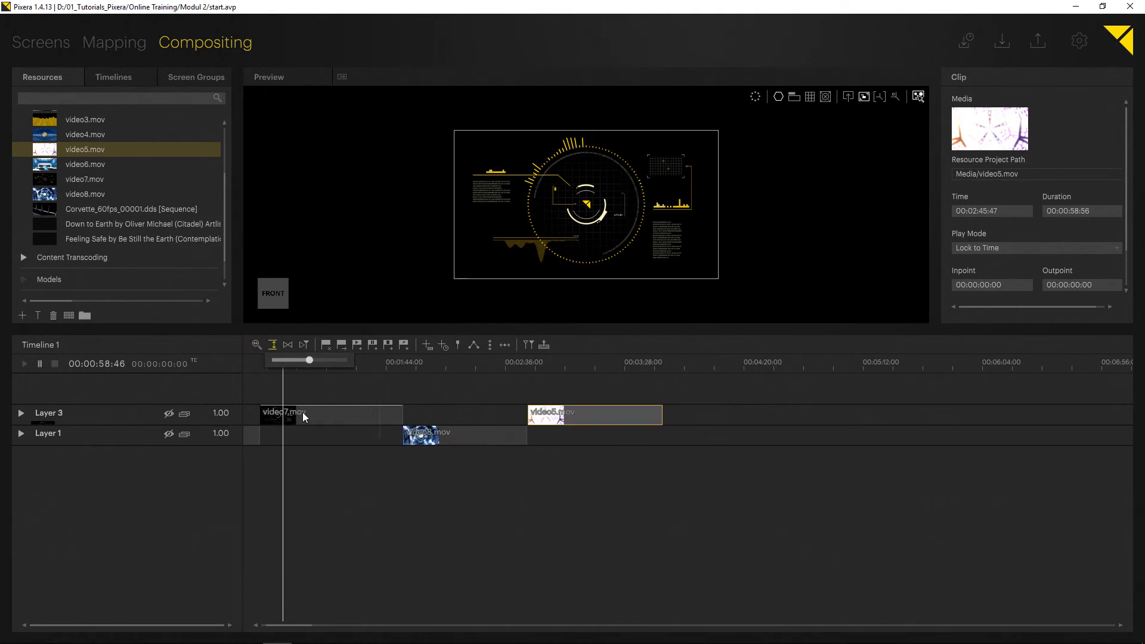
Step: Move the nowpointer far past the last clip to about 00:09:08:54 and scroll the timeline to the nowpointer
left_click(257, 363)
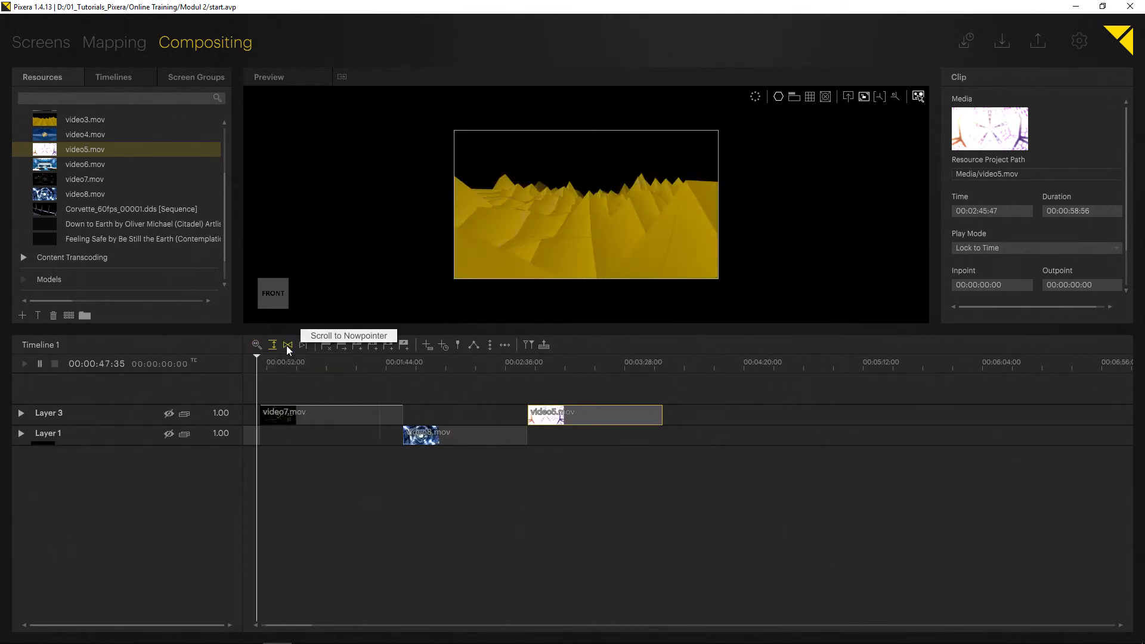
left_click(831, 365)
left_click_drag(1035, 366, 1144, 367)
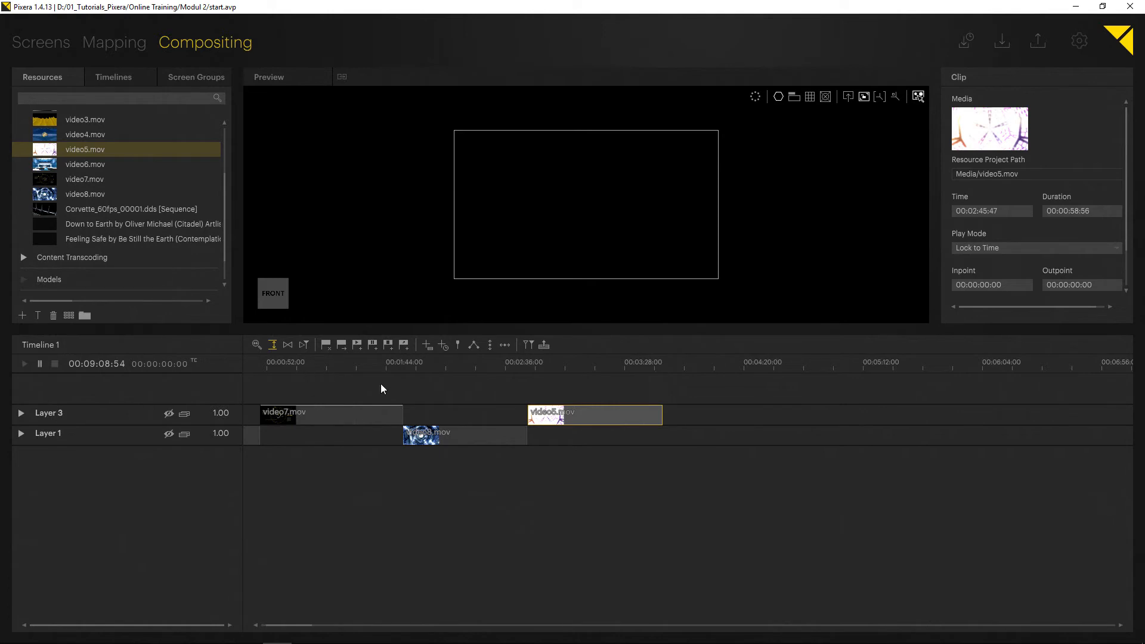
left_click(288, 345)
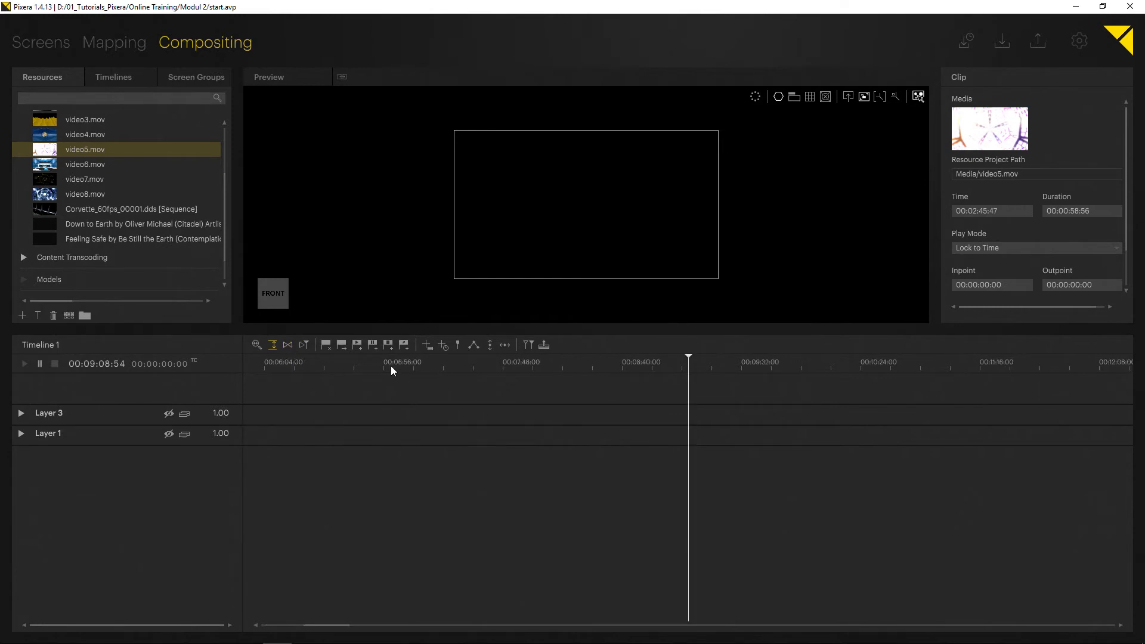
Step: Return the nowpointer to the start of the timeline by setting its time to 0
left_click_drag(394, 366, 266, 374)
double_click(109, 363)
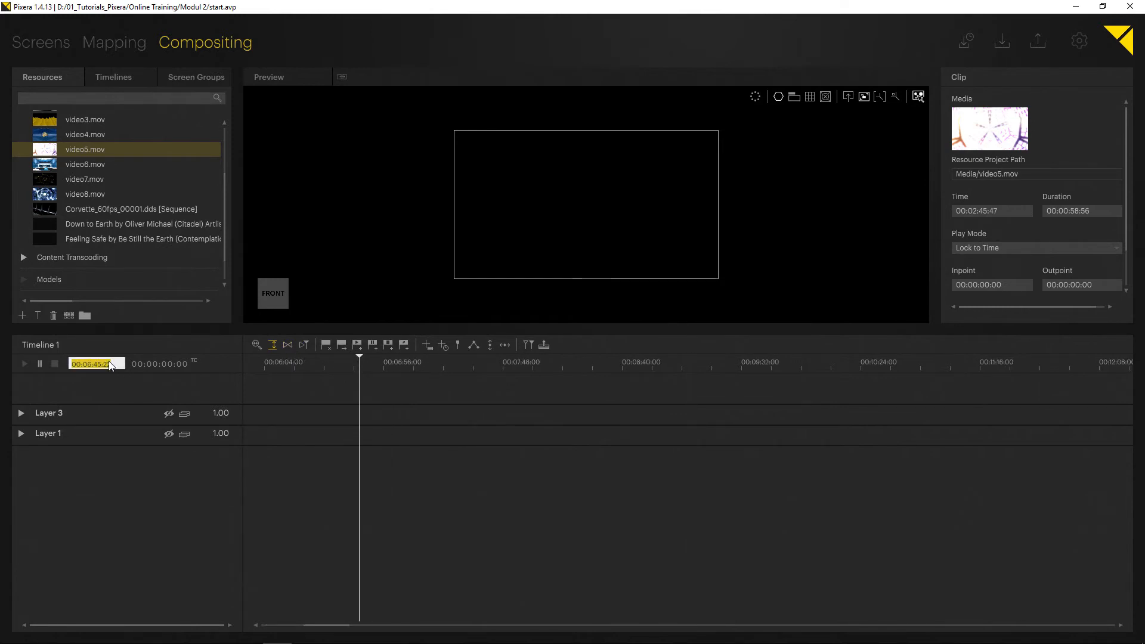
type("0")
key("Return")
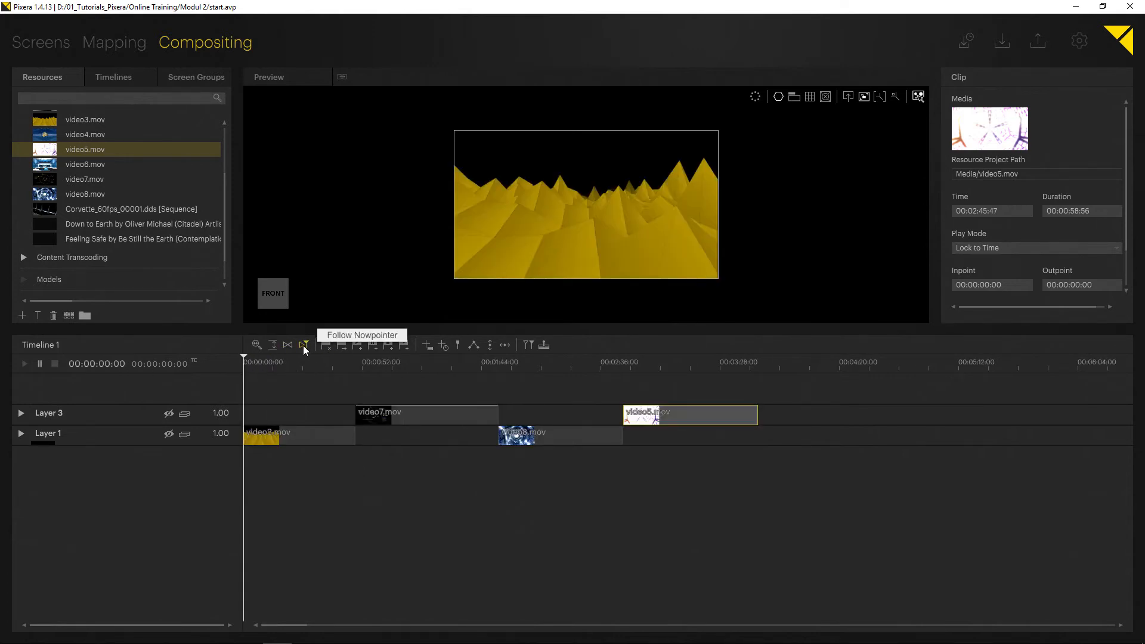
Step: Place the nowpointer at about 00:00:09:06 and play the zoomed-in timeline with Follow Nowpointer enabled
left_click(1061, 367)
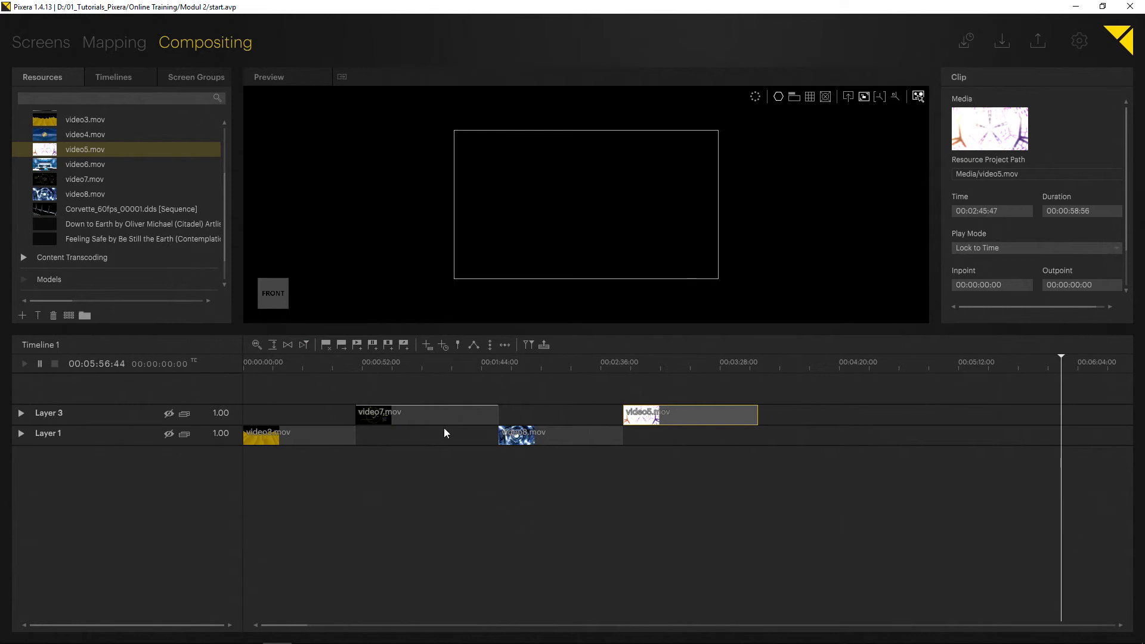
left_click(264, 366)
scroll(264, 367, "up", 5)
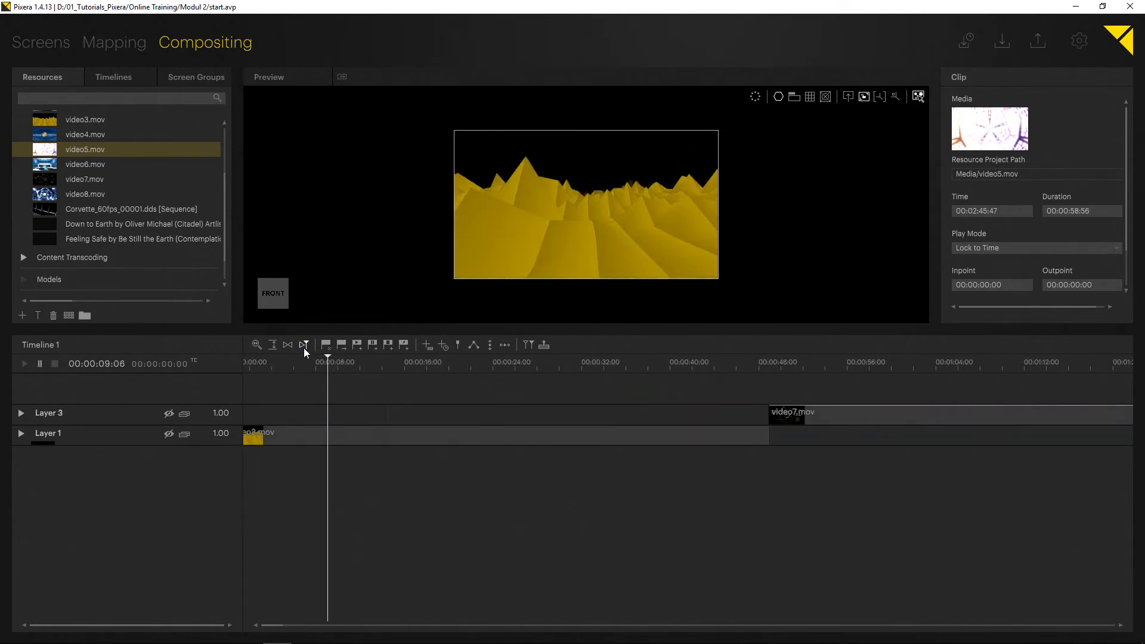
key("space")
scroll(351, 378, "up", 5)
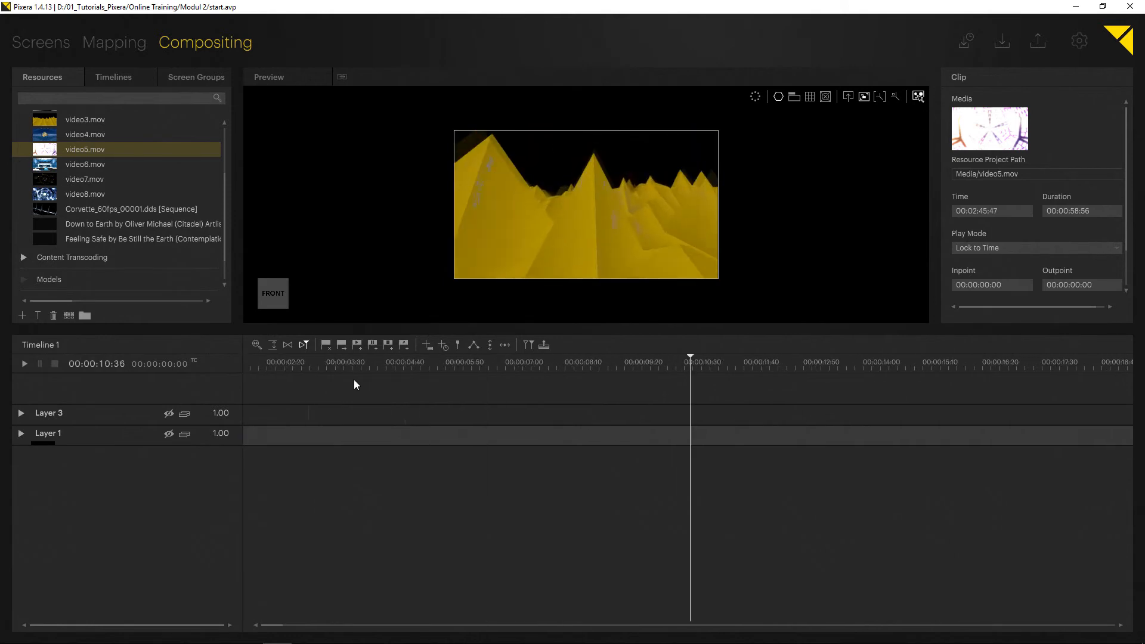
scroll(354, 381, "up", 3)
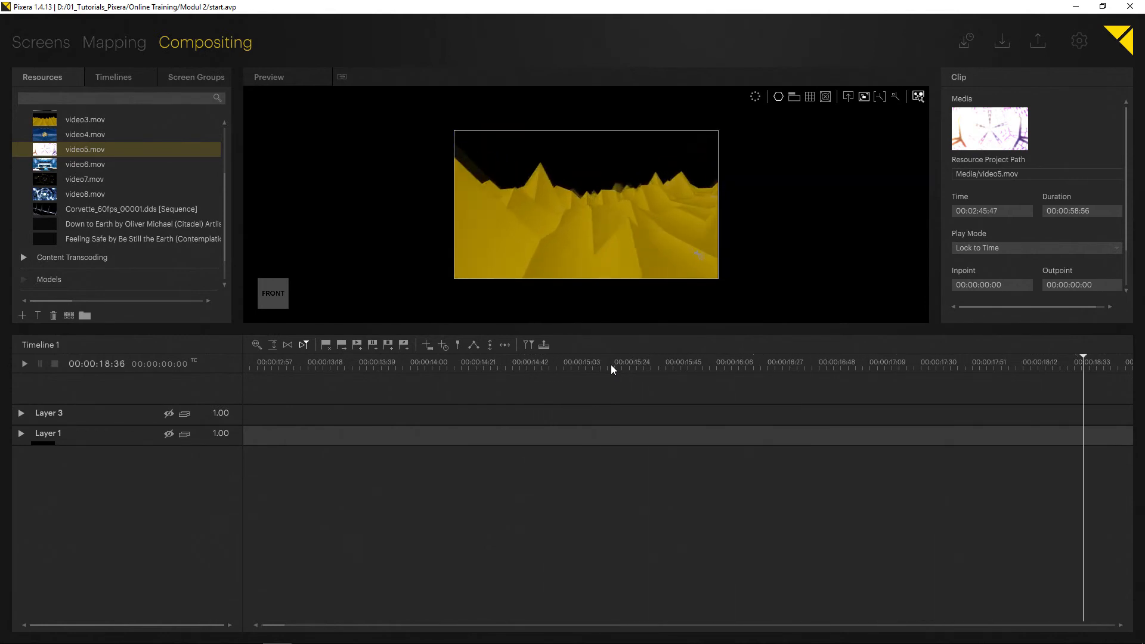
Step: Zoom the playing timeline out in stages and move the nowpointer ahead to about 00:01:23:39
scroll(610, 387, "down", 3)
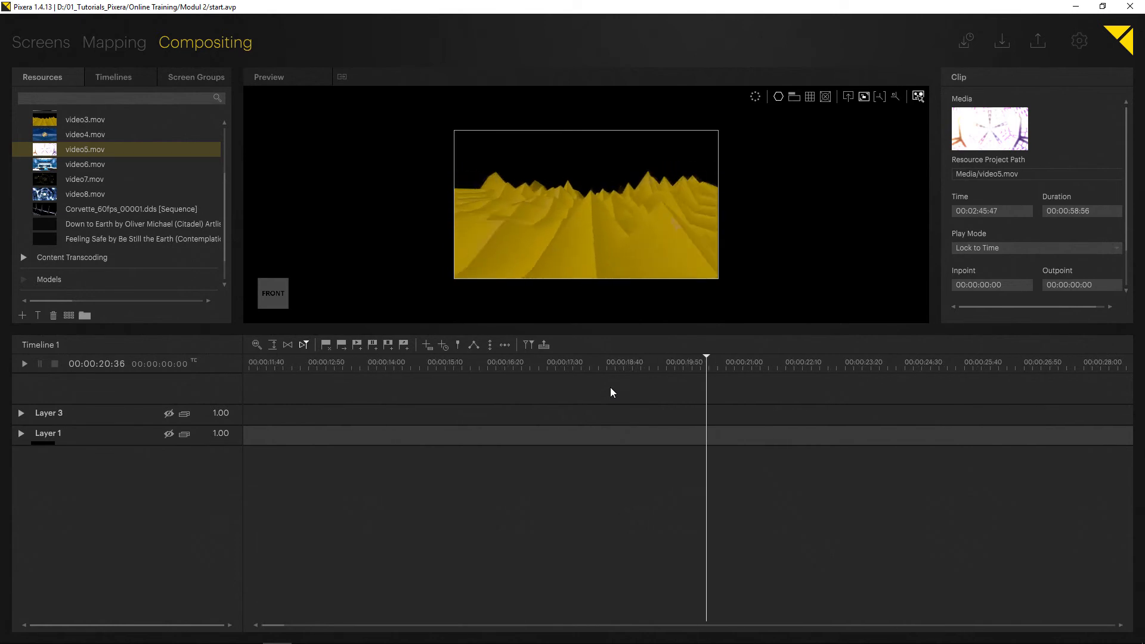
scroll(611, 394, "down", 5)
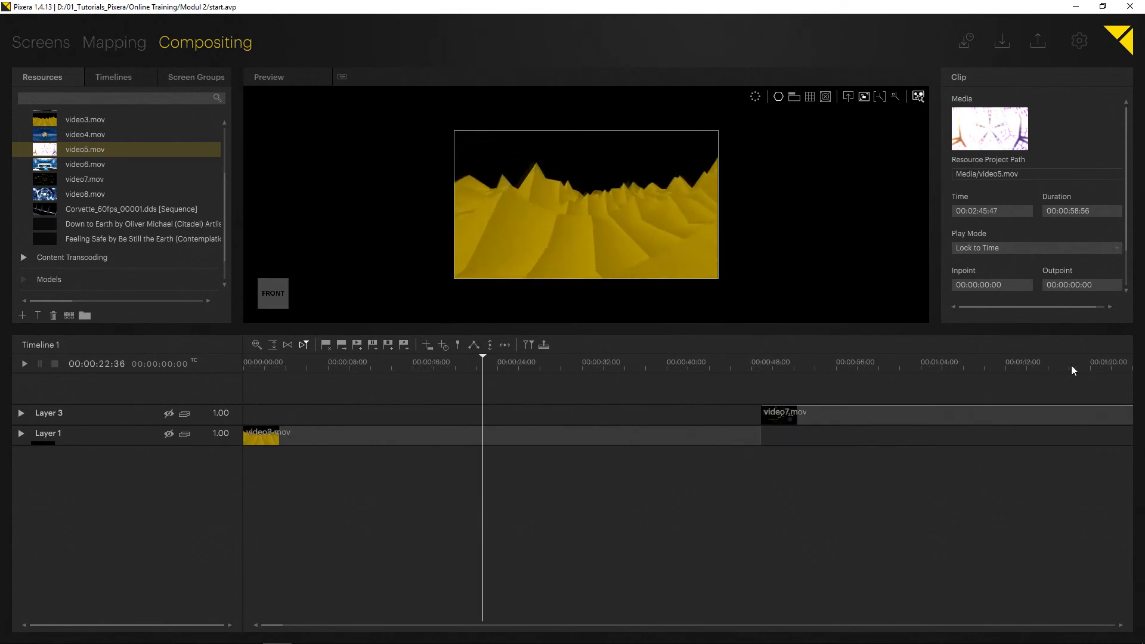
left_click(1094, 367)
left_click(1119, 366)
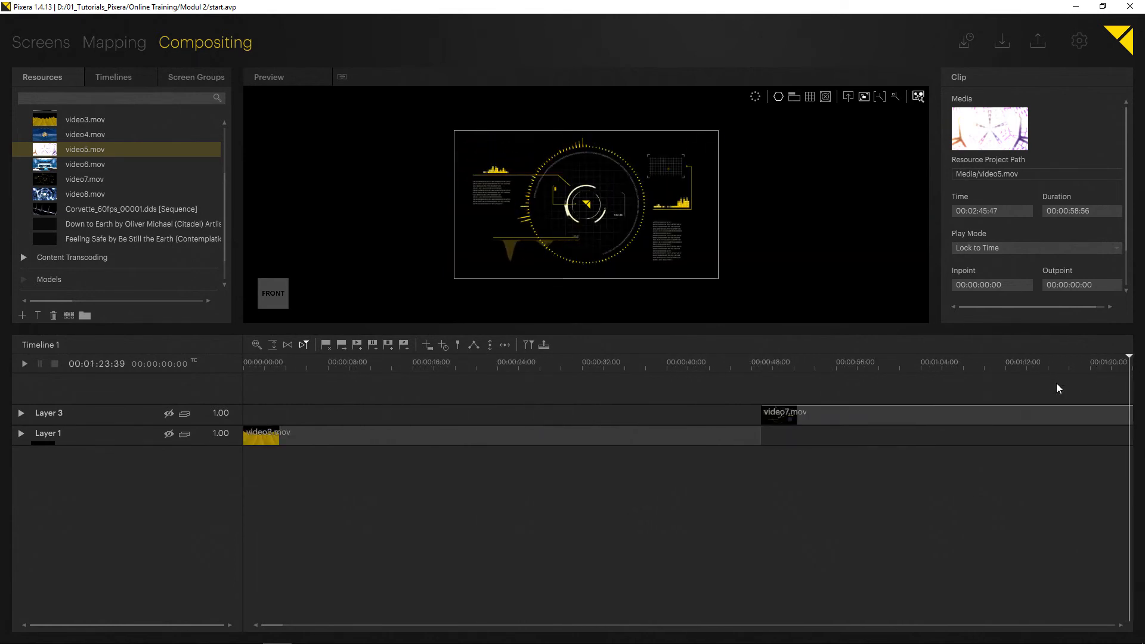
scroll(405, 401, "down", 4)
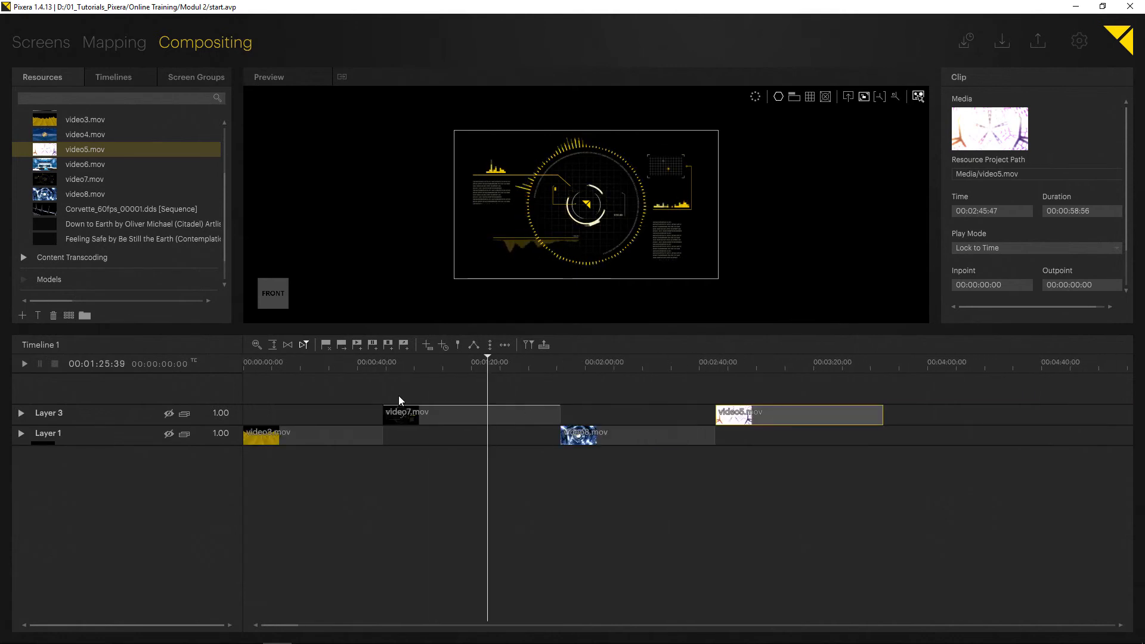
Step: Move the nowpointer back to about 00:00:05:26 and add a new layer
left_click(259, 365)
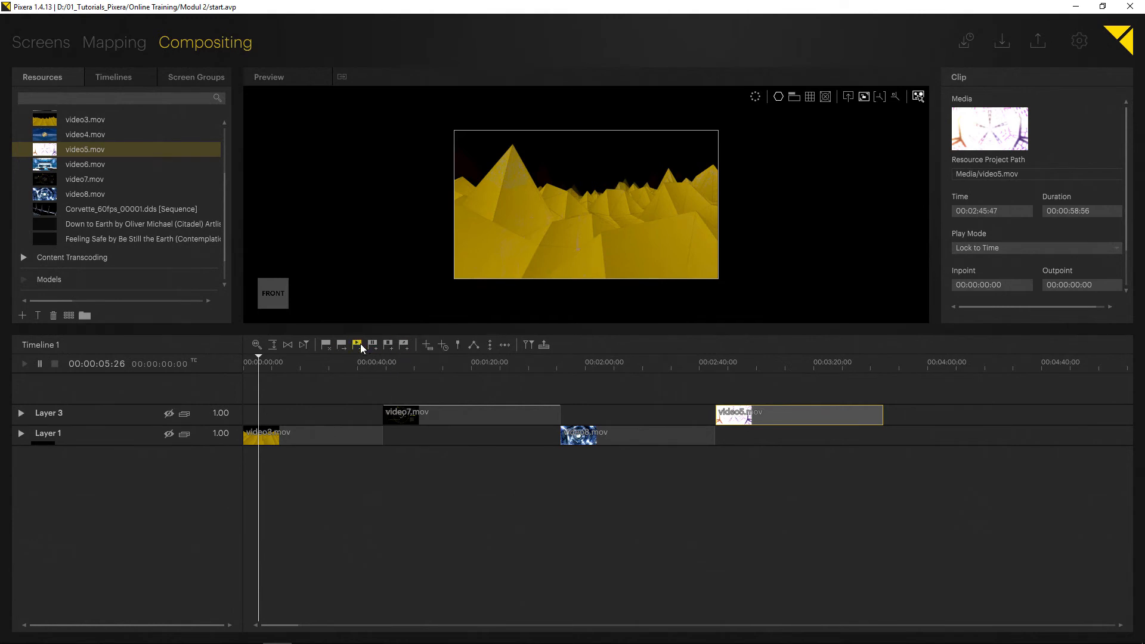
left_click(427, 345)
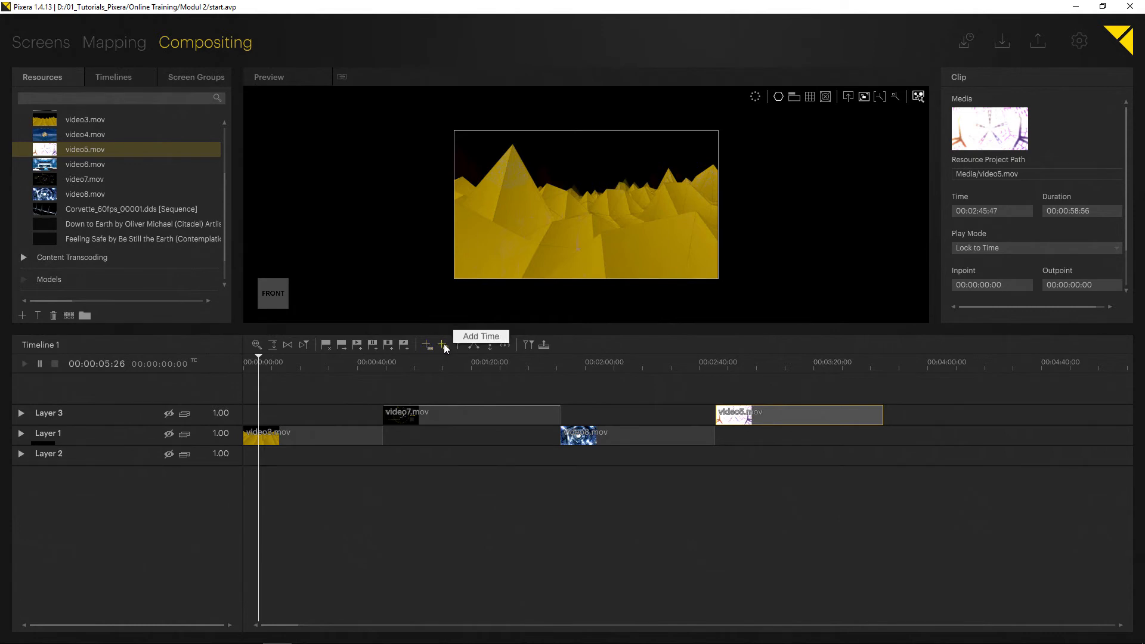
Step: Place the nowpointer at about 00:01:08:48, insert 5 seconds there with Add Time, and undo the insertion
left_click(442, 344)
left_click(439, 364)
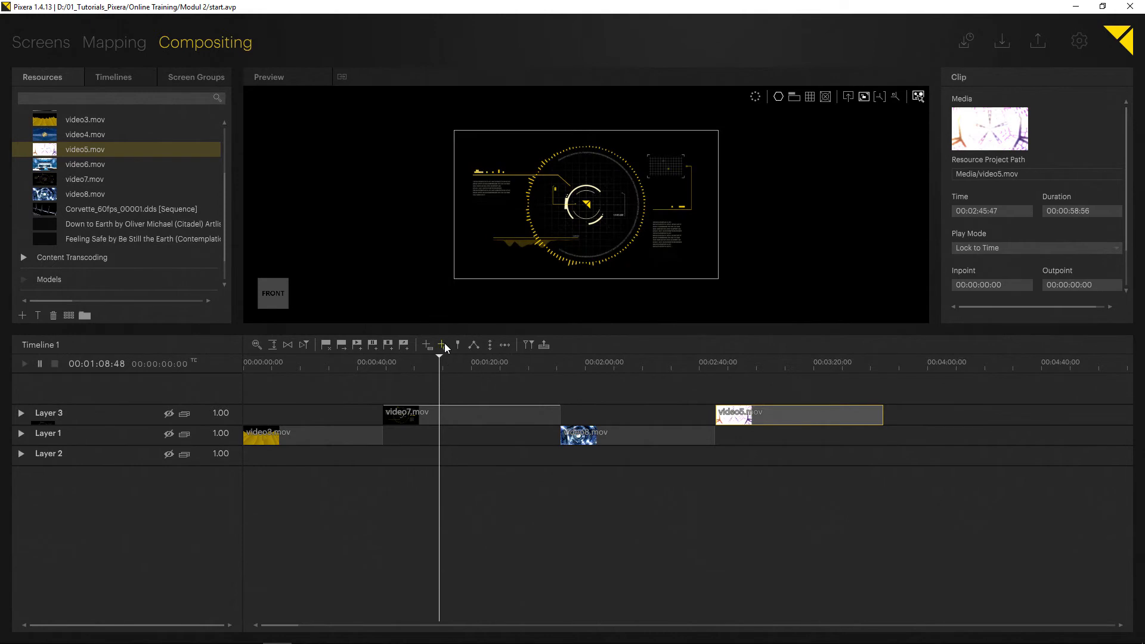
left_click(445, 346)
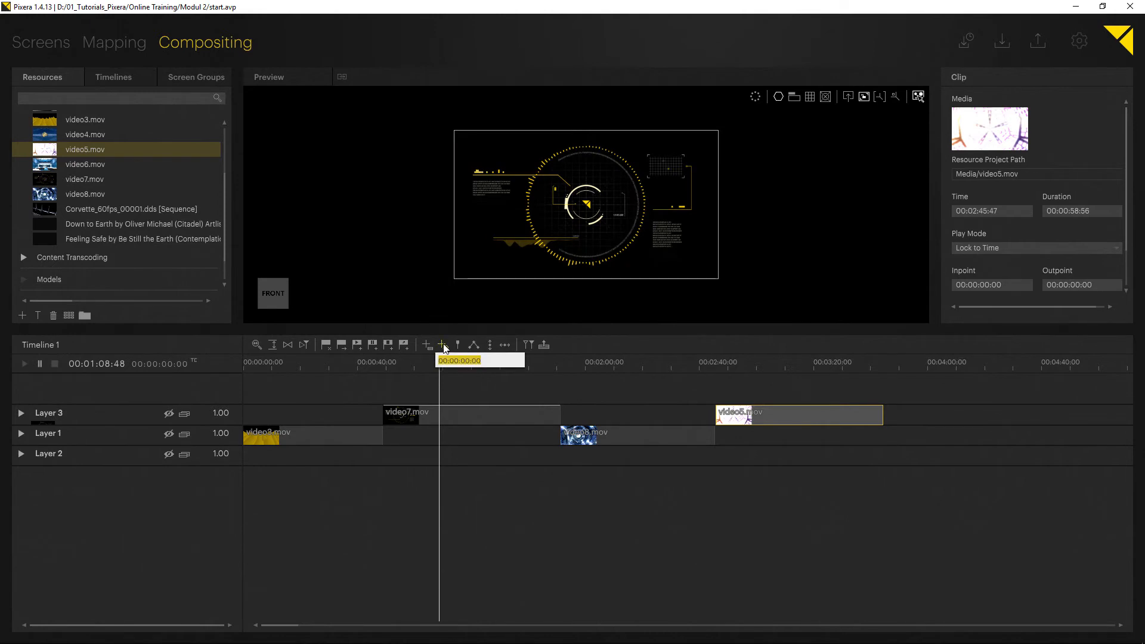
type("500")
key("Return")
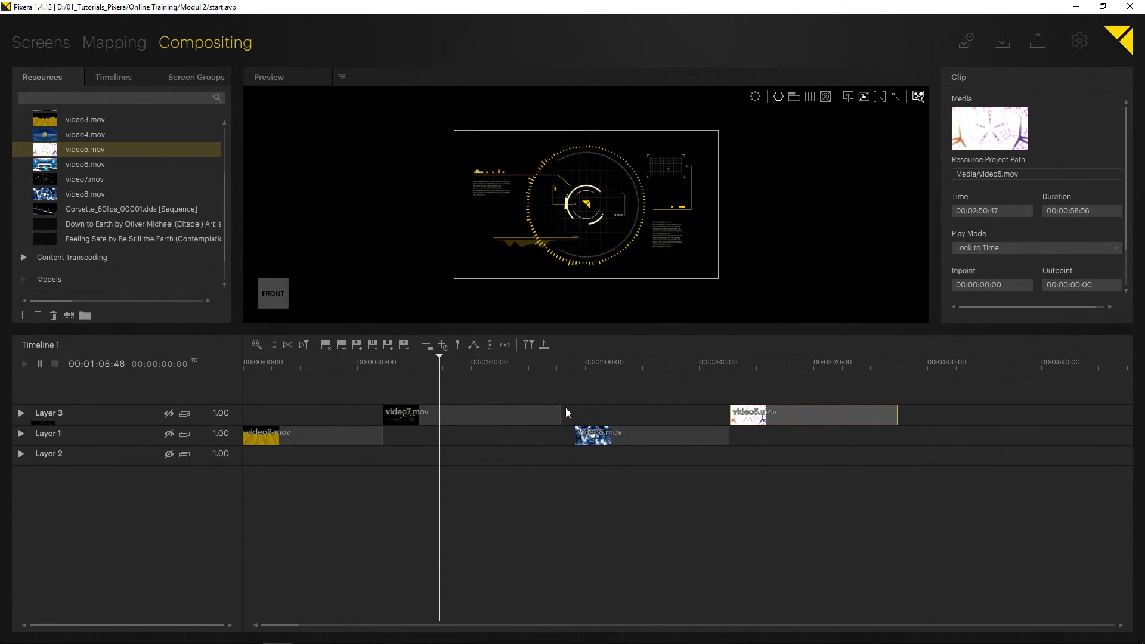
key("ctrl+z")
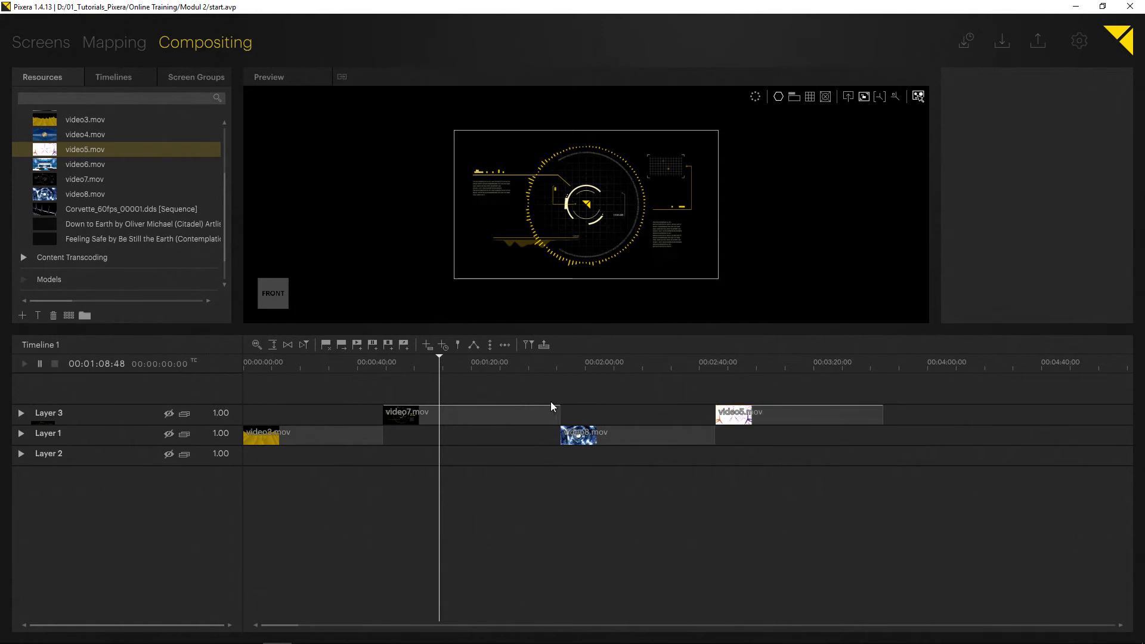
Step: Turn on the clip cutting tool and increase the height of the layer rows
left_click(457, 346)
left_click(444, 412)
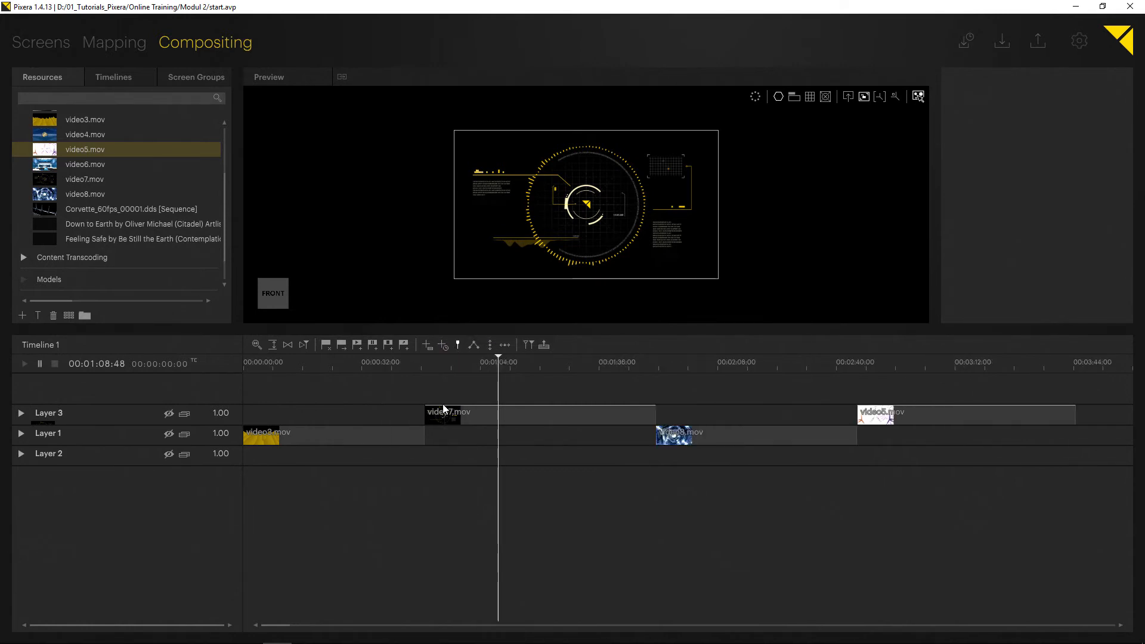
left_click(275, 345)
left_click_drag(310, 360, 322, 360)
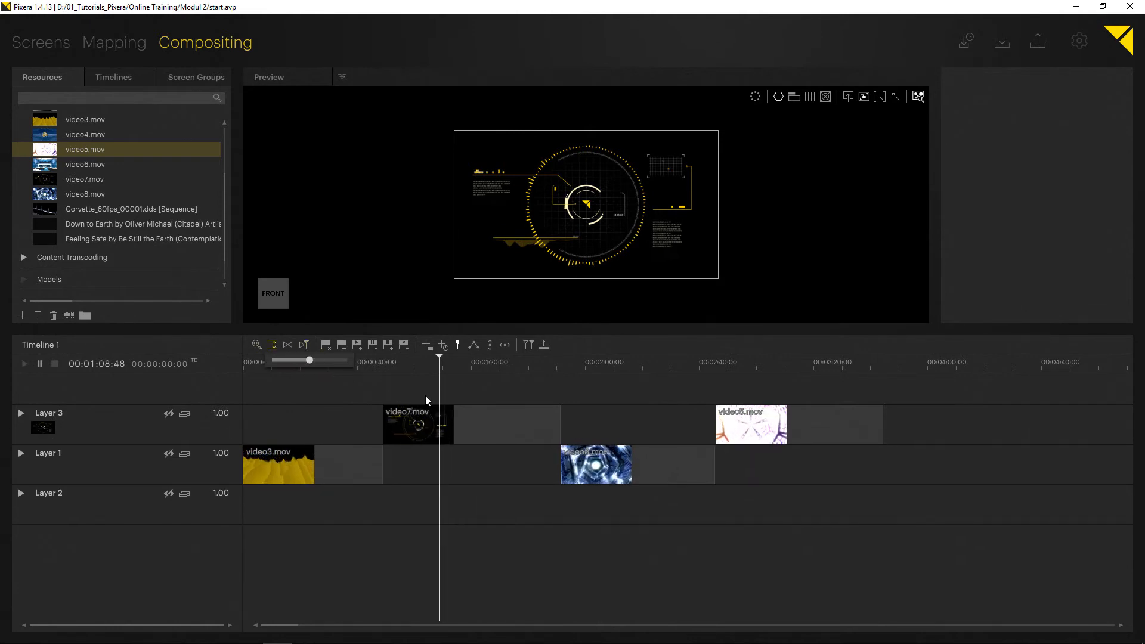
Step: Cut the video7.mov clip at 00:00:32:24 into the clip, roll the second part's inpoint to 00:00:06:14, and undo both edits
left_click(465, 415)
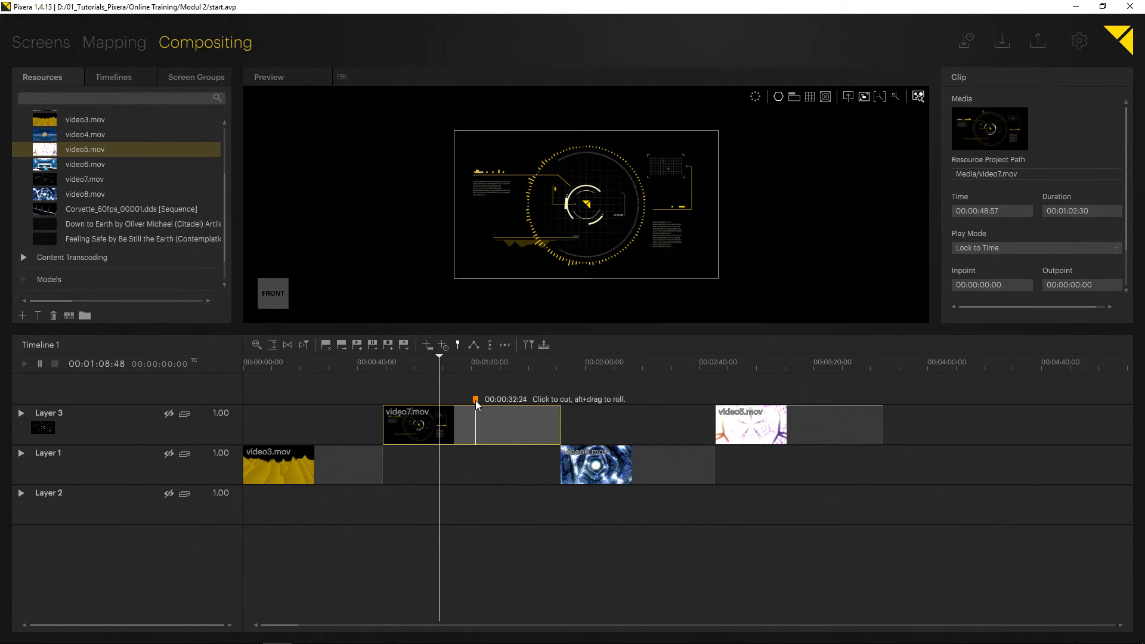
left_click(474, 399)
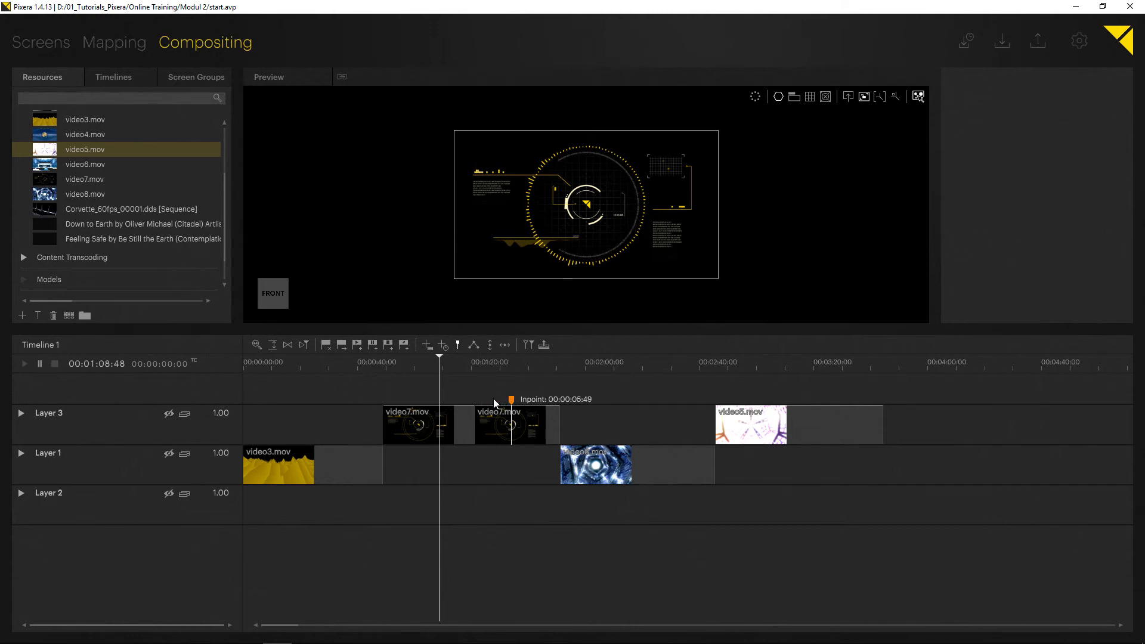
left_click(523, 420)
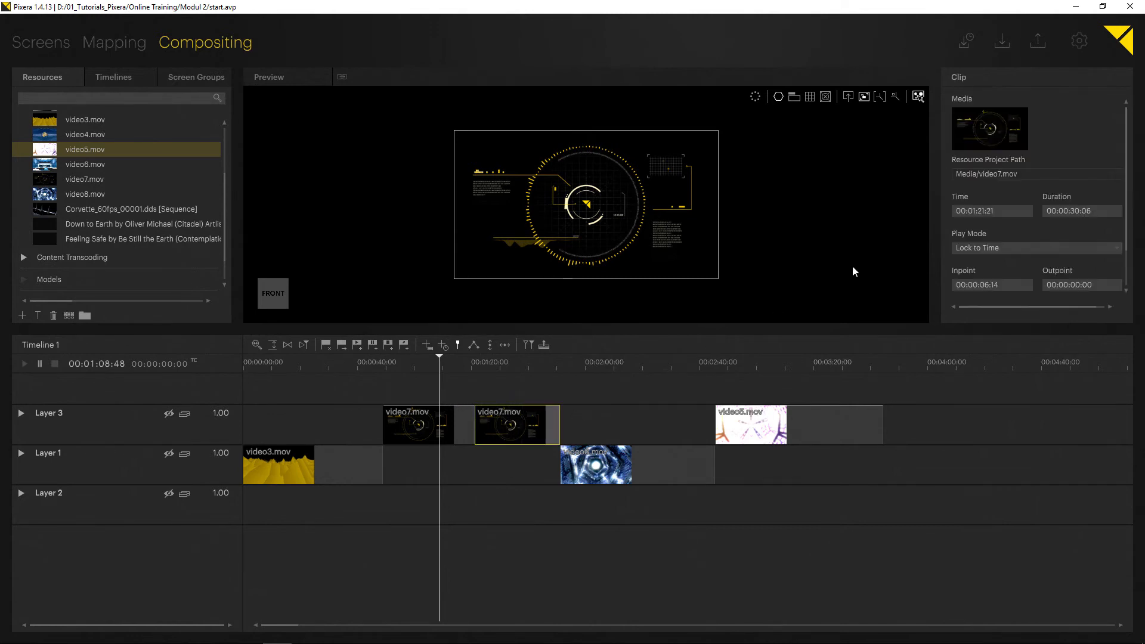
scroll(965, 257, "down", 1)
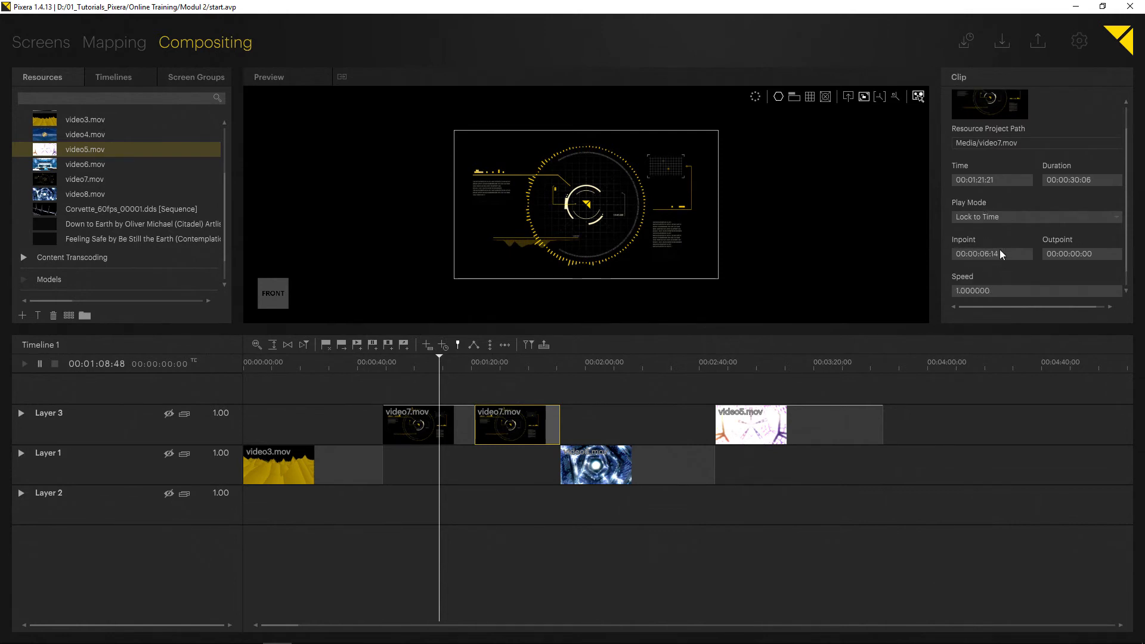
key("Delete")
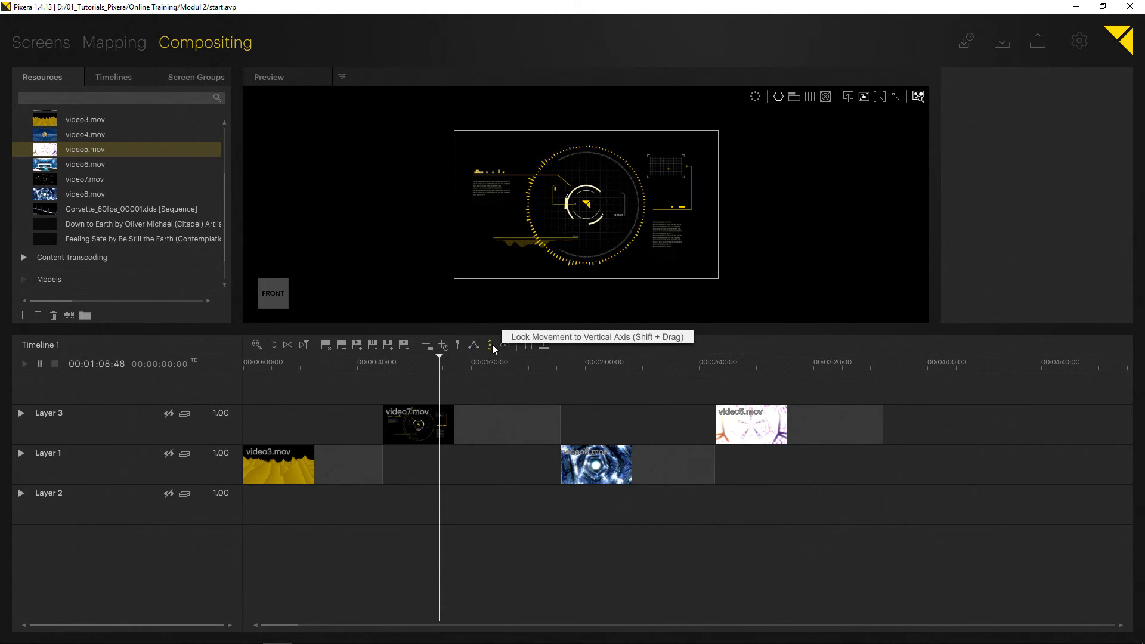
Step: Add an x position keyframe at 00:00:28:26 on Layer 3's video7.mov and move it to value 76 with movement locked to the vertical axis
left_click(440, 421)
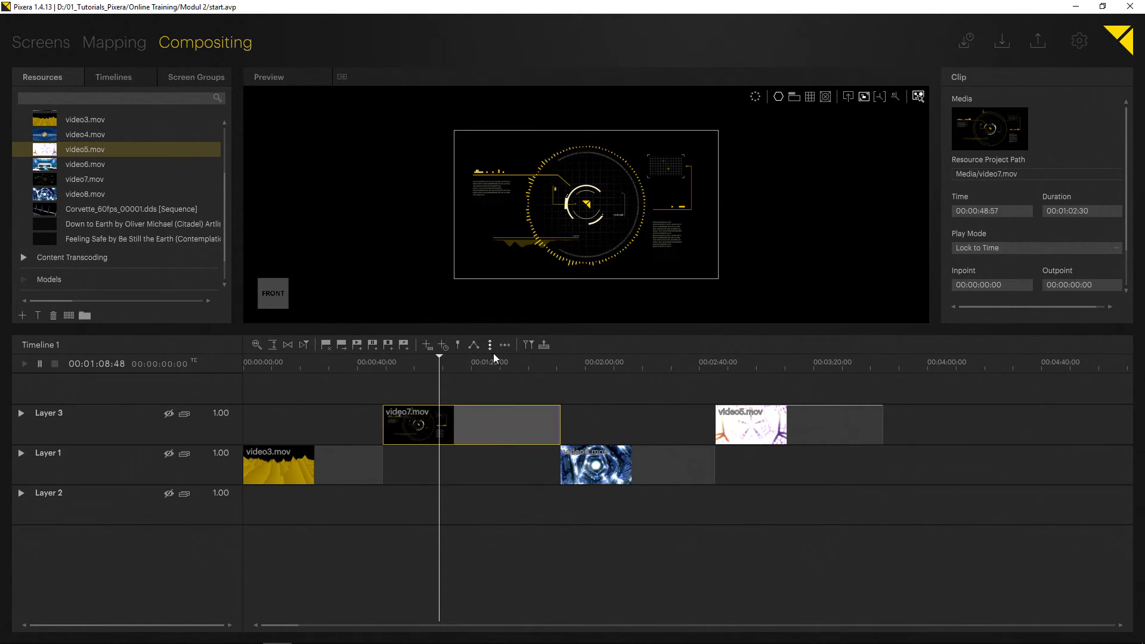
left_click(21, 413)
left_click(67, 482)
double_click(464, 505)
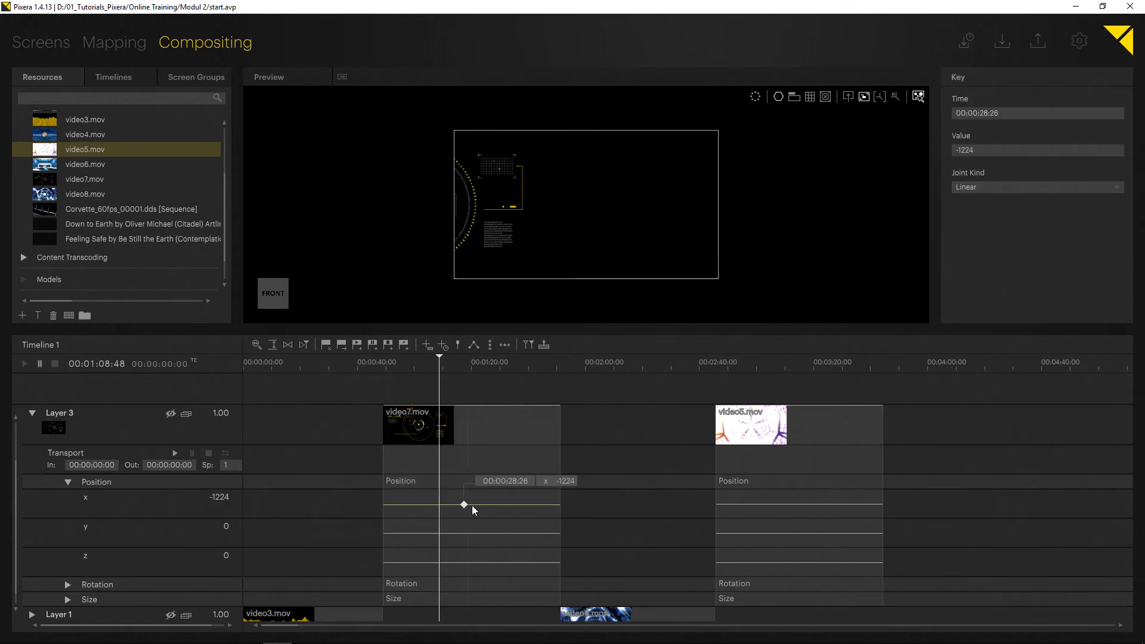
left_click(460, 349)
left_click_drag(467, 507, 535, 496)
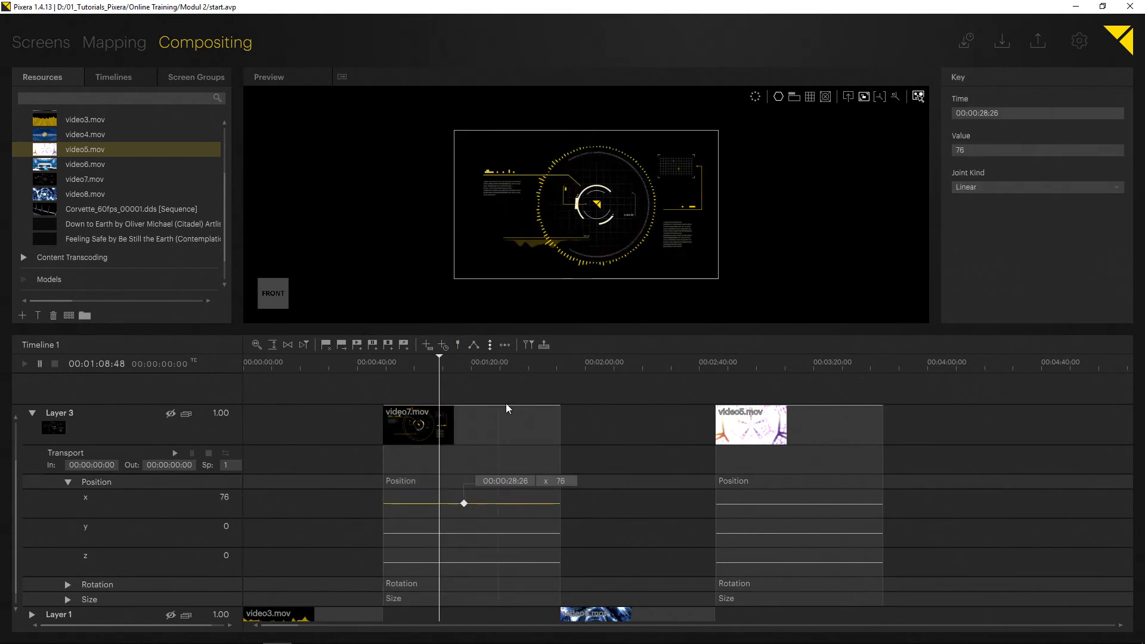
Step: Lock movement to the horizontal axis and move the x position keyframe to 00:00:32:12
left_click(505, 345)
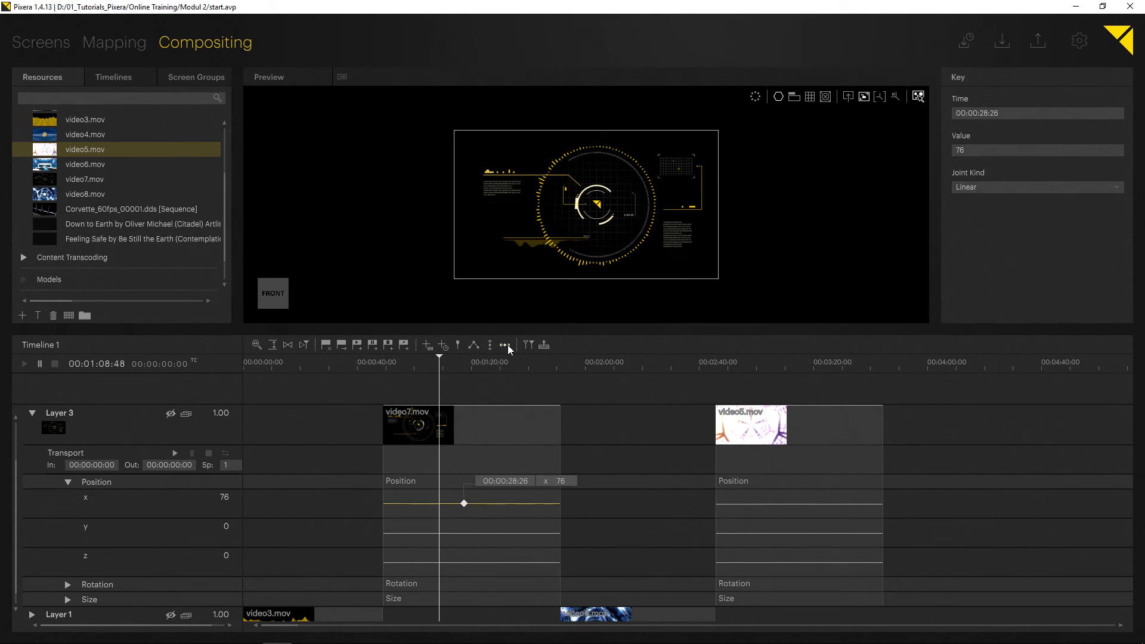
mouse_move(465, 504)
left_mouse_down()
mouse_move(529, 497)
mouse_move(474, 503)
left_mouse_up()
mouse_move(467, 441)
left_mouse_down()
mouse_move(437, 442)
mouse_move(467, 440)
left_mouse_up()
left_click(475, 503)
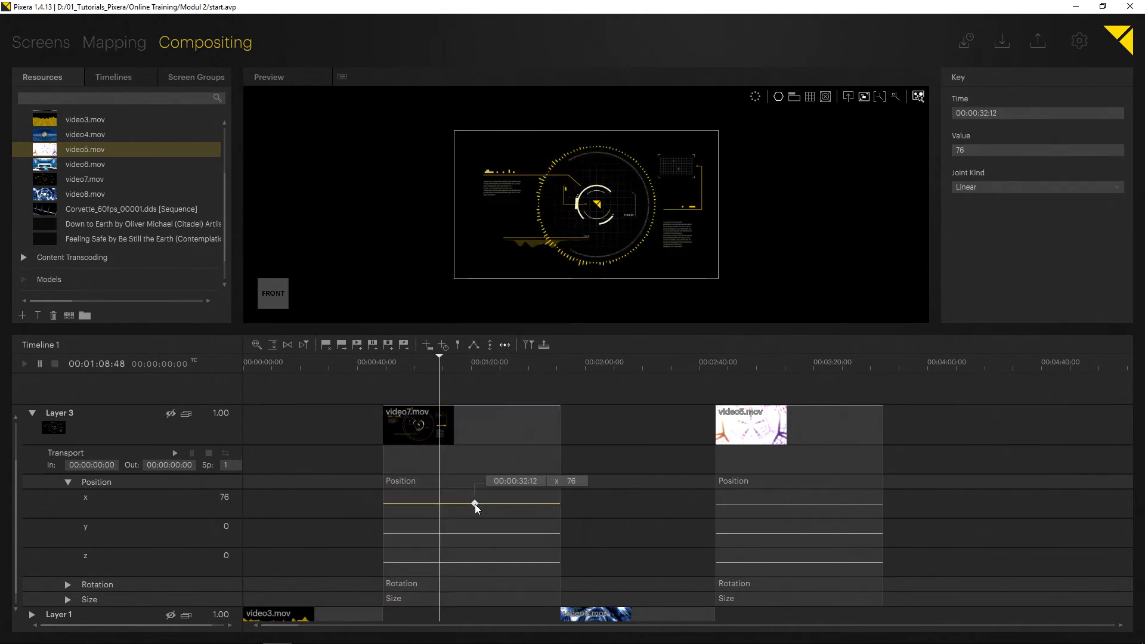
Step: Delete the x position keyframe and collapse Layer 3
key("Delete")
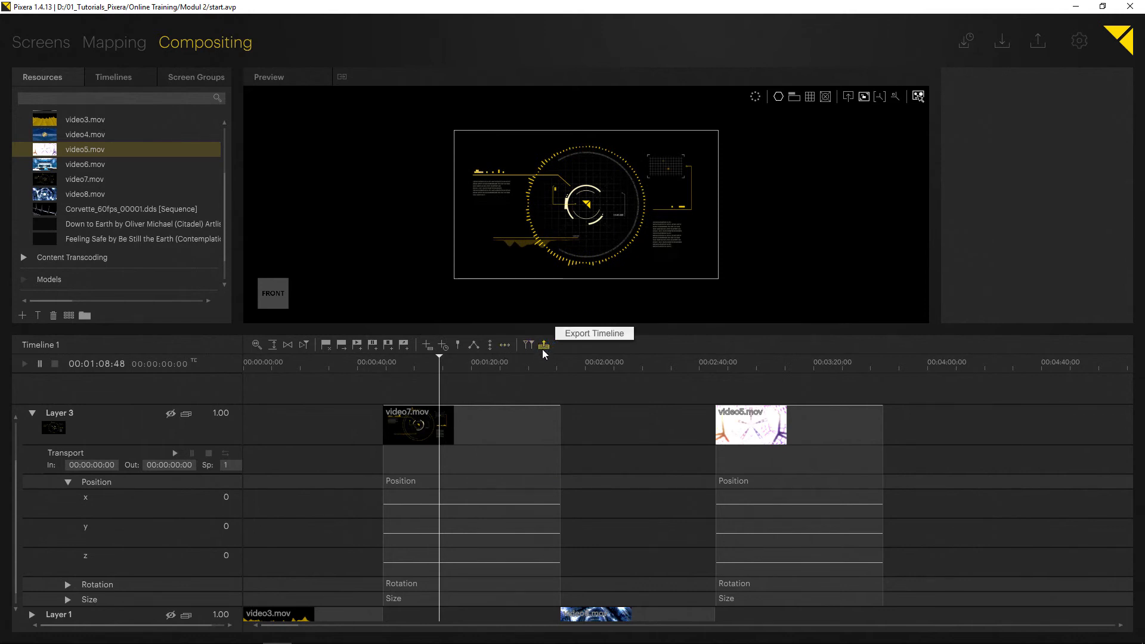
left_click(29, 416)
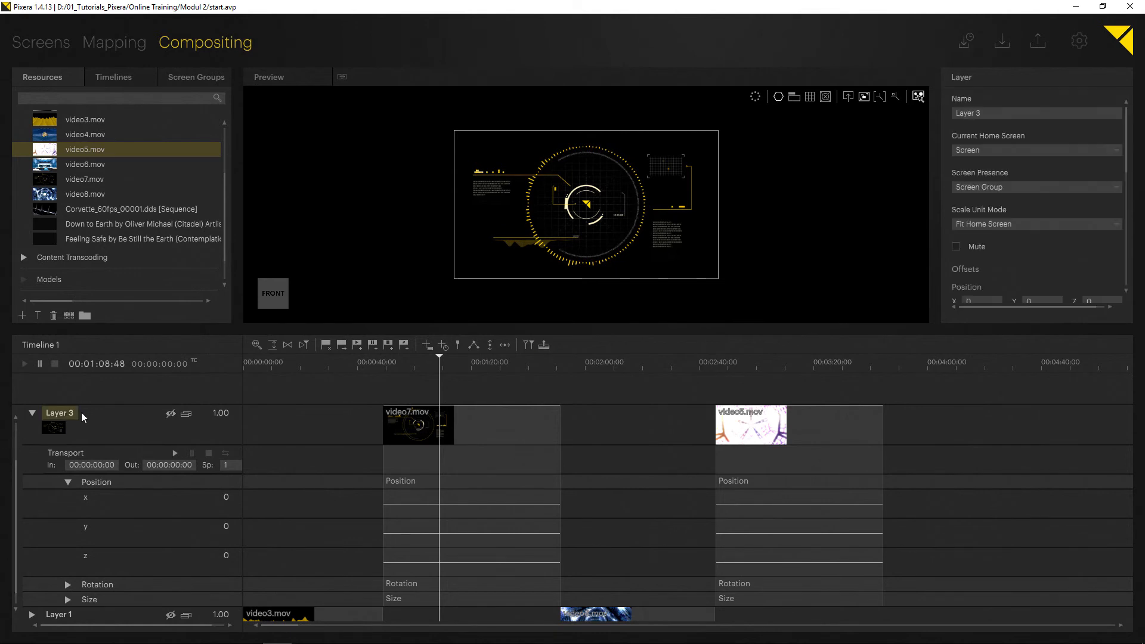
left_click(31, 413)
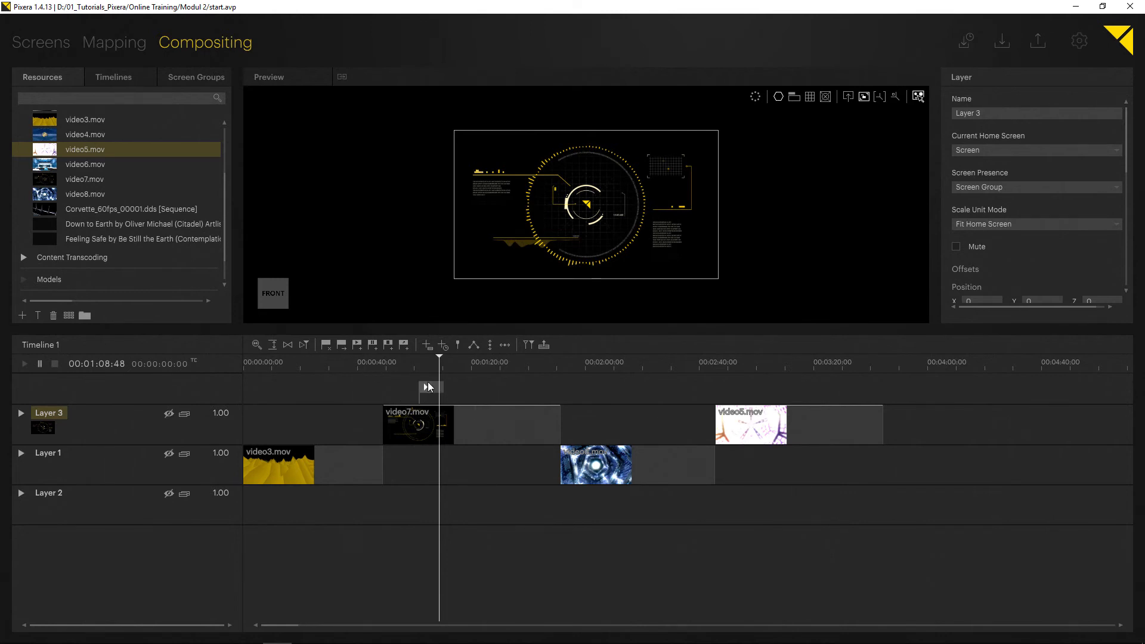
Step: Position a Play cue at about 00:01:18:51 and enlarge the area above the timeline to show more cue properties
left_click_drag(428, 386, 488, 388)
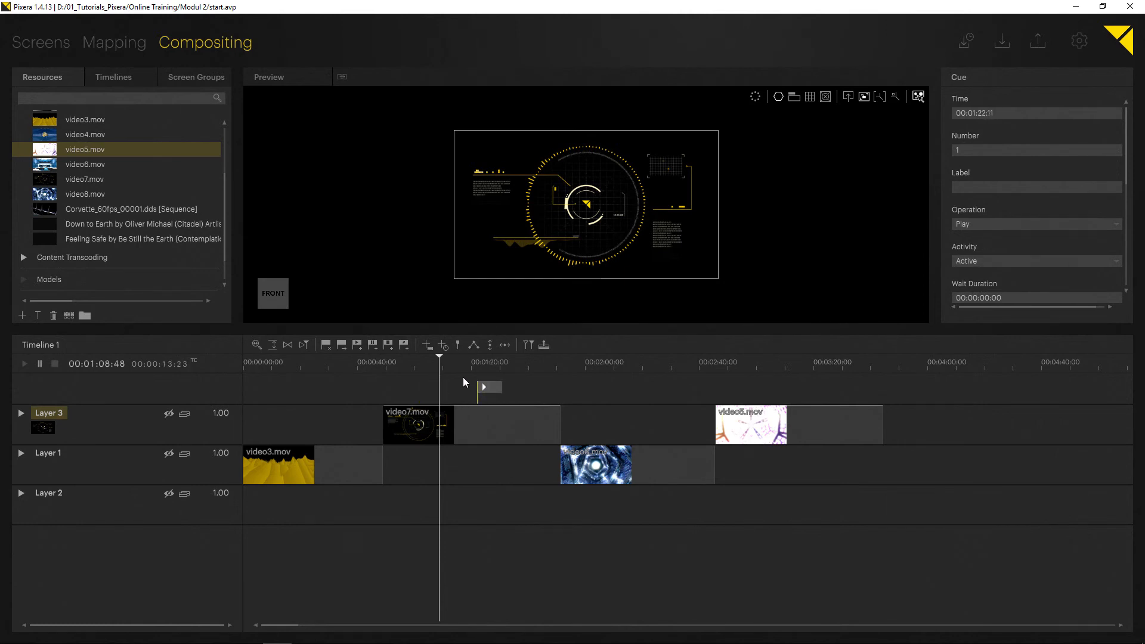
left_click_drag(482, 382, 475, 388)
left_click_drag(981, 328, 977, 410)
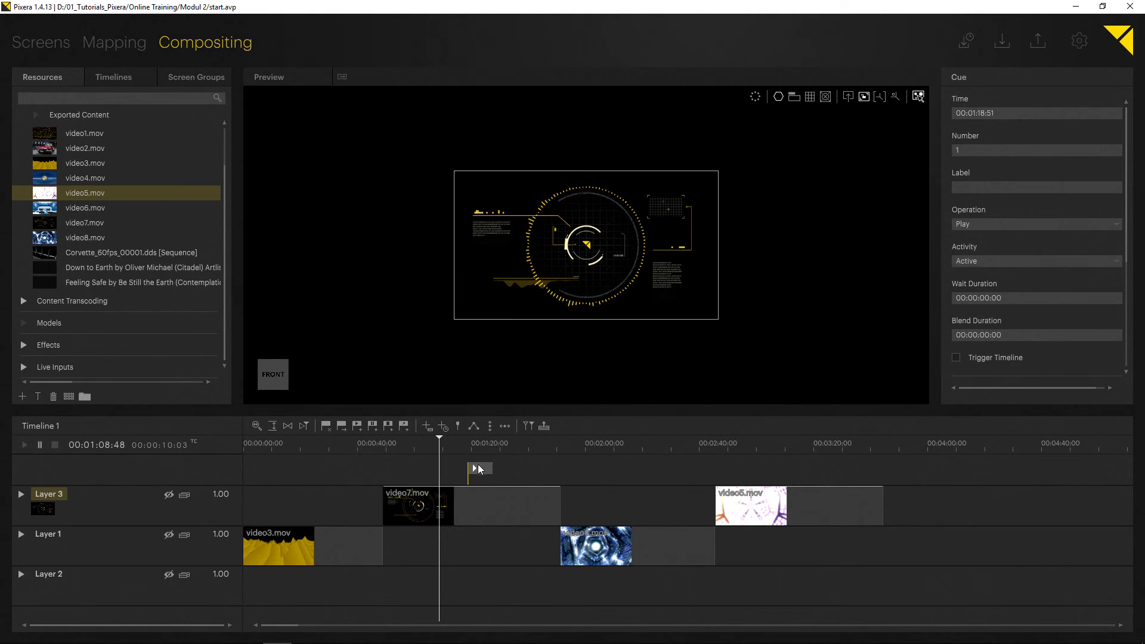
Step: Move the cue to the start of video7.mov at 00:00:48:57 and set its operation to Pause
left_click_drag(479, 469, 392, 477)
left_click(979, 224)
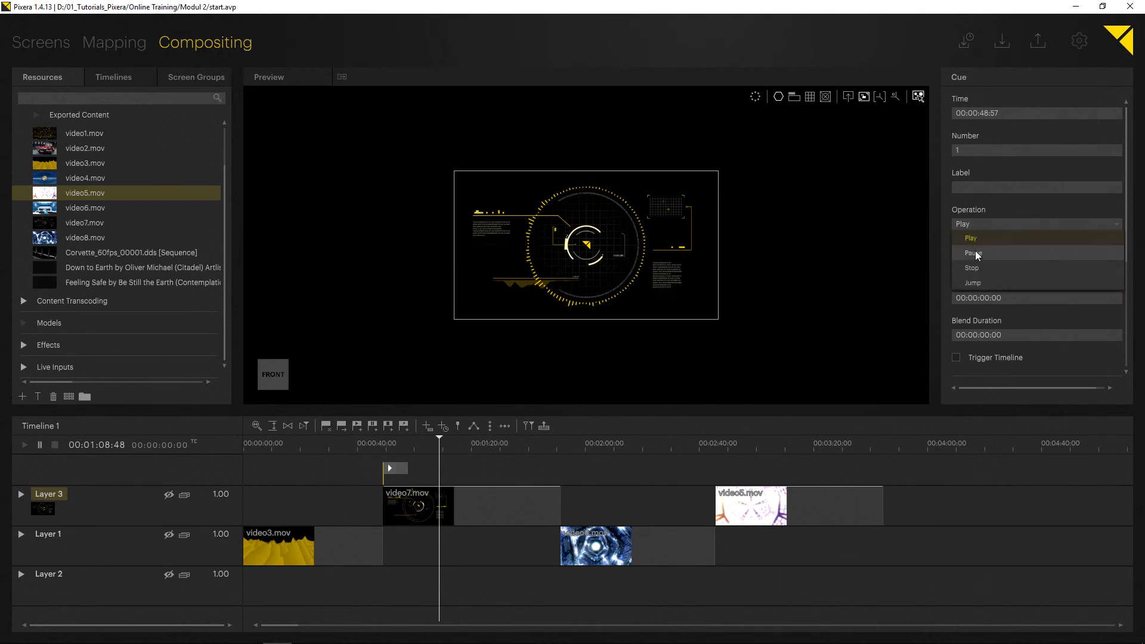
left_click(975, 251)
Step: Delete the Pause cue at the start of video7.mov and move the nowpointer to about 00:00:57:31
left_click(380, 445)
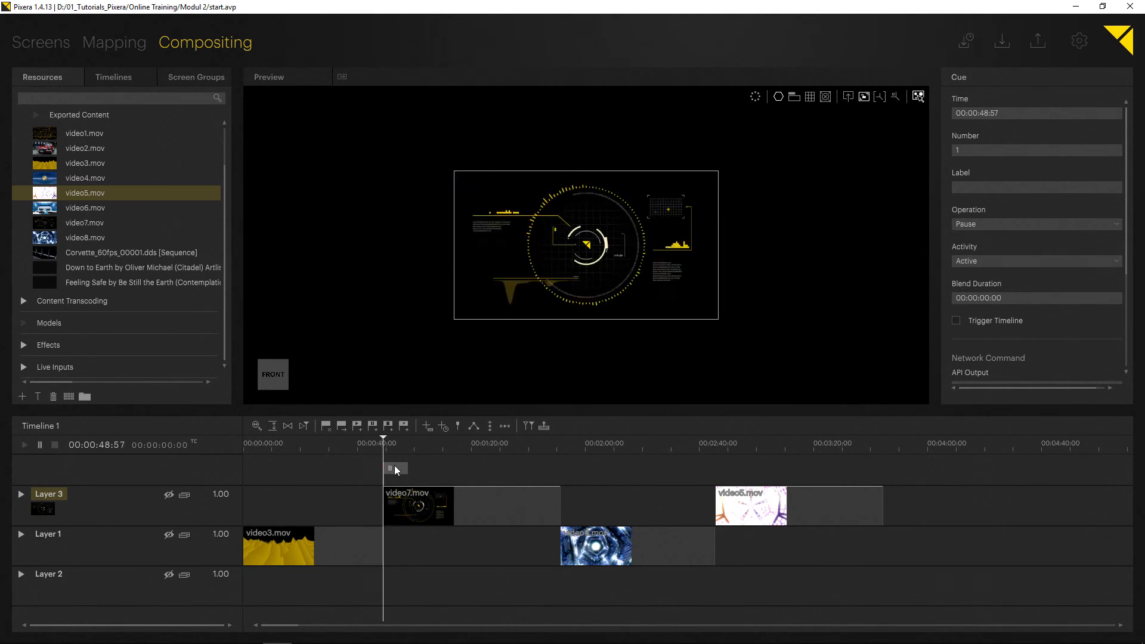
key("Delete")
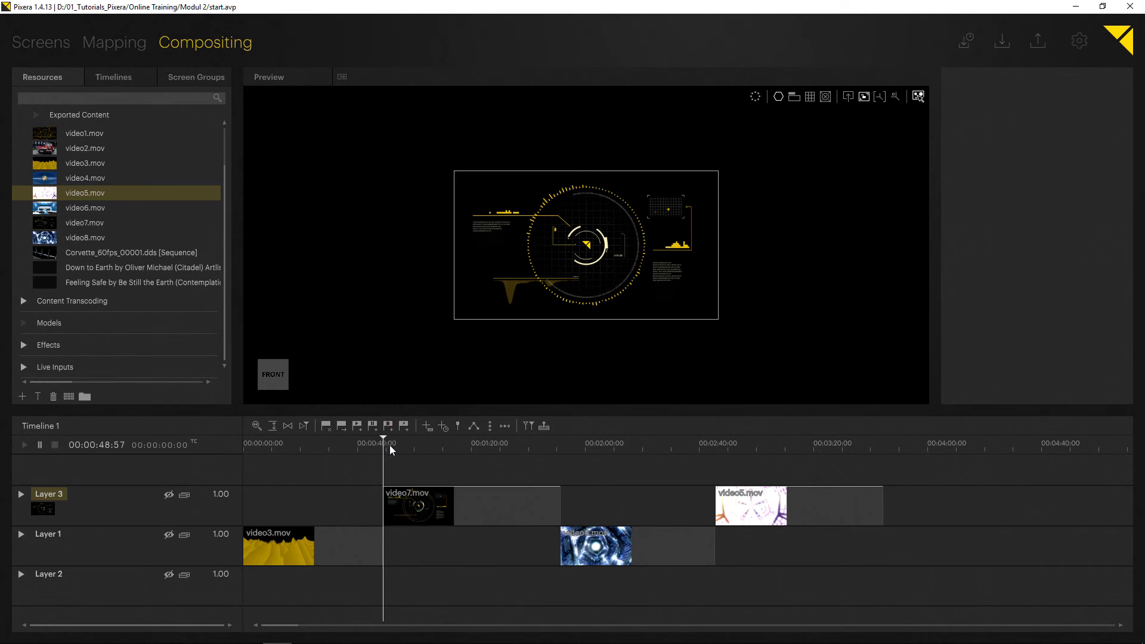
left_click(407, 446)
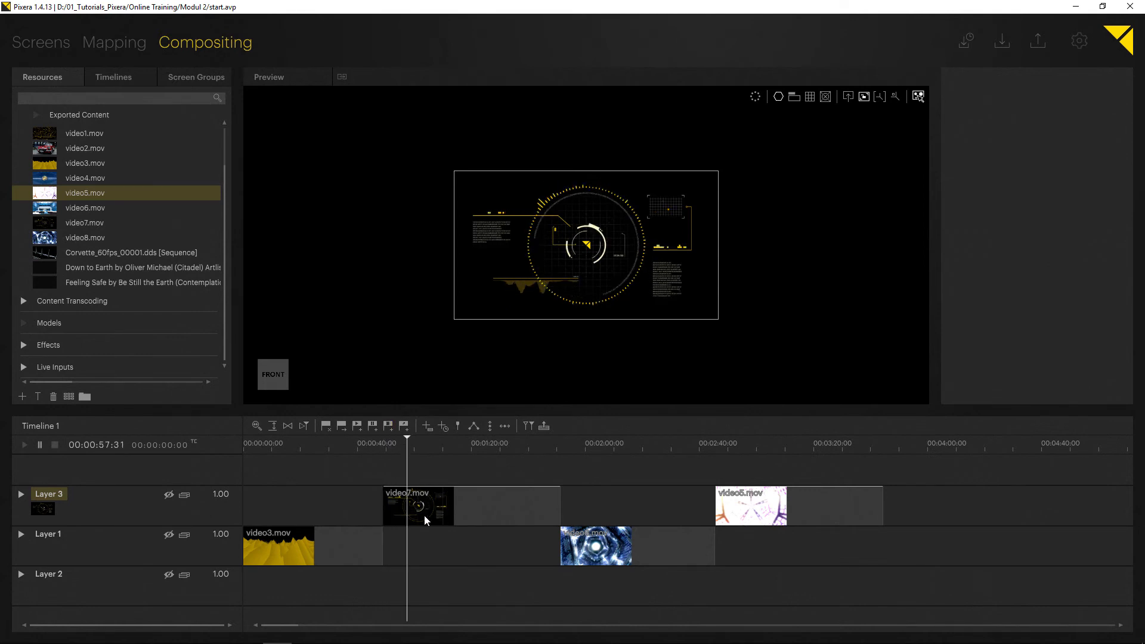
Step: Add a Pause cue at the start of all four clips and play the timeline into the cue at video7.mov
left_click(373, 536)
left_click(490, 519, "ctrl")
left_click(604, 546, "ctrl")
left_click(739, 520, "ctrl")
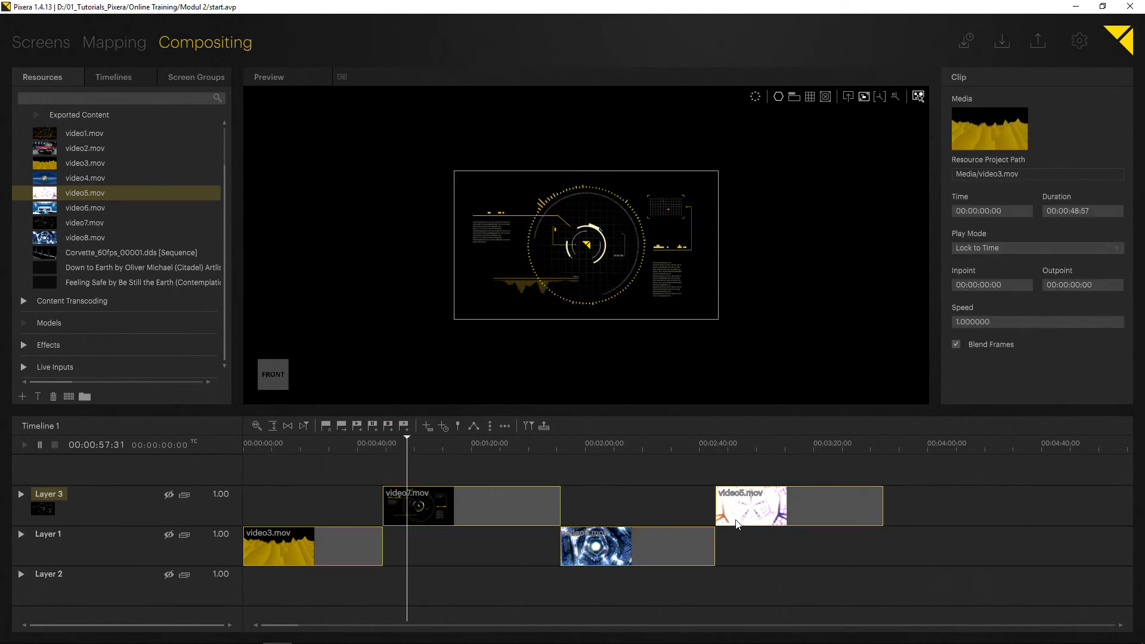
right_click(466, 501)
left_click(544, 466)
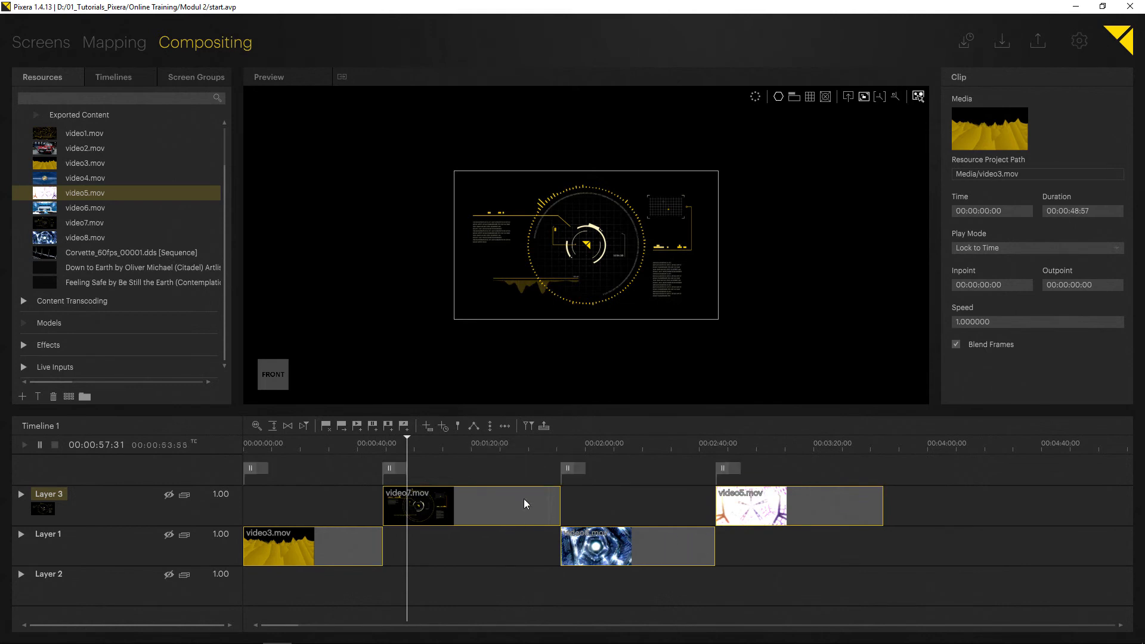
left_click(382, 440)
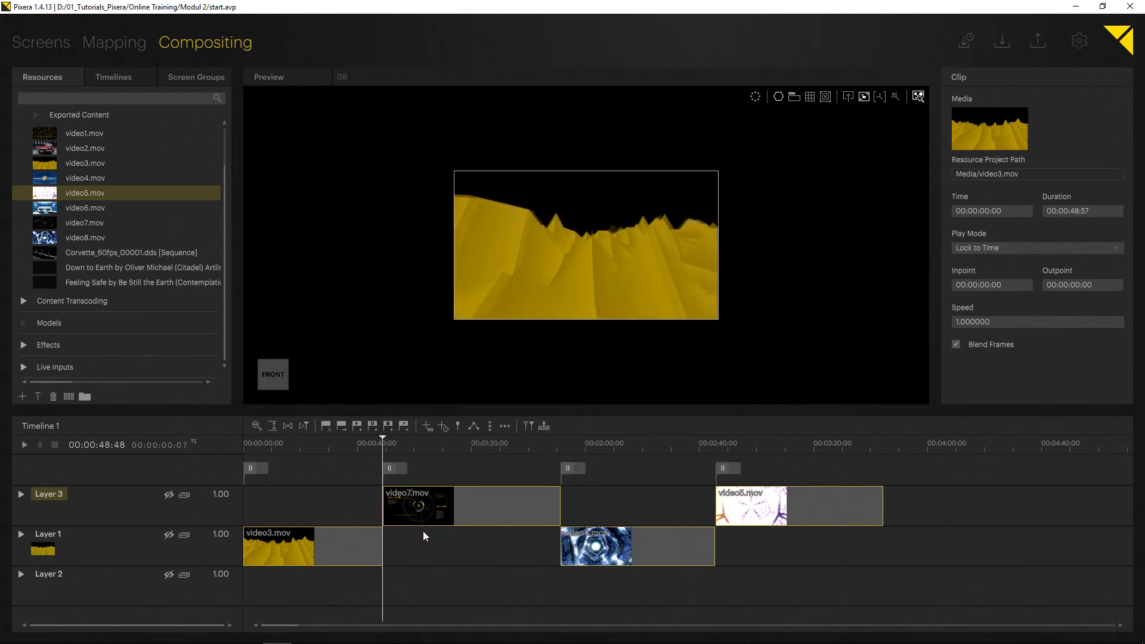
left_click(361, 465)
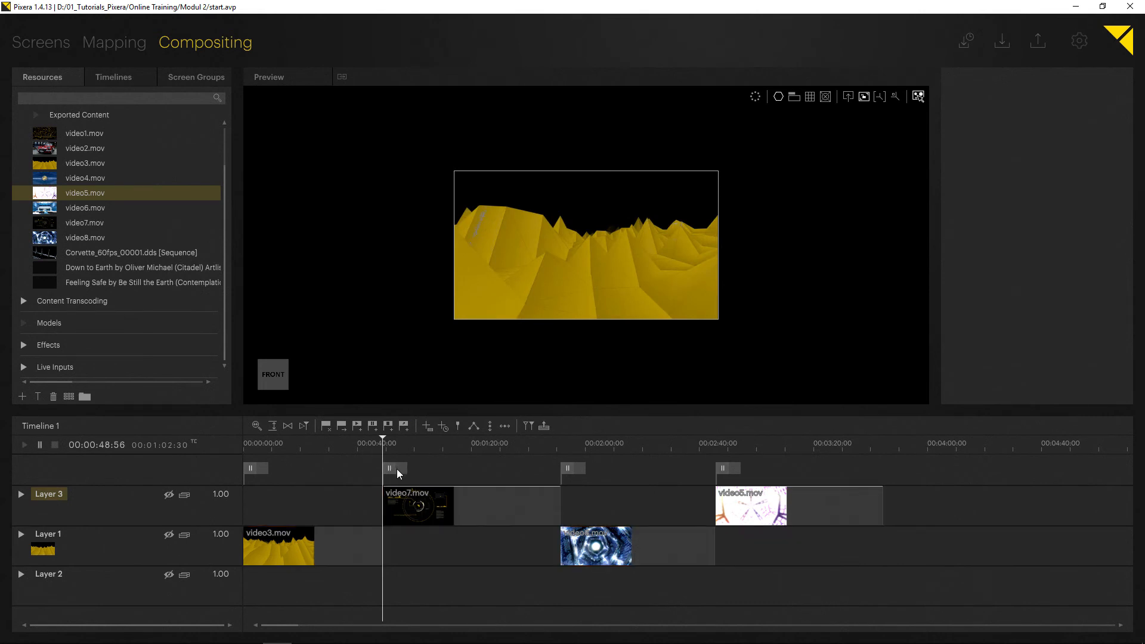
Step: Delete the Pause cues at the starts of video7.mov, video3.mov and video5.mov
left_click(396, 469)
key("Delete")
left_click(254, 467)
key("Delete")
left_click(723, 467)
key("Delete")
Step: Move the remaining Pause cue to about 00:00:57:54, set its operation to Play and run the nowpointer past it
left_click_drag(576, 469, 426, 464)
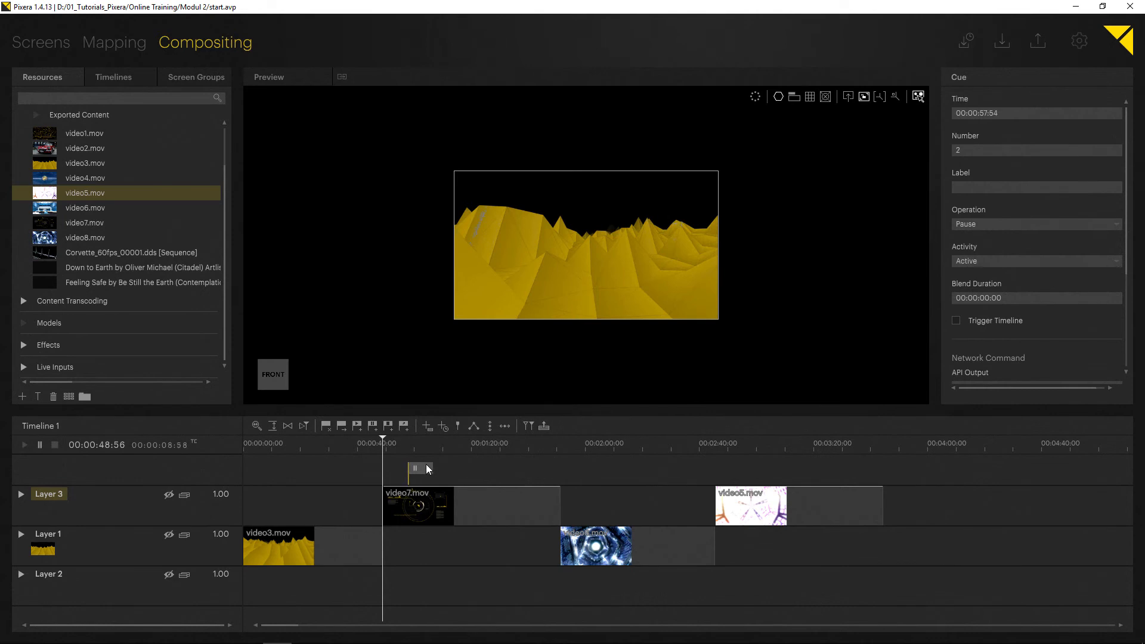
left_click(982, 223)
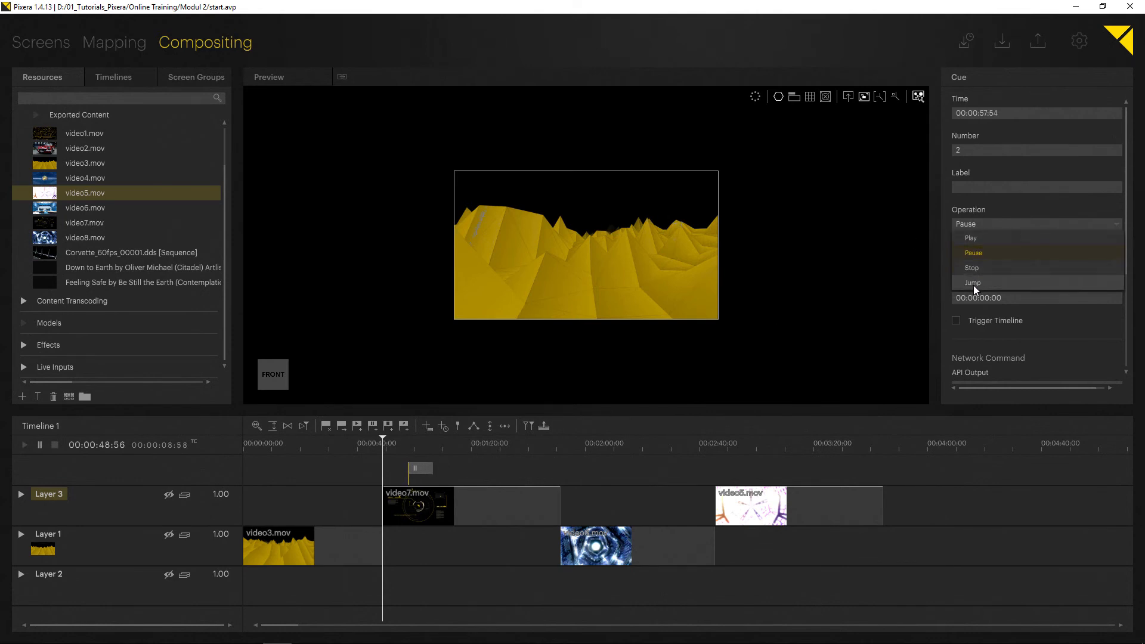
left_click(983, 239)
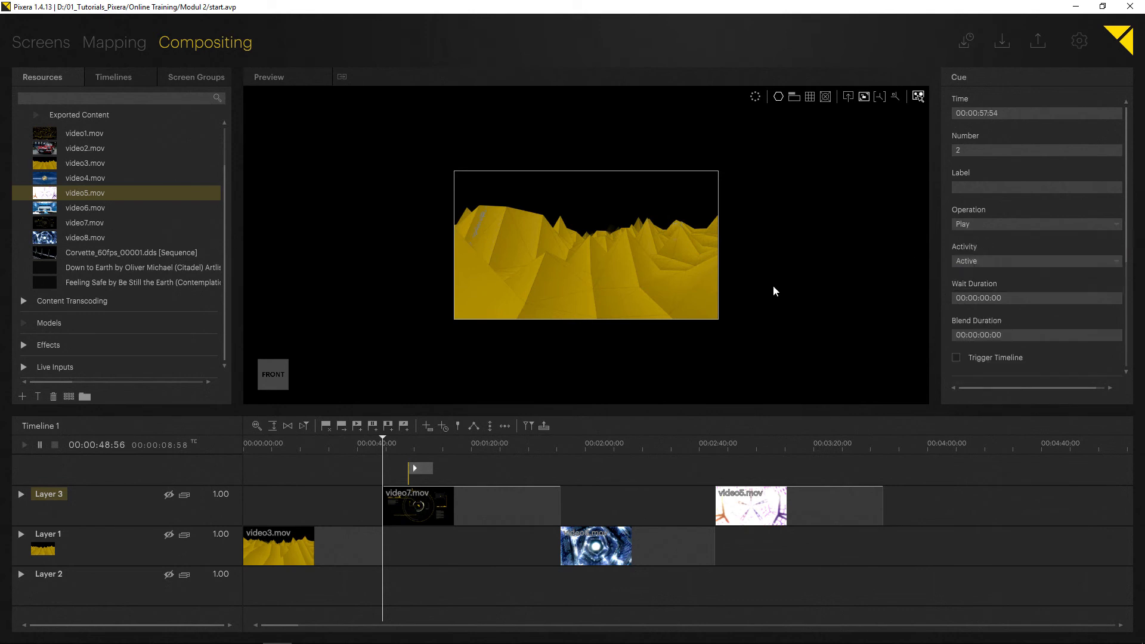
left_click_drag(393, 446, 409, 445)
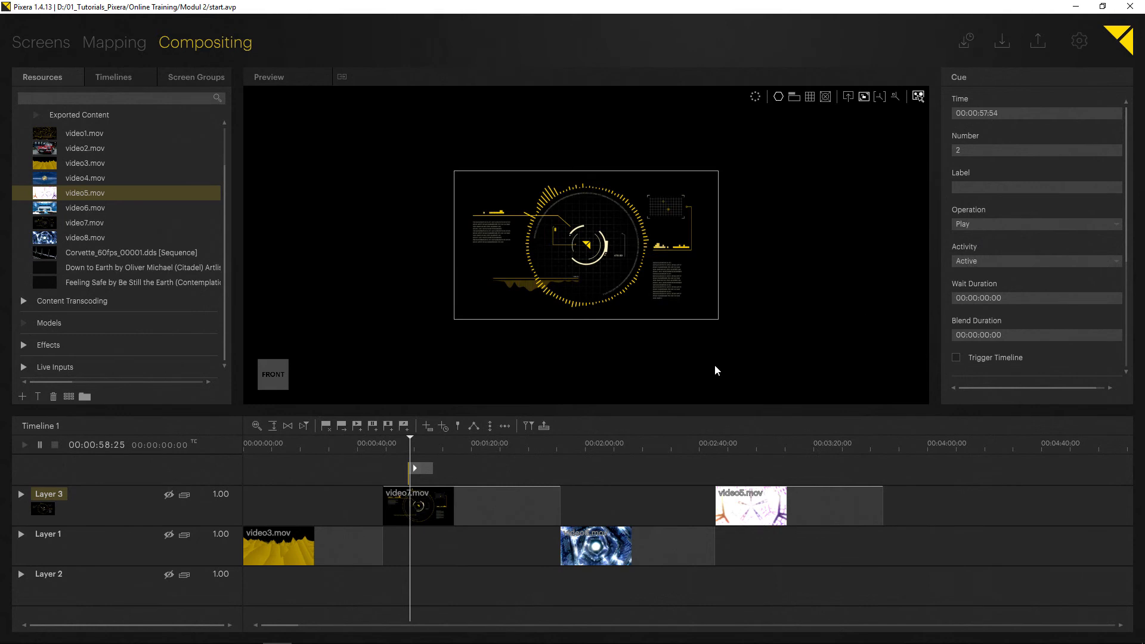
Step: Delete the Play cue above video7.mov, and create and remove another one at about 00:01:17:11
key("Delete")
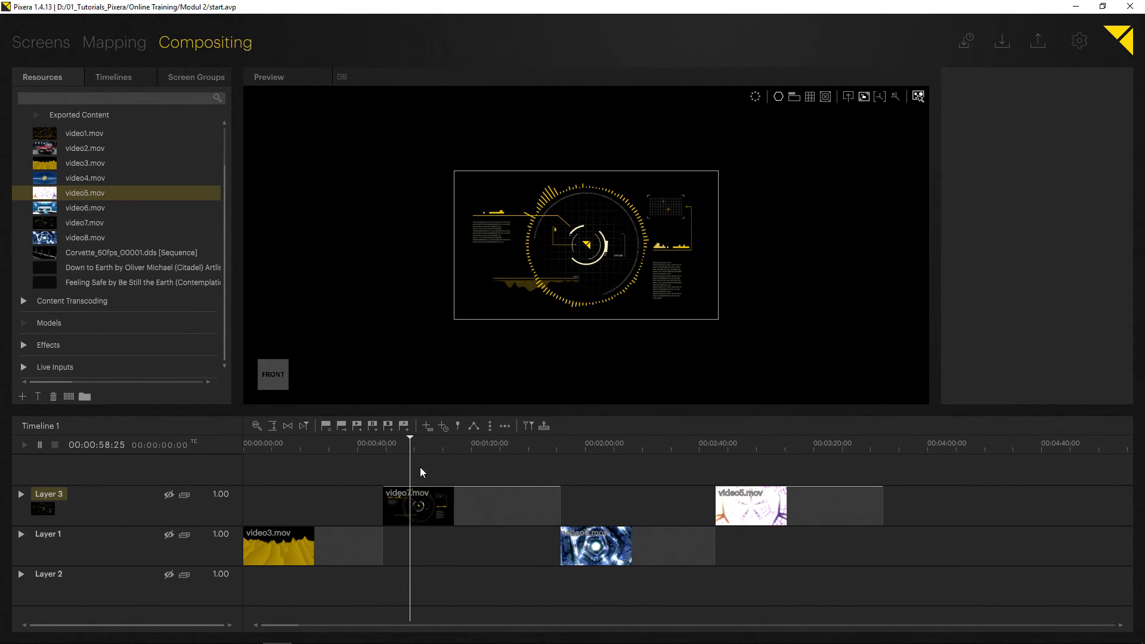
left_click_drag(472, 469, 471, 467)
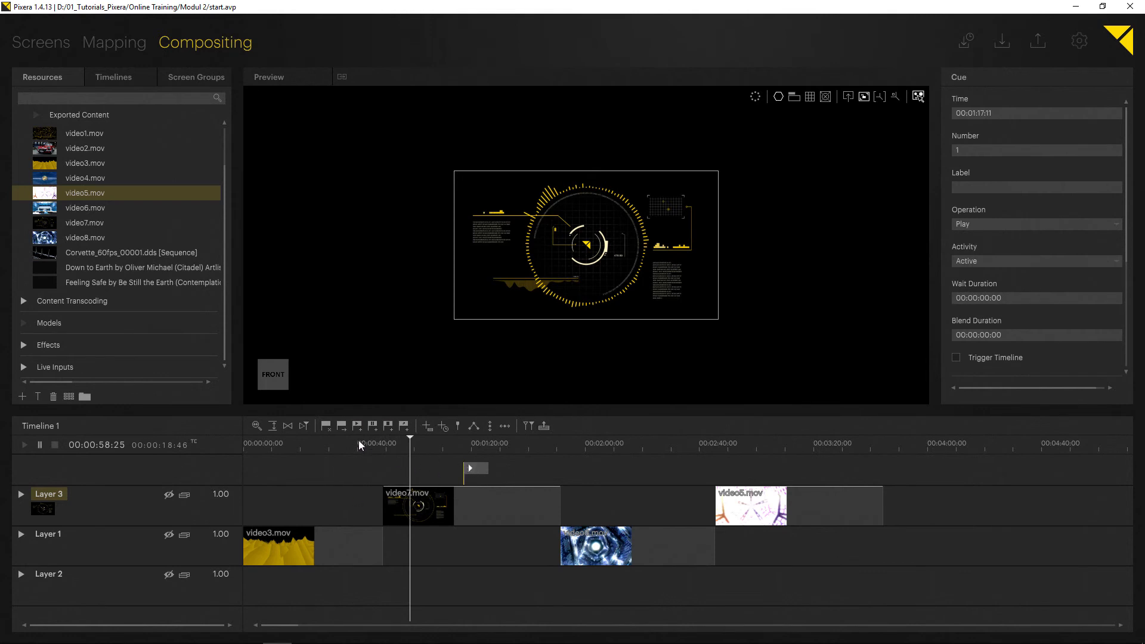
key("Delete")
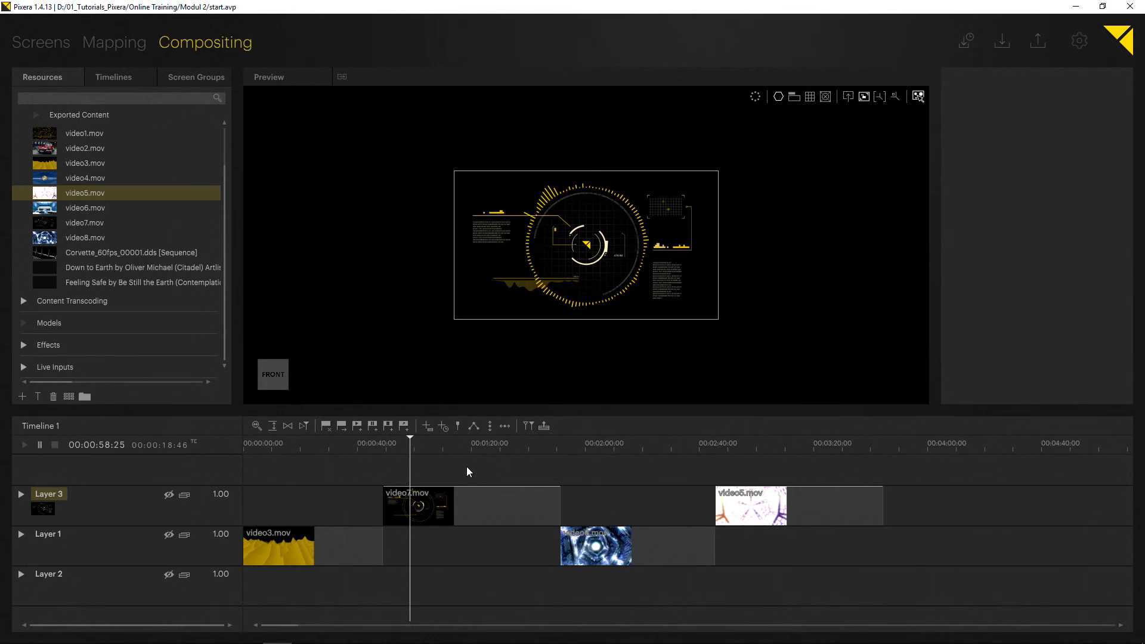
Step: Add a Play cue at 00:00:58:25, a Pause cue at about 00:01:24:55, a Stop cue, and a Jump cue at 00:02:00:16
left_click(357, 426)
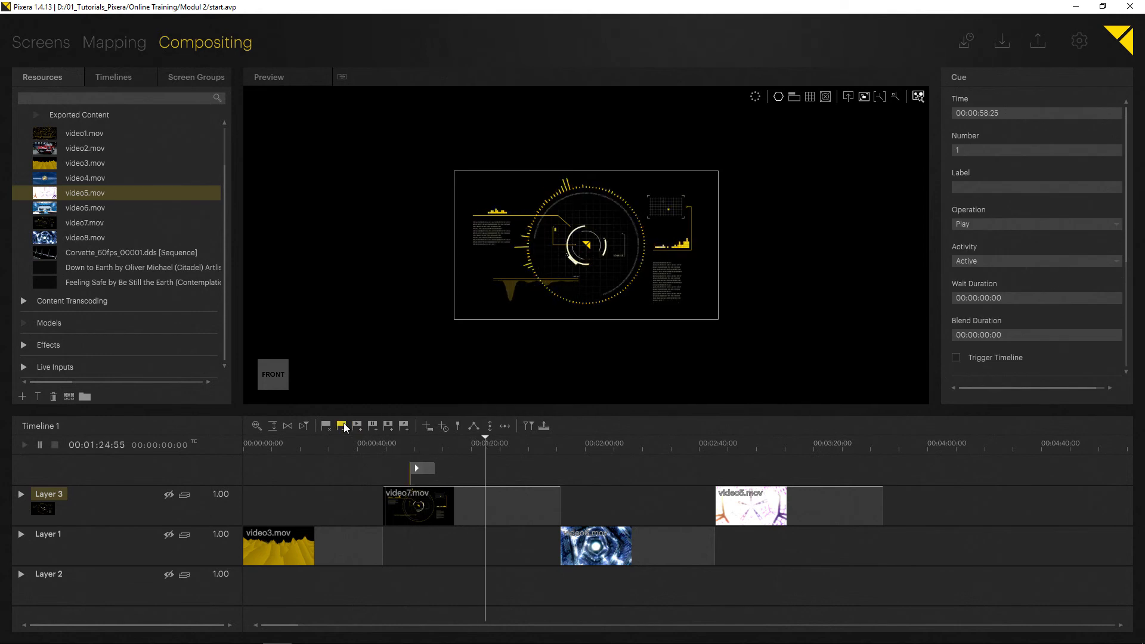
left_click(373, 425)
left_click_drag(491, 441, 586, 445)
left_click(387, 425)
left_click(403, 425)
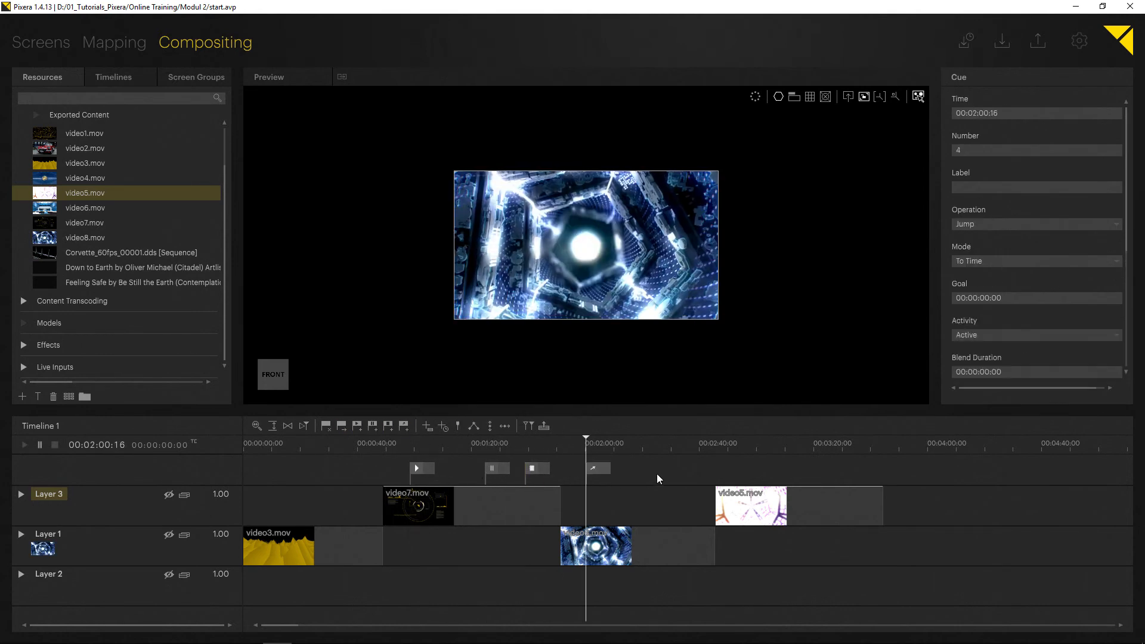
Step: Select the Play, Pause, Stop and Jump cues together and delete them
left_click_drag(658, 476, 381, 454)
left_click_drag(586, 468, 383, 445)
key("Delete")
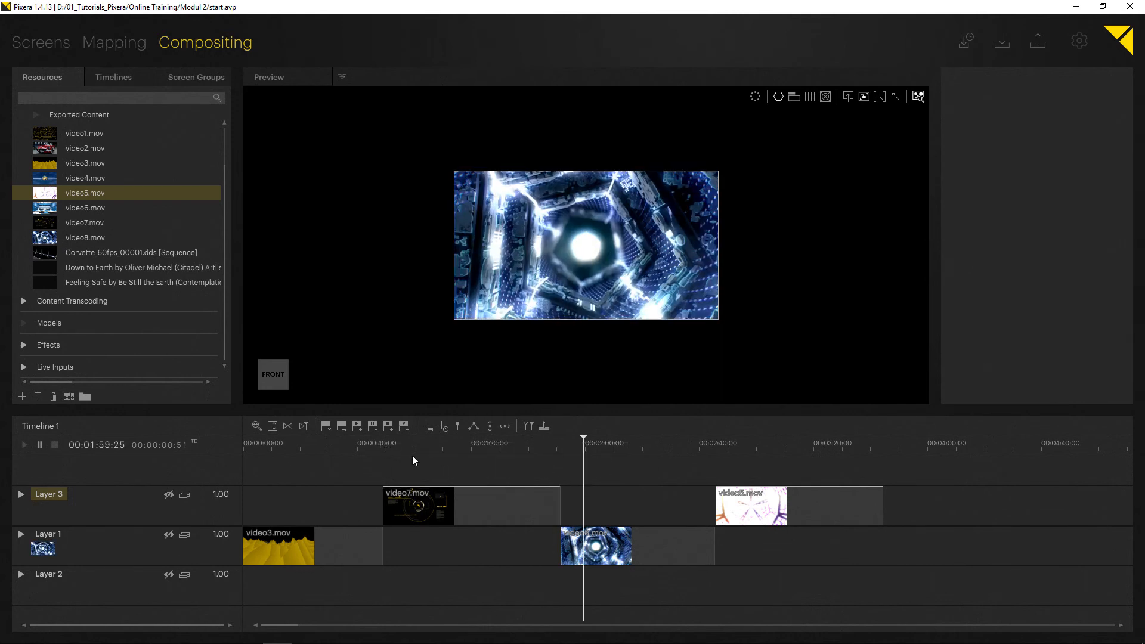
Step: Create a cue above video7.mov, set its operation to Jump and move it to about 00:00:32:51 above video3.mov
double_click(446, 467)
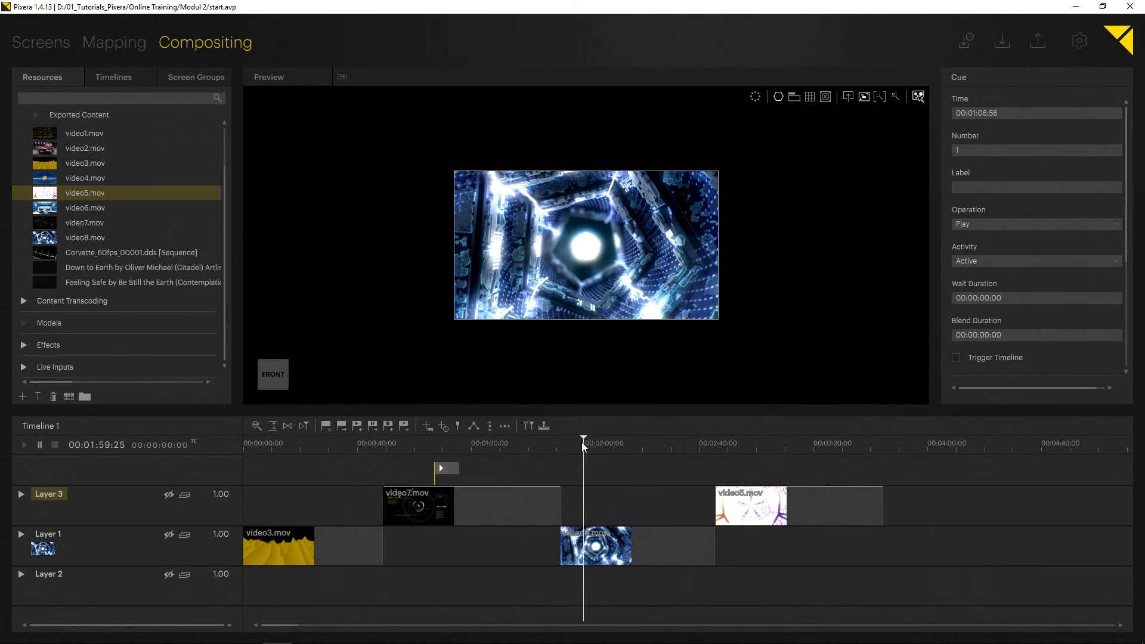
left_click_drag(581, 442, 419, 449)
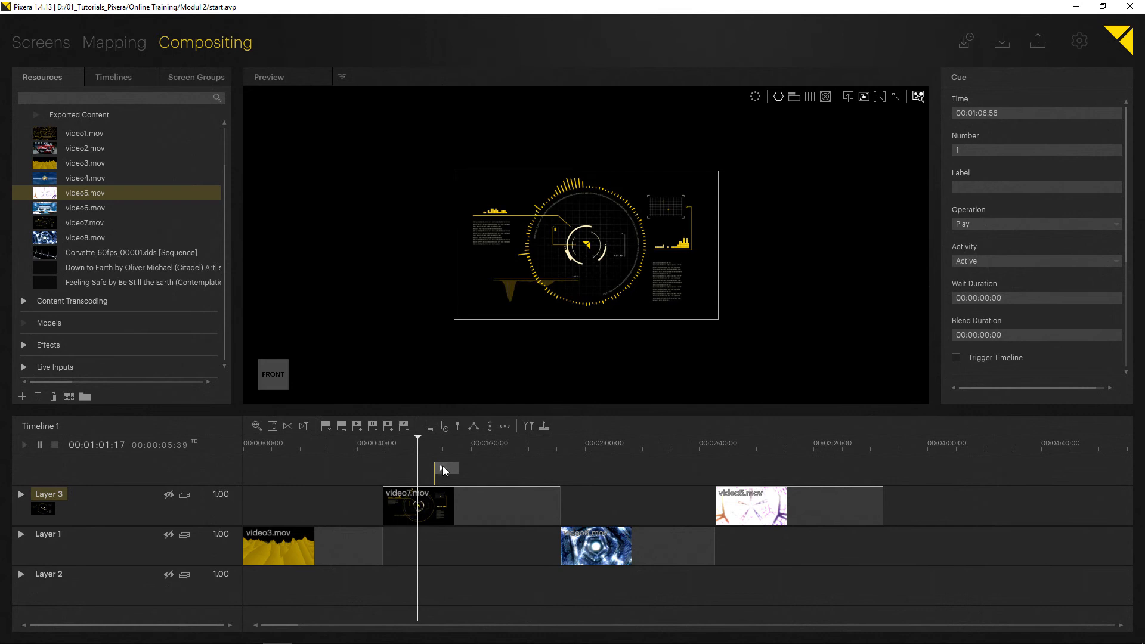
left_click(974, 220)
left_click(974, 276)
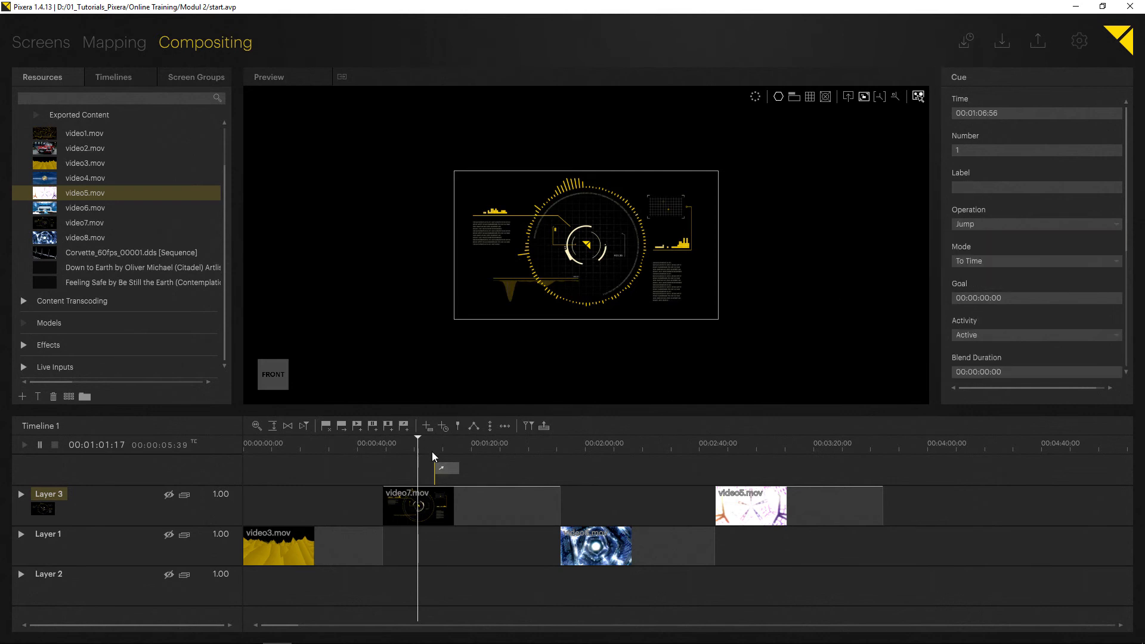
left_click_drag(451, 469, 342, 473)
Step: Set the Jump cue's mode to To Time with goal 00:02:00:00 and test it by playing from before the cue
left_click(1011, 262)
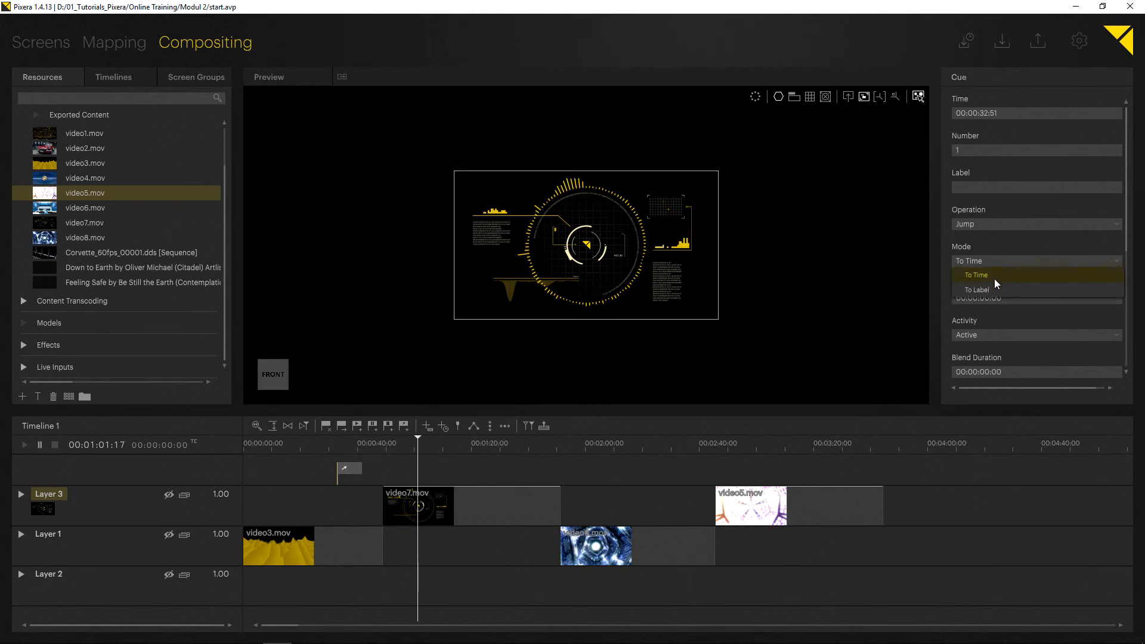
left_click(993, 276)
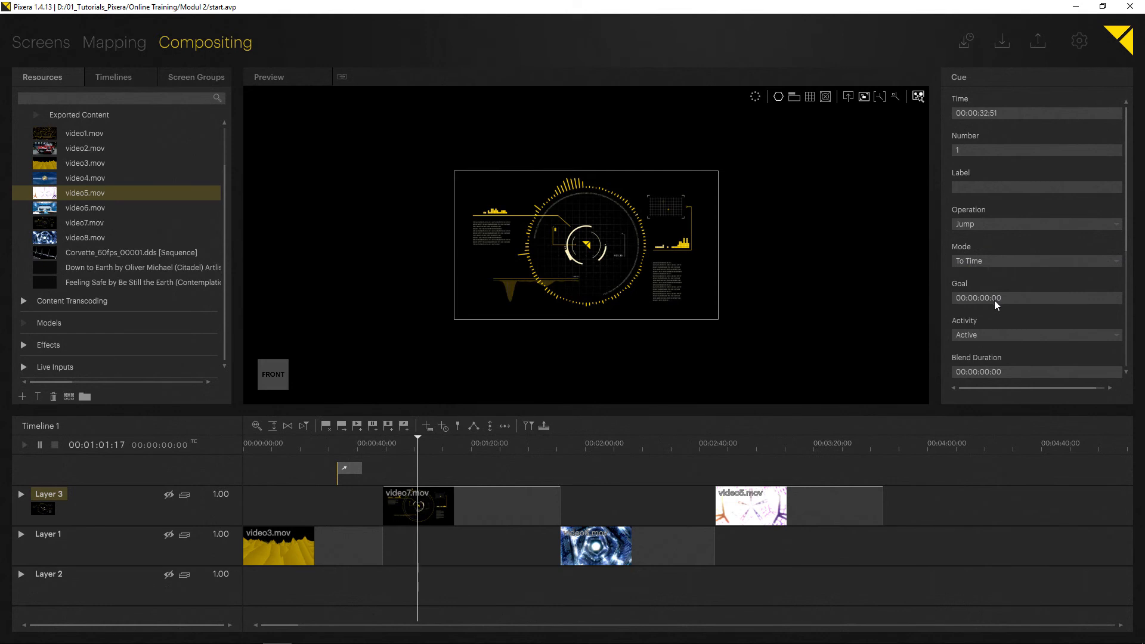
left_click(1007, 298)
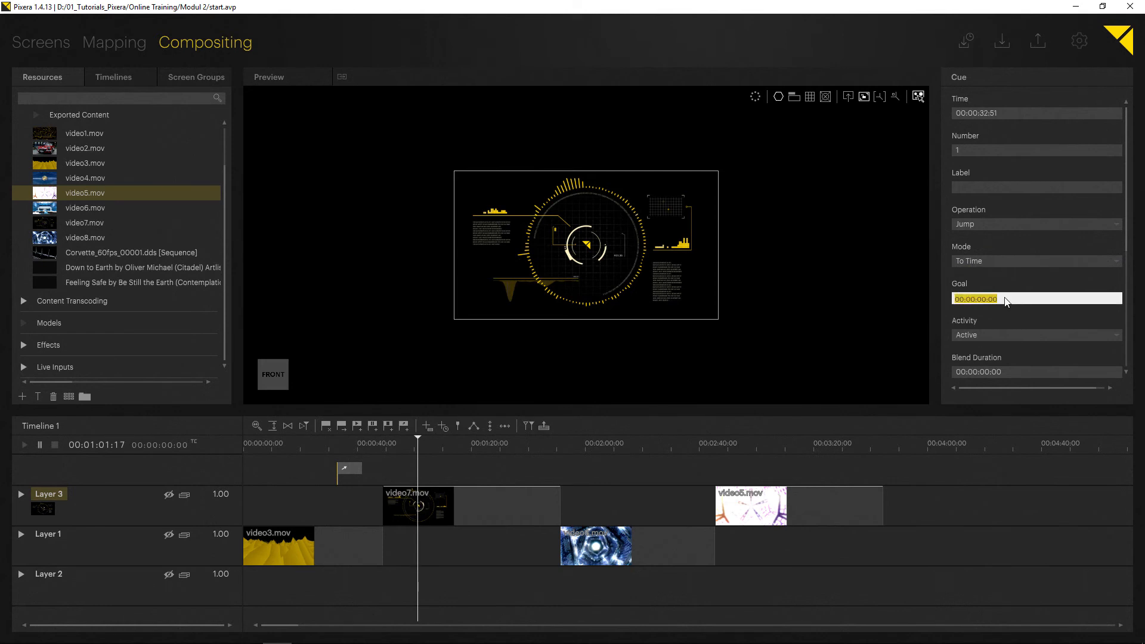
type("20000")
key("Return")
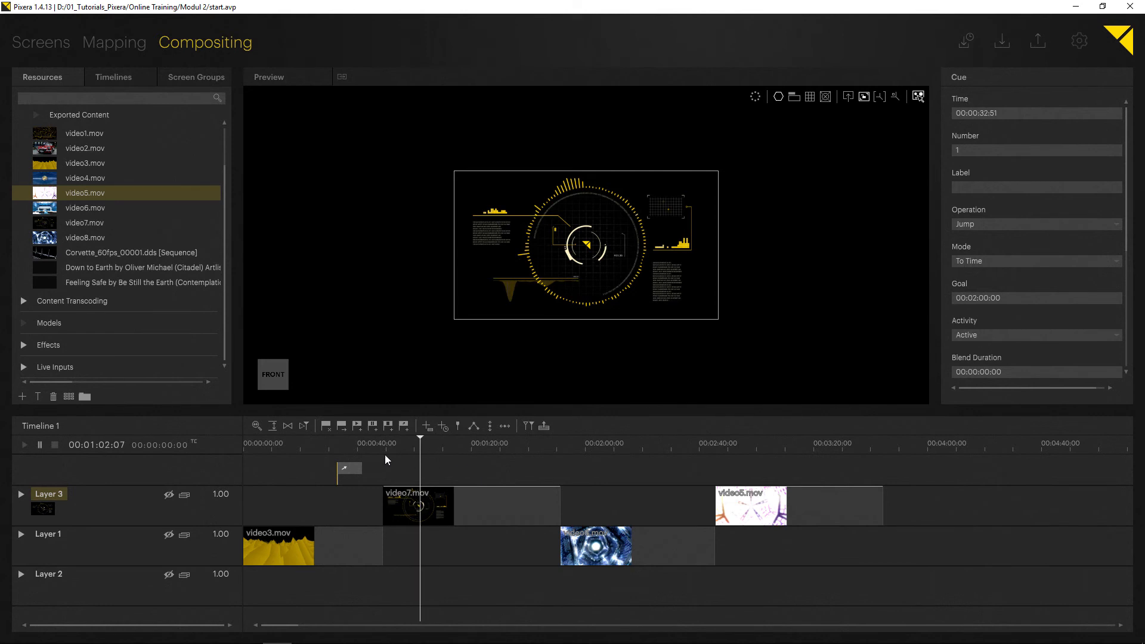
left_click(324, 449)
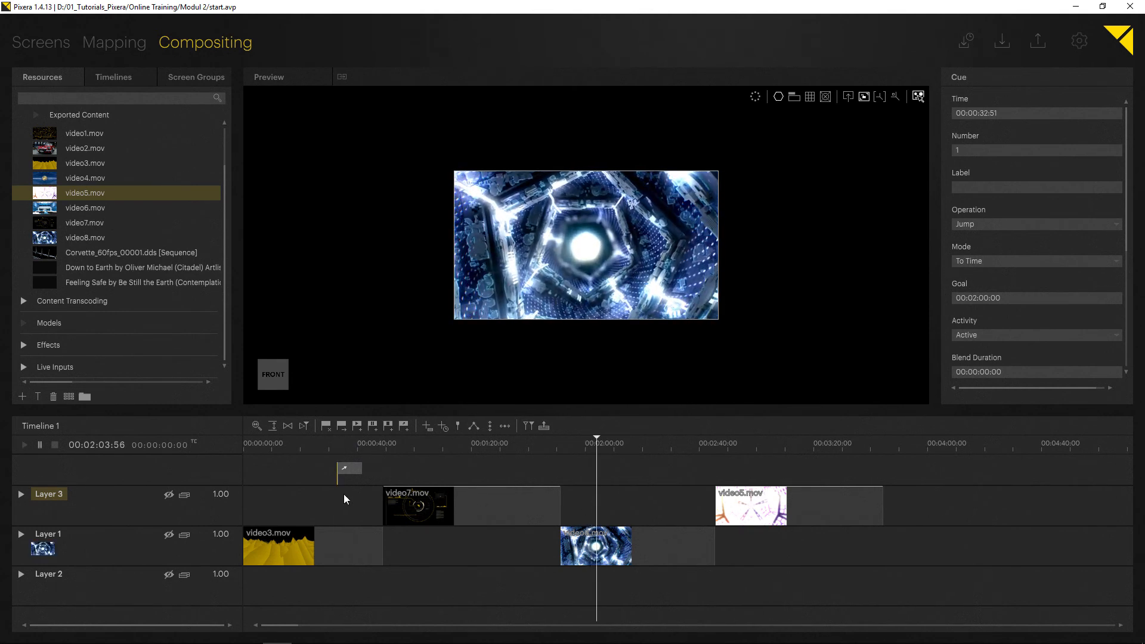
Step: Set the Jump cue's mode to To Label and add a Play cue at about 00:02:08:24
left_click(978, 261)
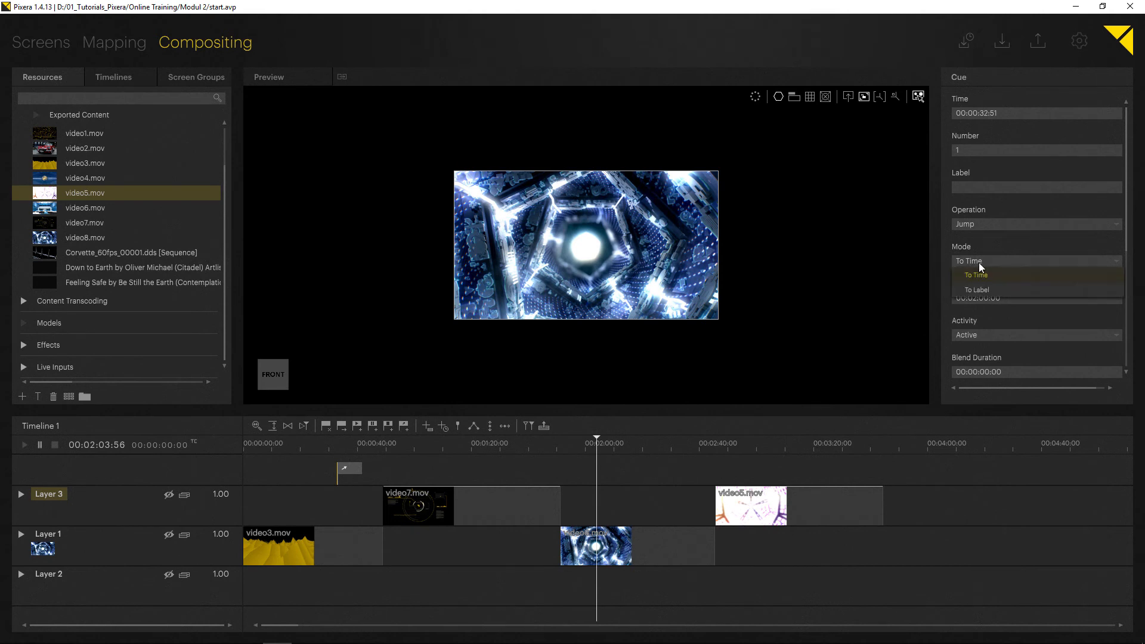
left_click(981, 291)
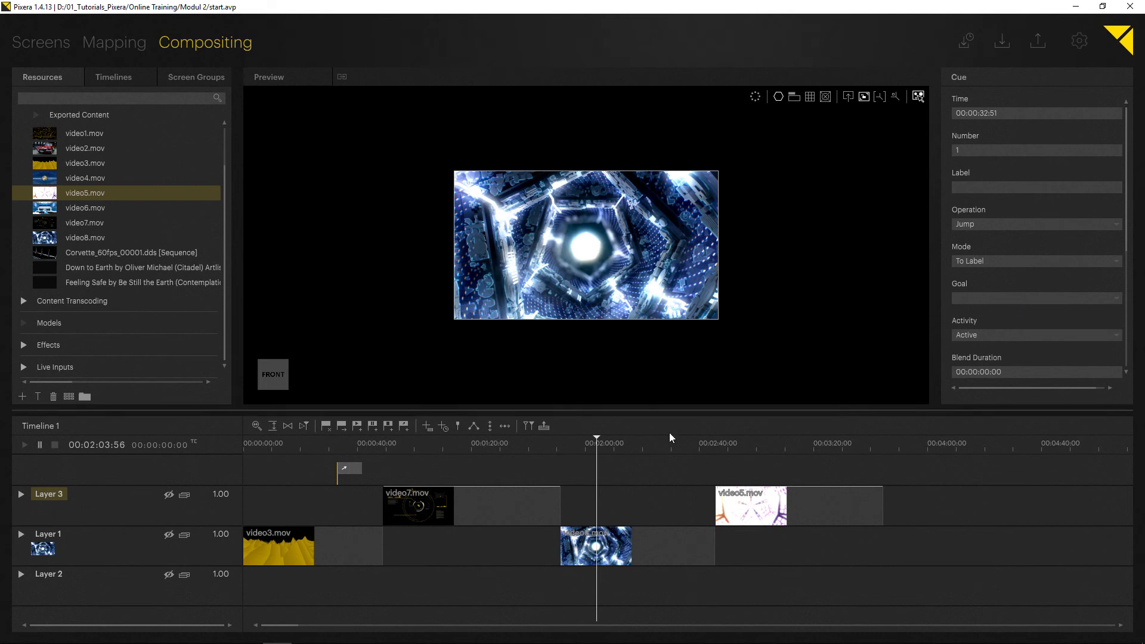
double_click(609, 471)
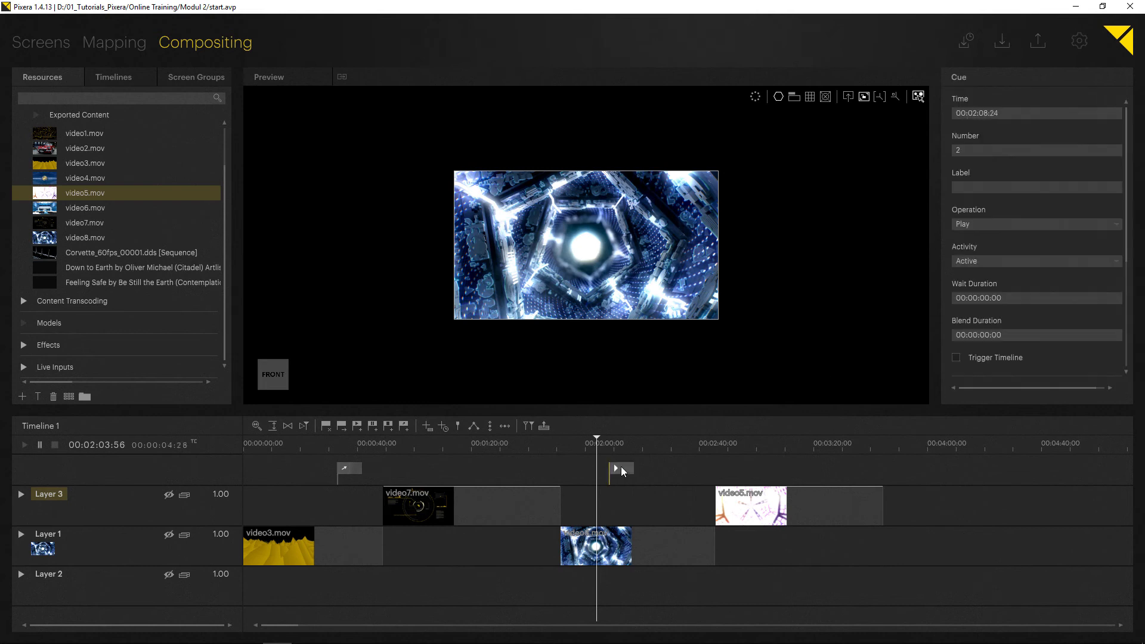
Step: Label the new Play cue "jump"
left_click(991, 188)
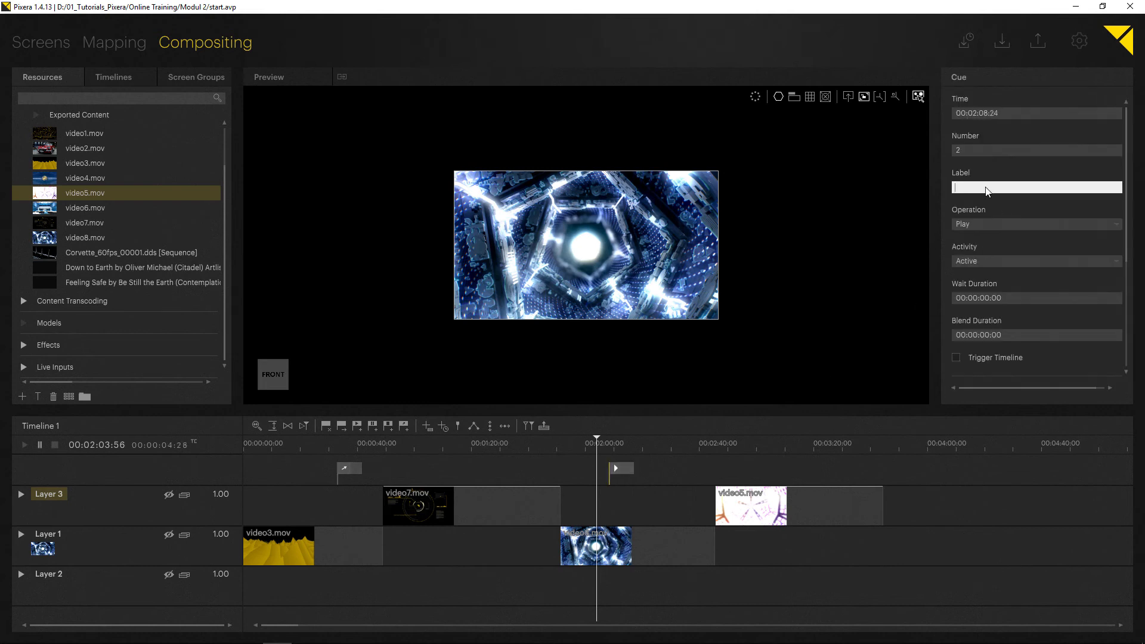
type("ju,p")
key("Return")
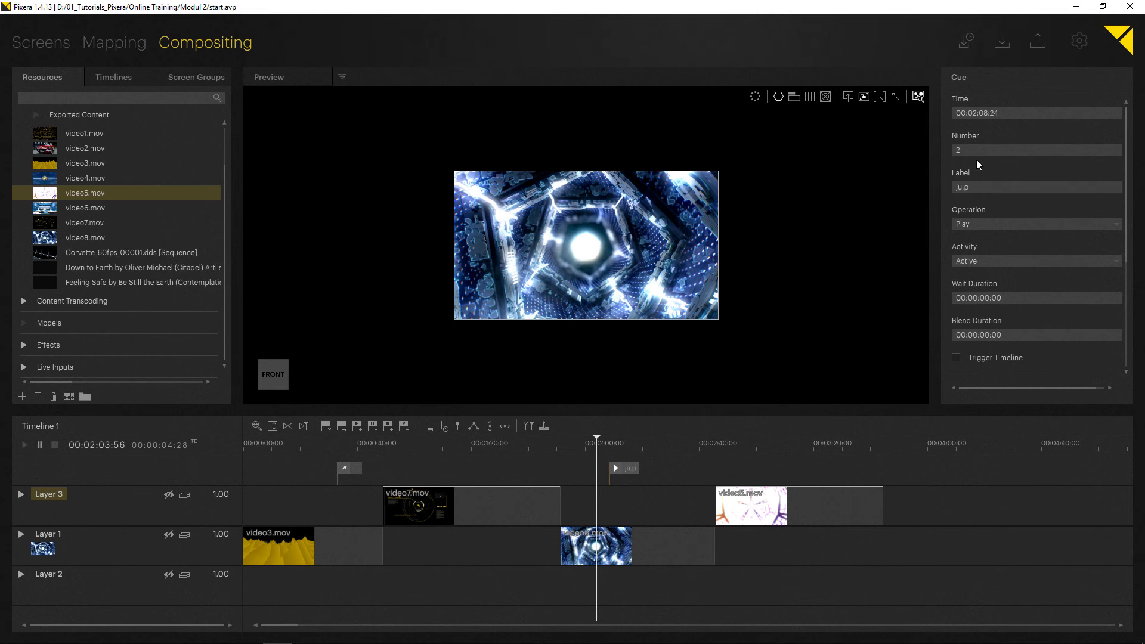
left_click(978, 188)
key("BackSpace")
key("BackSpace")
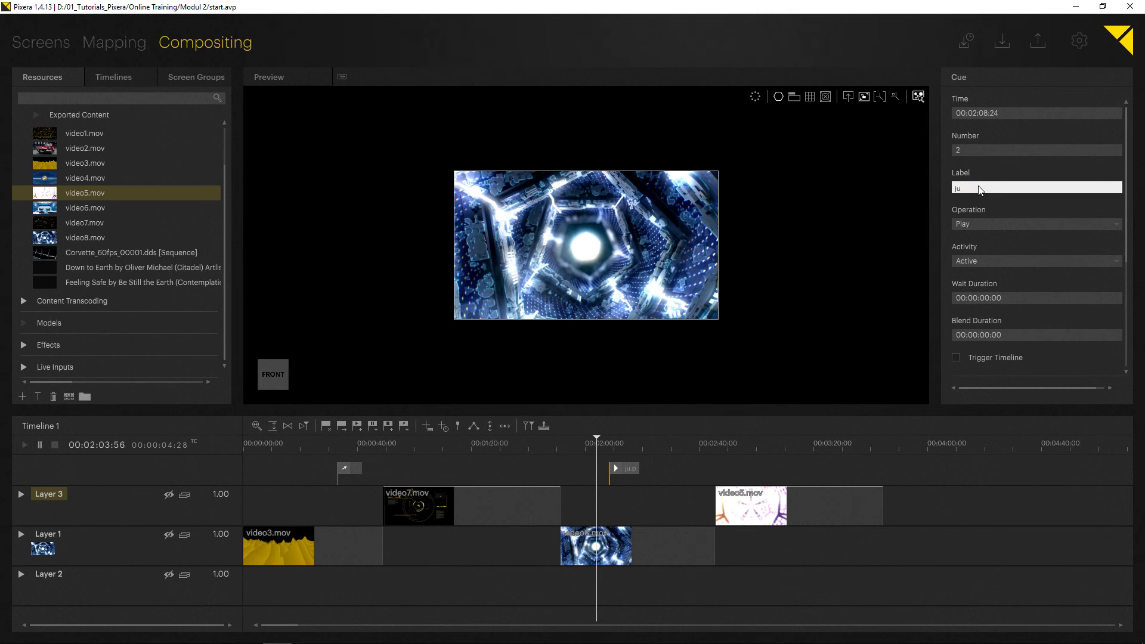
type("mp")
key("Return")
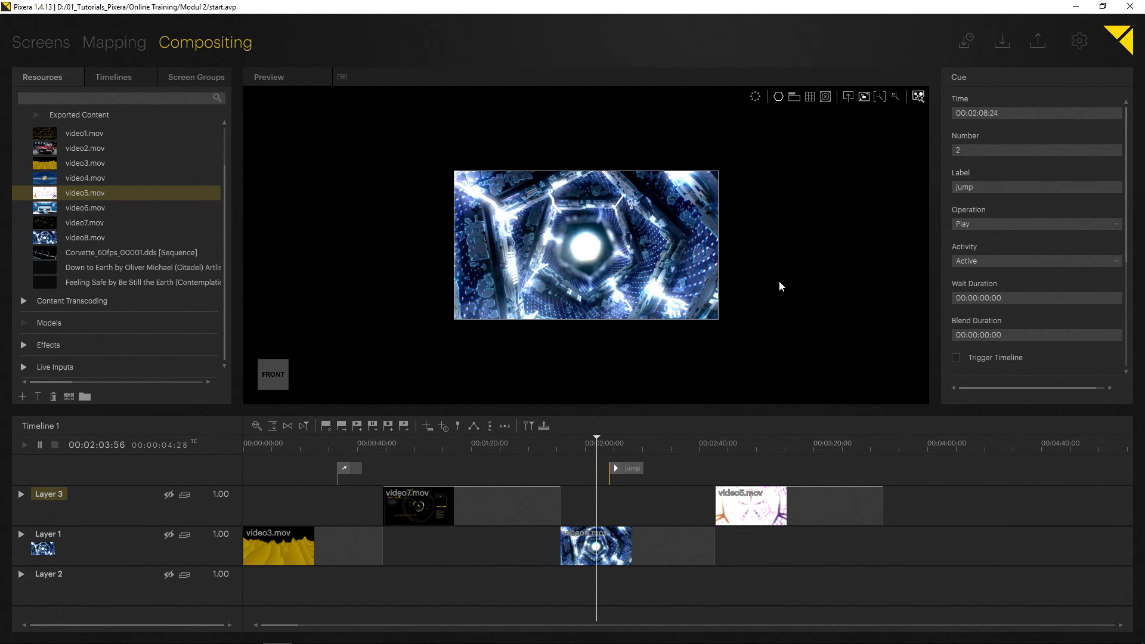
Step: Set the goal of the Jump cue above video3.mov to the label "jump"
left_click(345, 467)
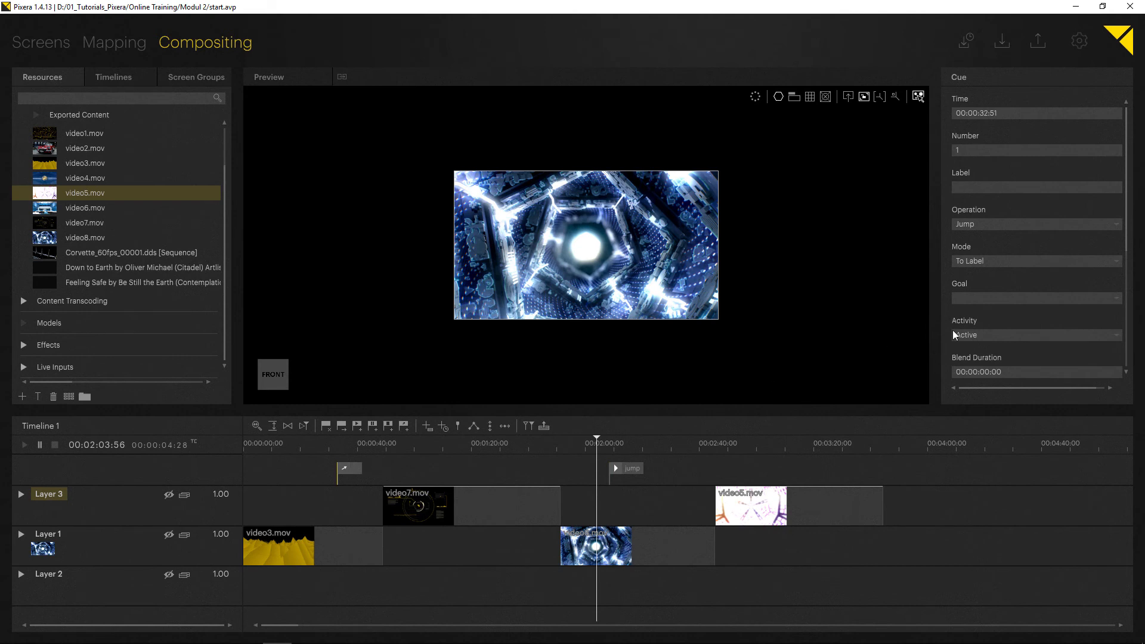
left_click(1117, 298)
left_click(1021, 311)
Step: Set the Jump cue's blend duration to 00:00:02:00 and test it by playing from before the cue
scroll(1016, 306, "down", 2)
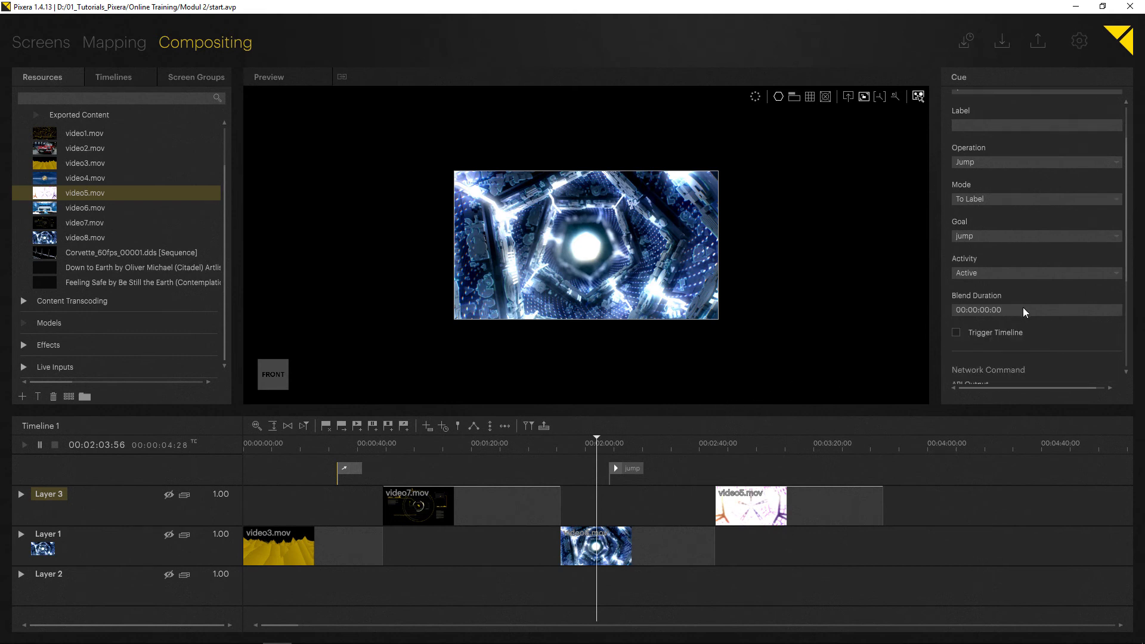
scroll(1022, 307, "up", 2)
scroll(1019, 312, "down", 1)
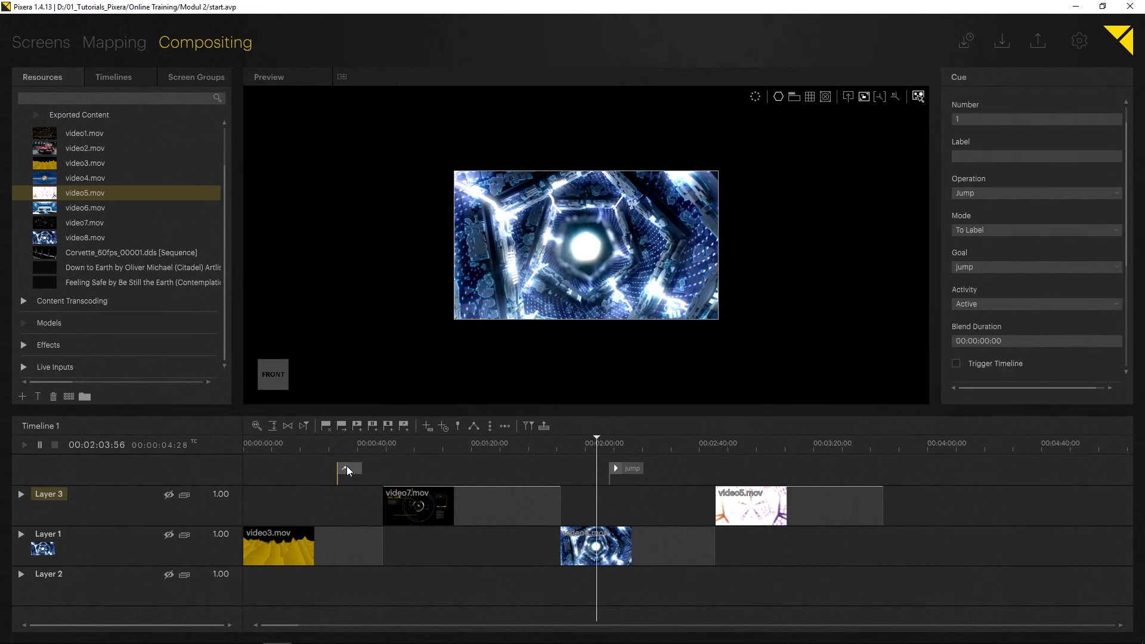
left_click(1021, 342)
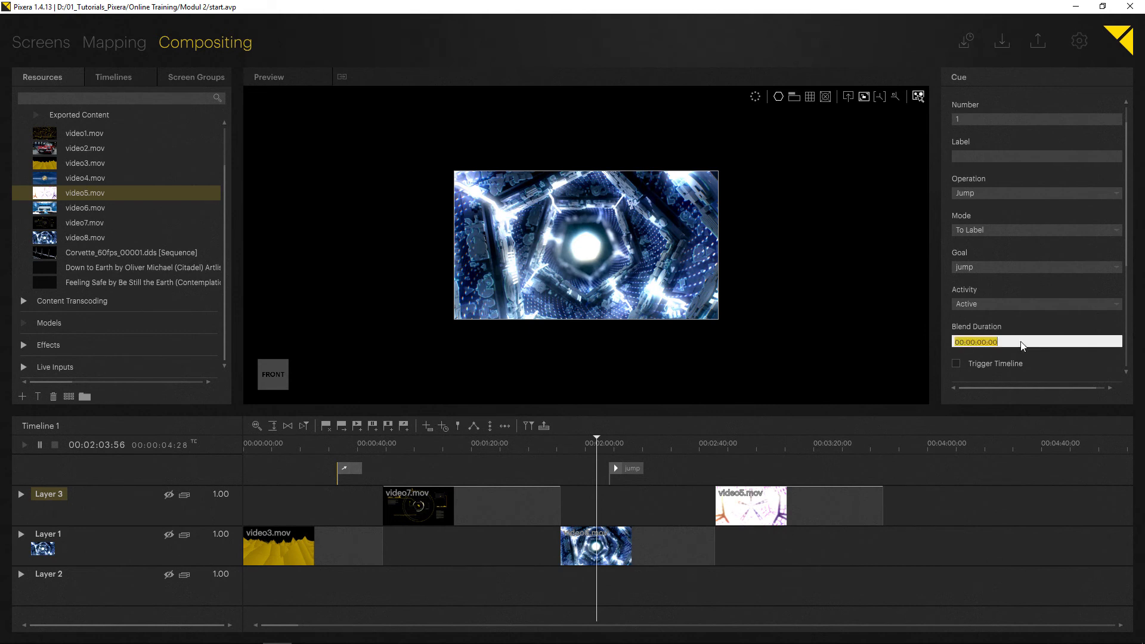
type("200")
key("Return")
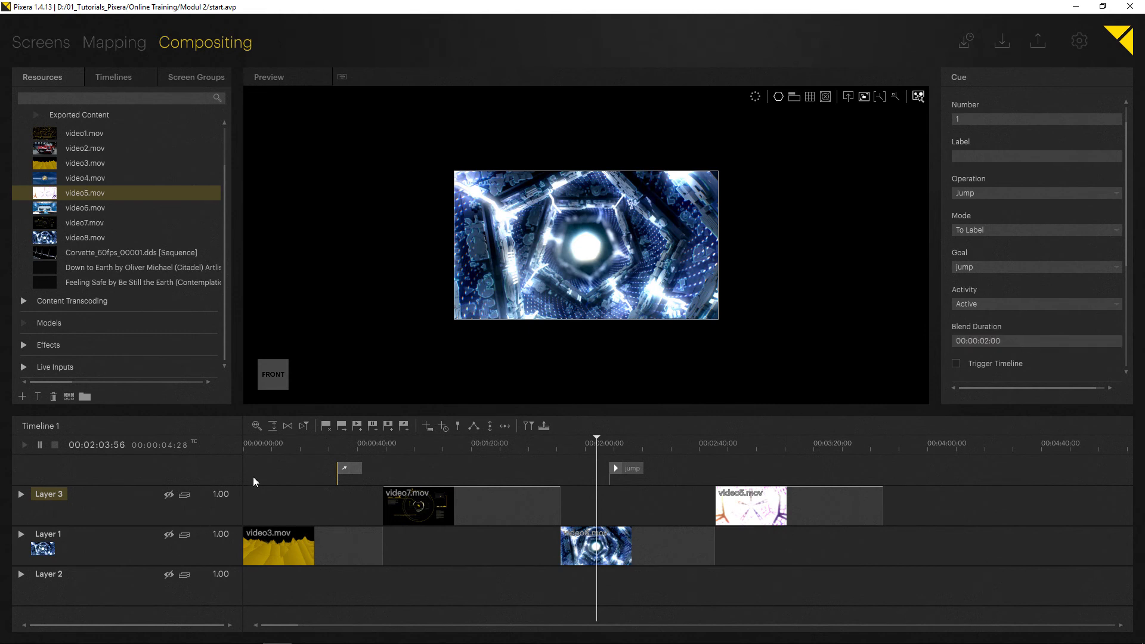
left_click(328, 449)
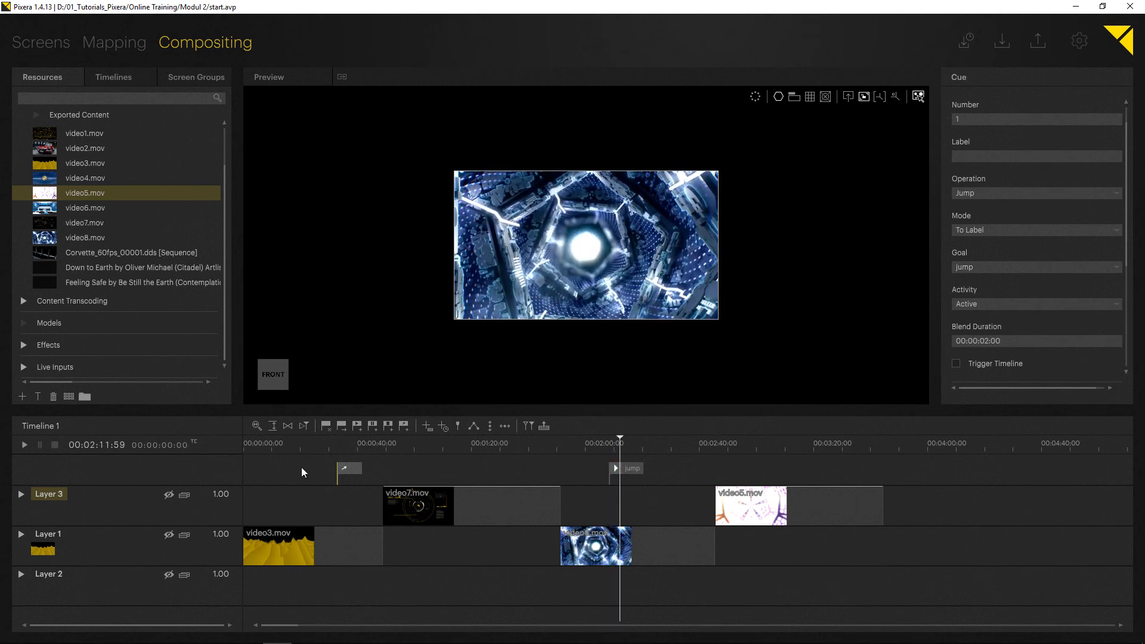
Step: Replay the timeline from just before the Jump cue to check its blend into video8.mov, and pause playback
left_click(330, 446)
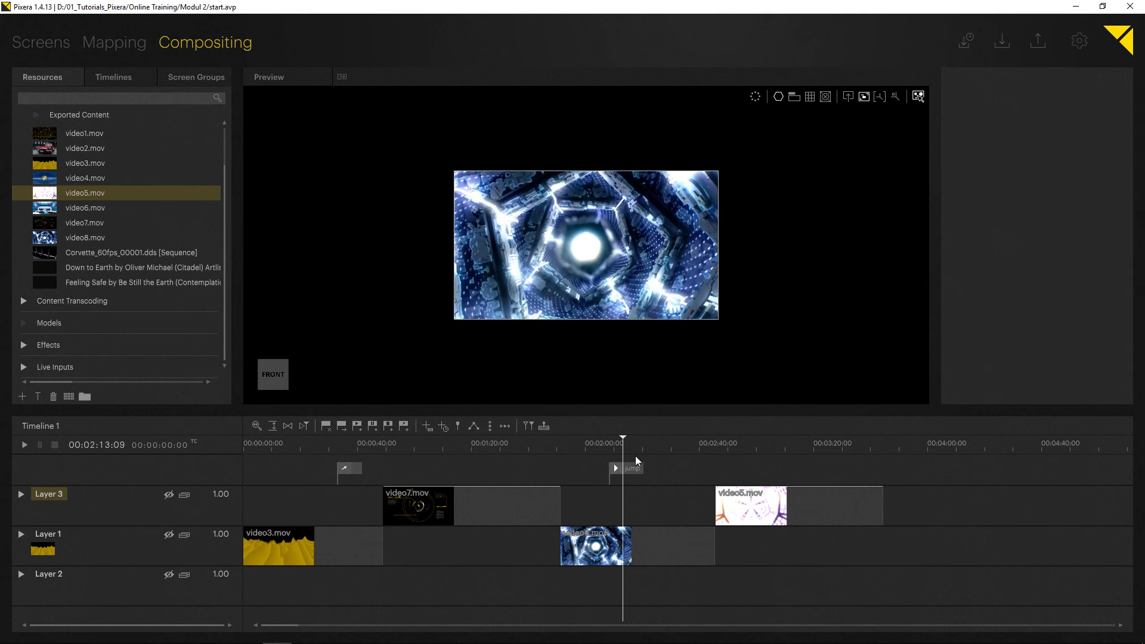
left_click(644, 455)
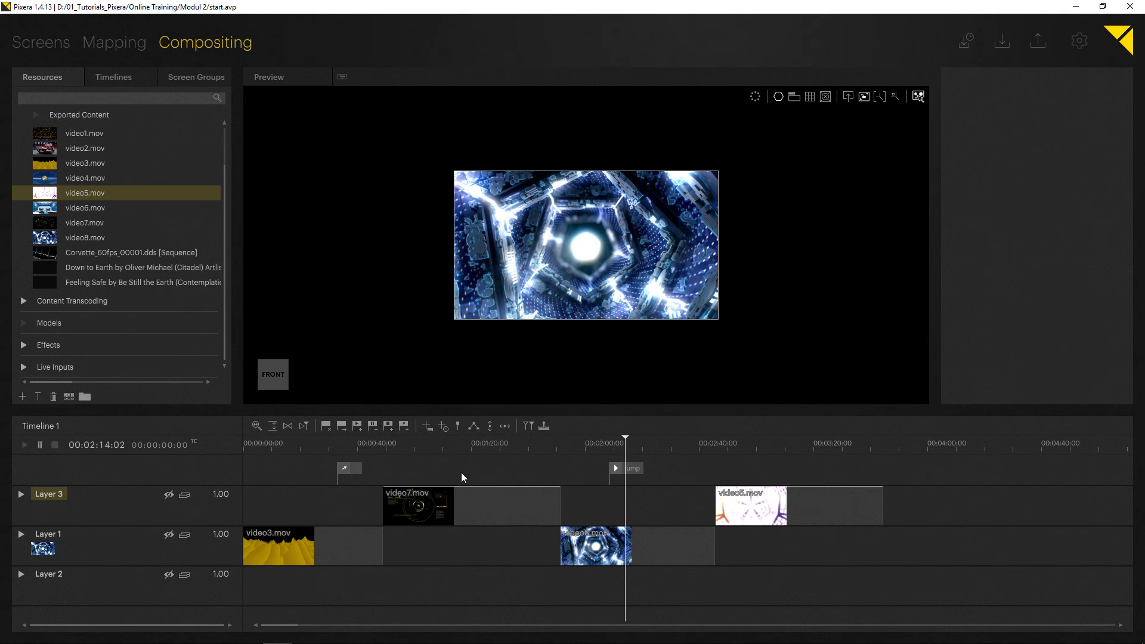
Step: Add a Play cue at about 00:01:17:11 above video7.mov and set its wait duration to 00:00:03:00
left_click_drag(473, 471, 469, 472)
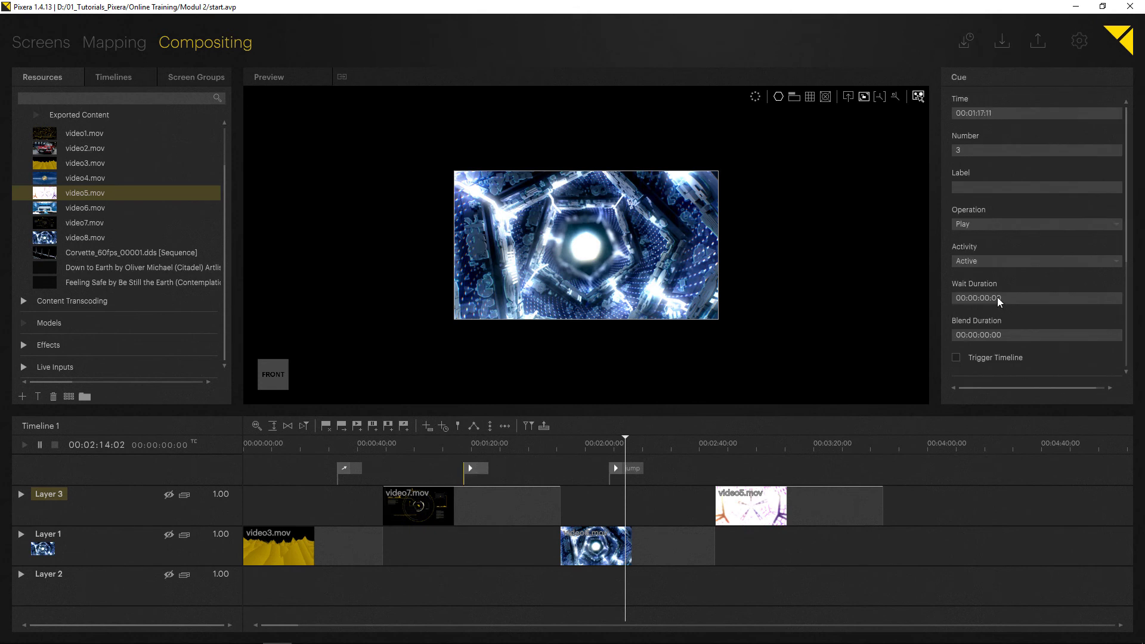
left_click(1020, 299)
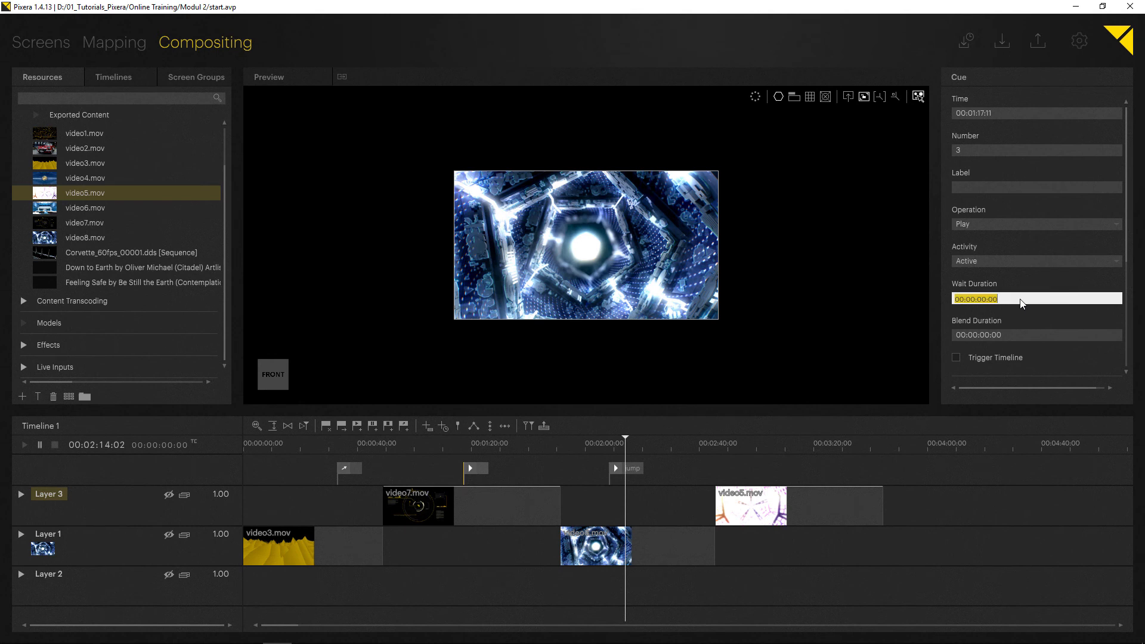
type("300")
key("Return")
Step: Test the new Play cue's wait by playing the timeline from just before it
left_click(460, 447)
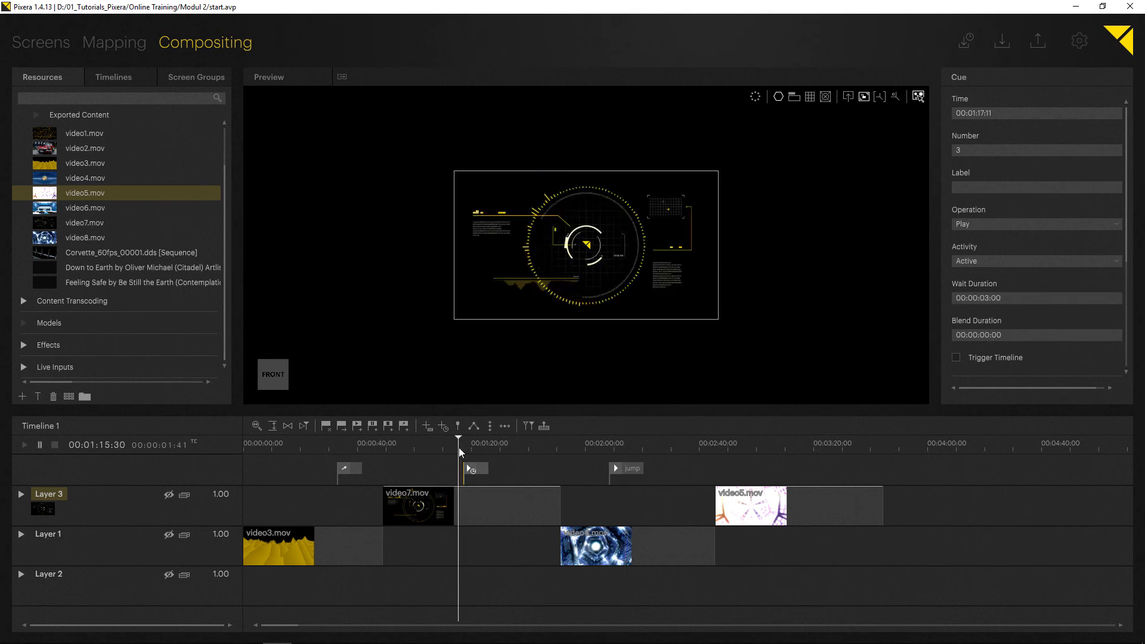
key("space")
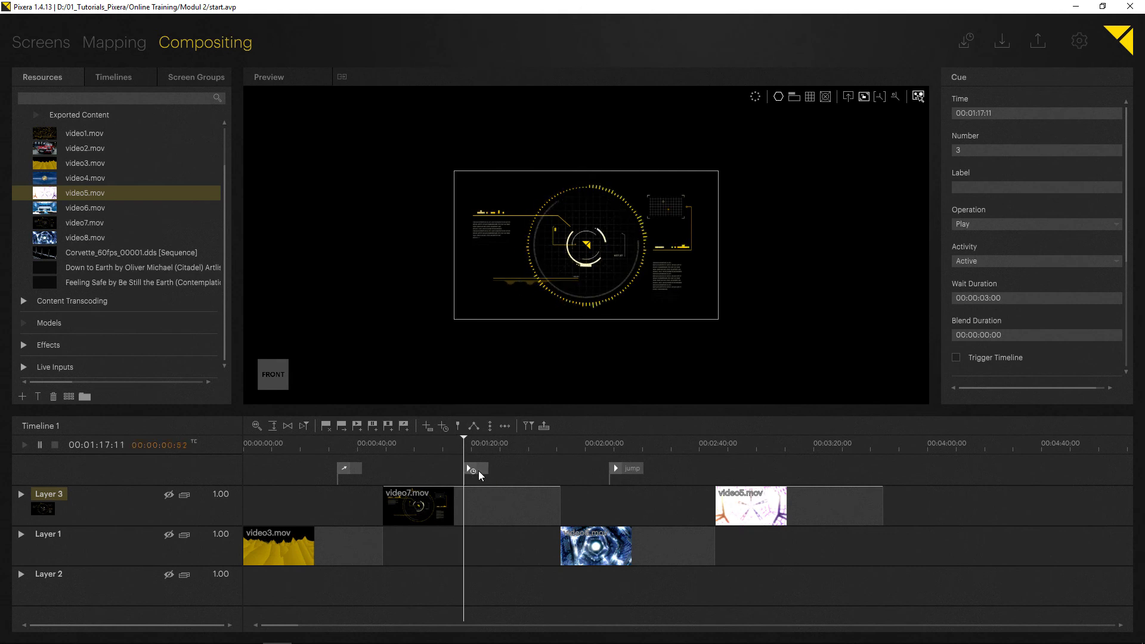
left_click(455, 445)
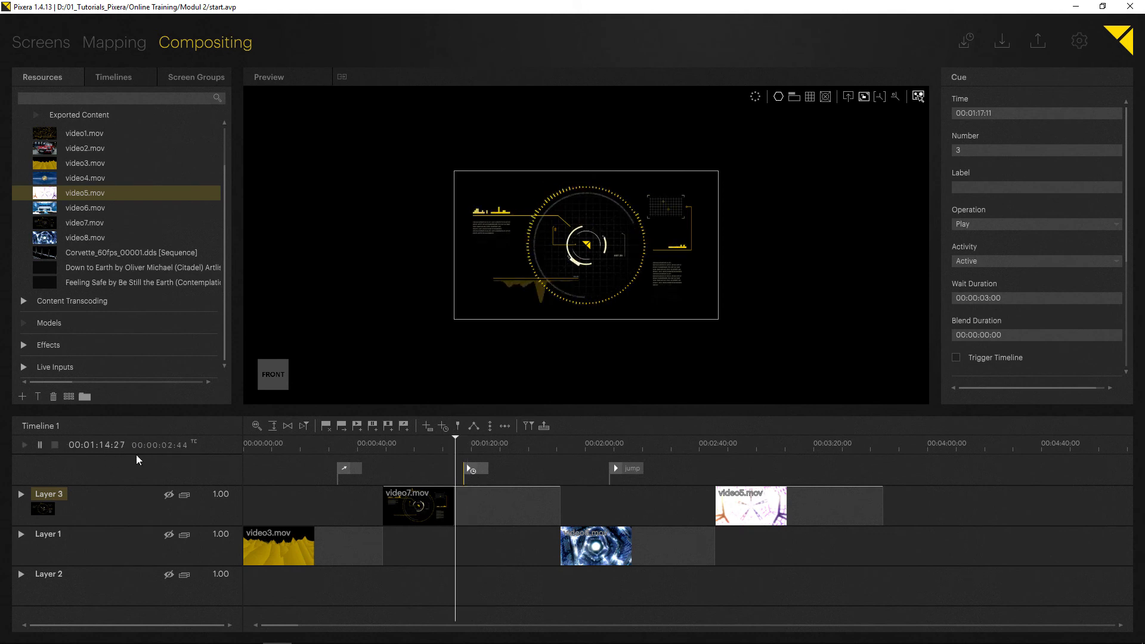
Step: Play through the Jump cue and the waiting Play cue again, and review the Play cue's remaining properties
left_click(325, 444)
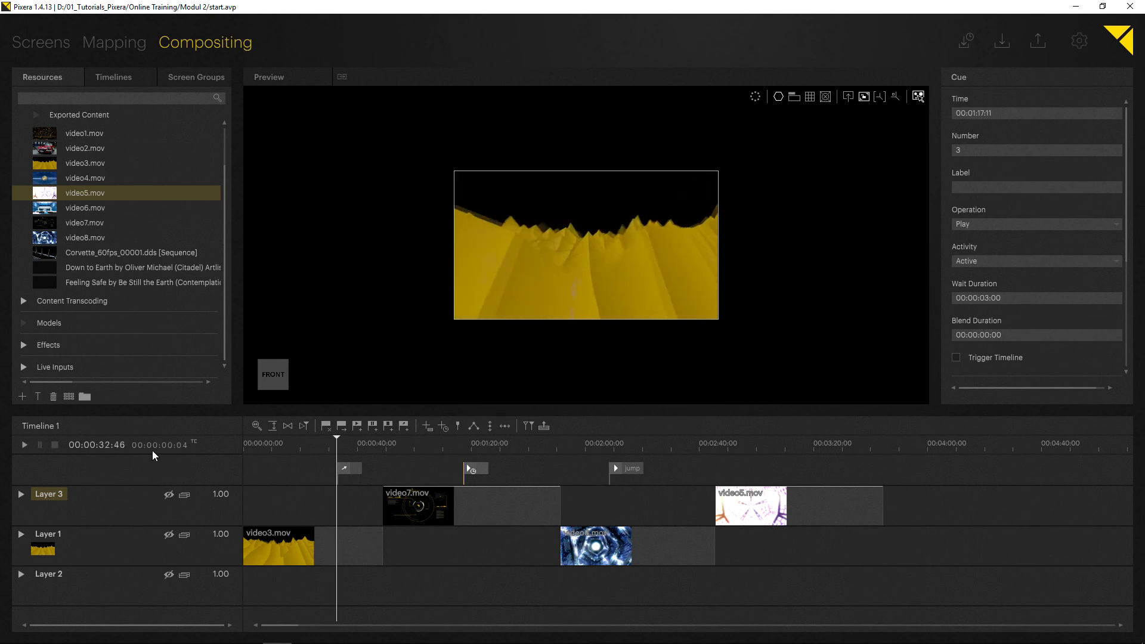
left_click(442, 445)
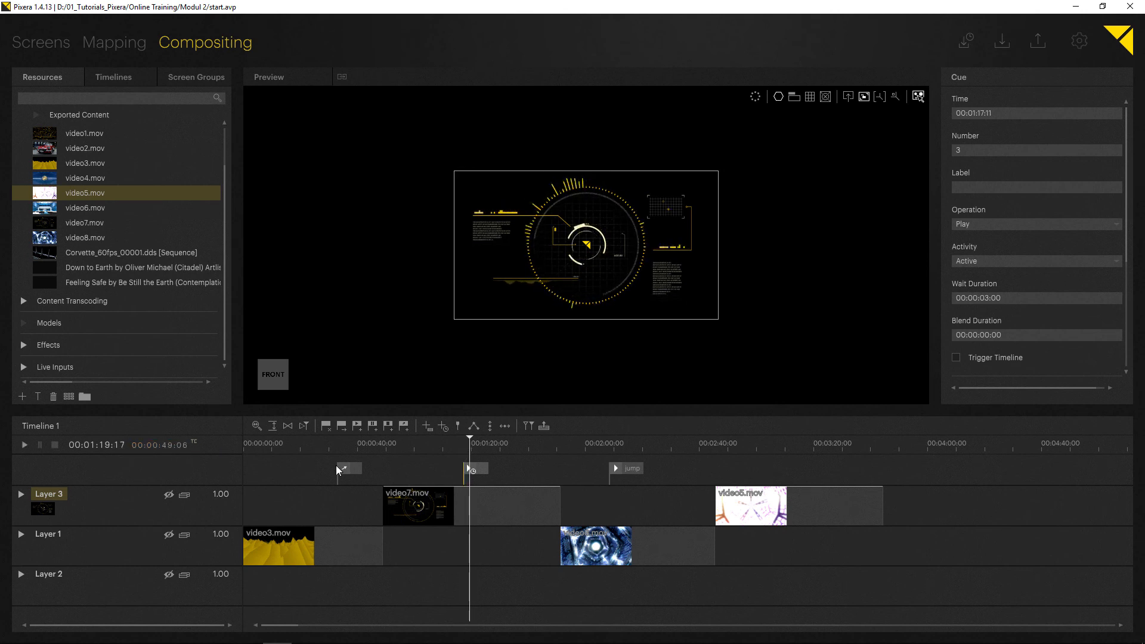
scroll(1019, 234, "down", 3)
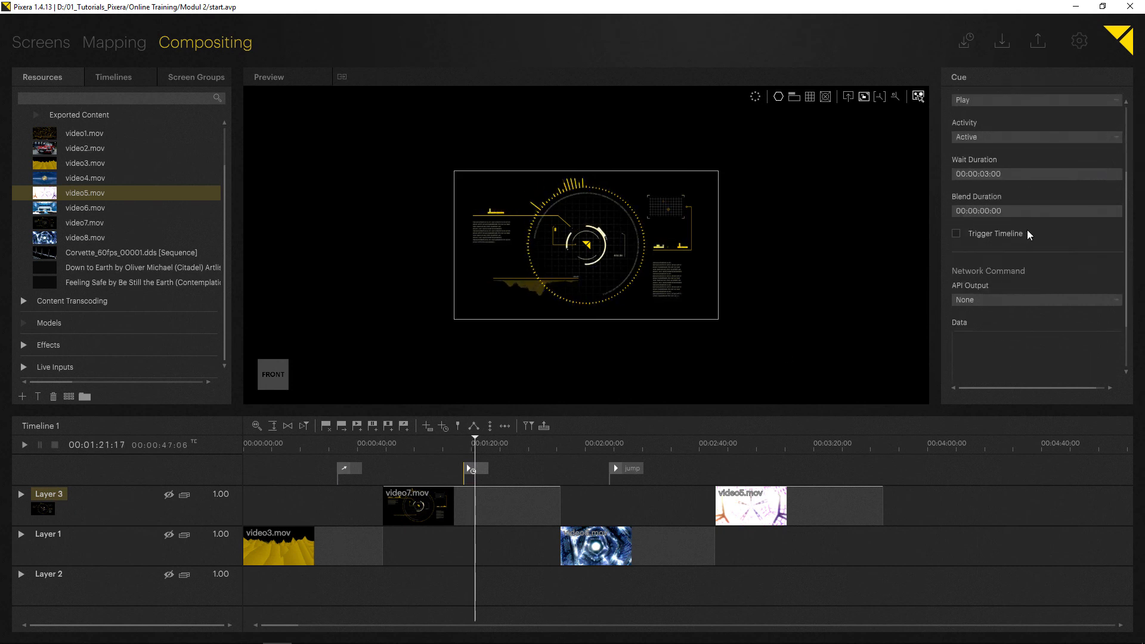
scroll(1027, 230, "up", 3)
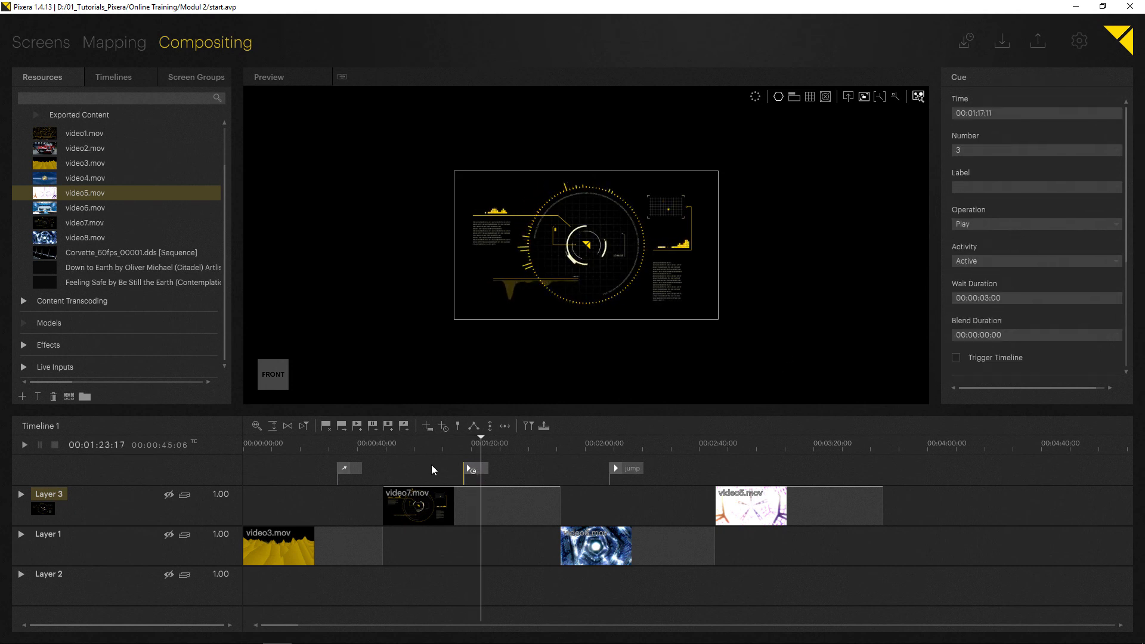
Step: Add a Stop cue at about 00:01:37:28 and play the timeline through it
left_click(519, 448)
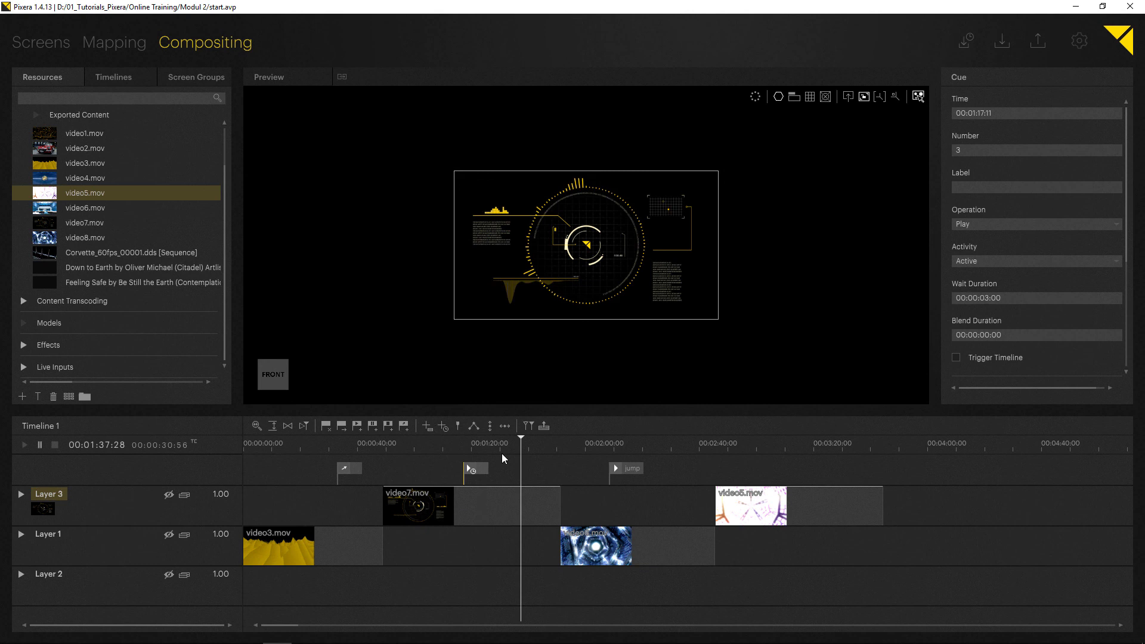
left_click(389, 425)
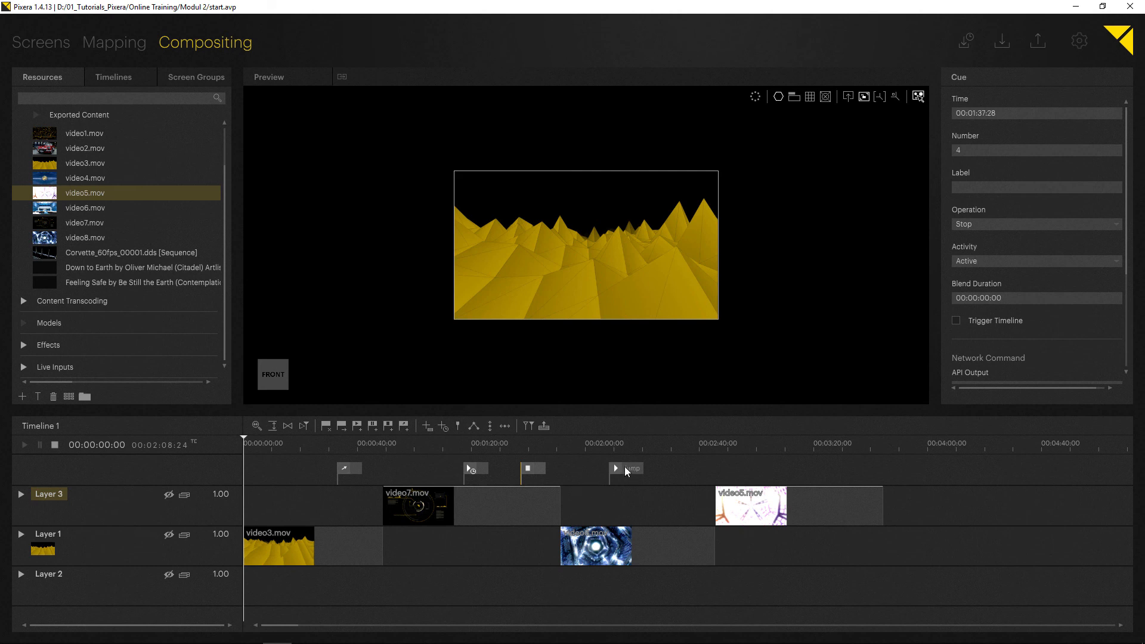
Step: Examine the Jump cue's Network Command settings, including the API Output choices and the script editor, leaving them unchanged
left_click(350, 470)
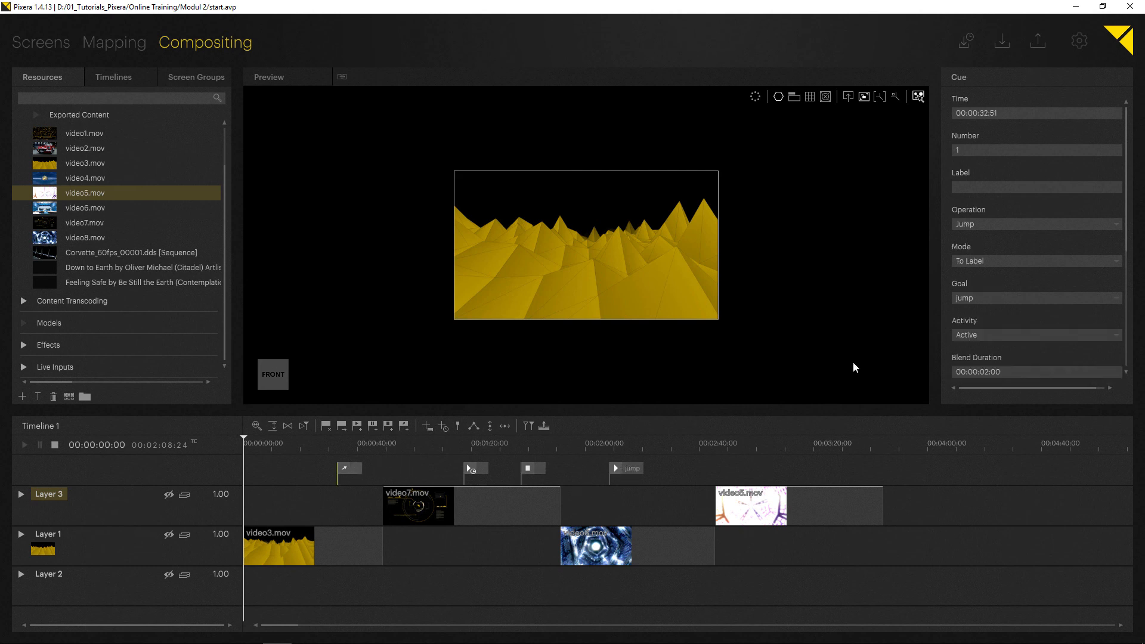
scroll(1022, 287, "down", 3)
scroll(1024, 291, "down", 3)
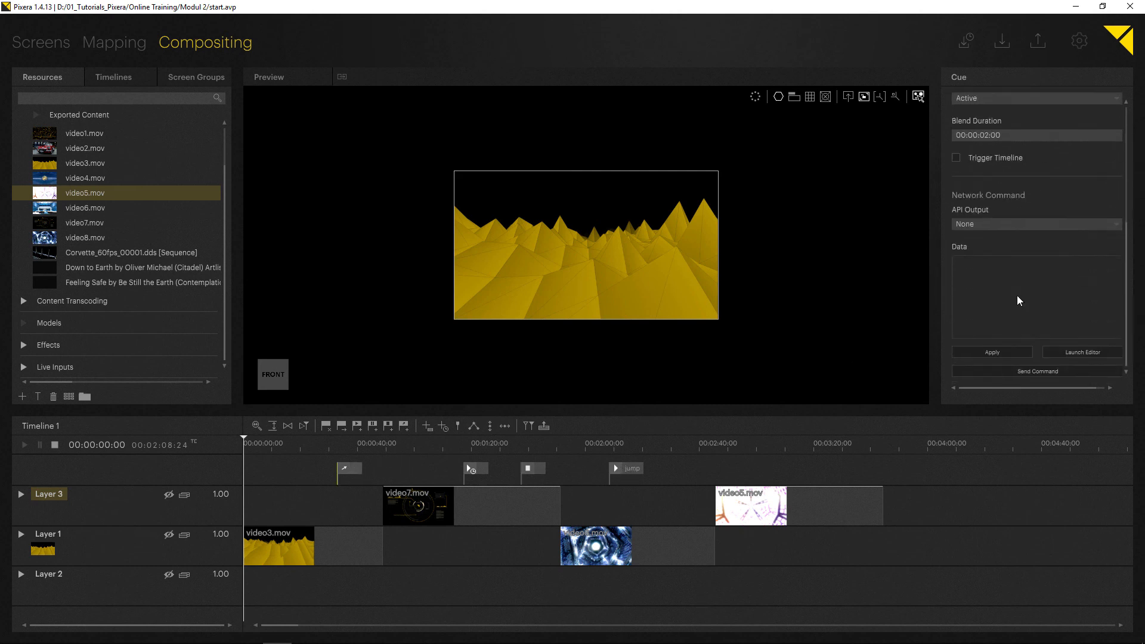
left_click(999, 224)
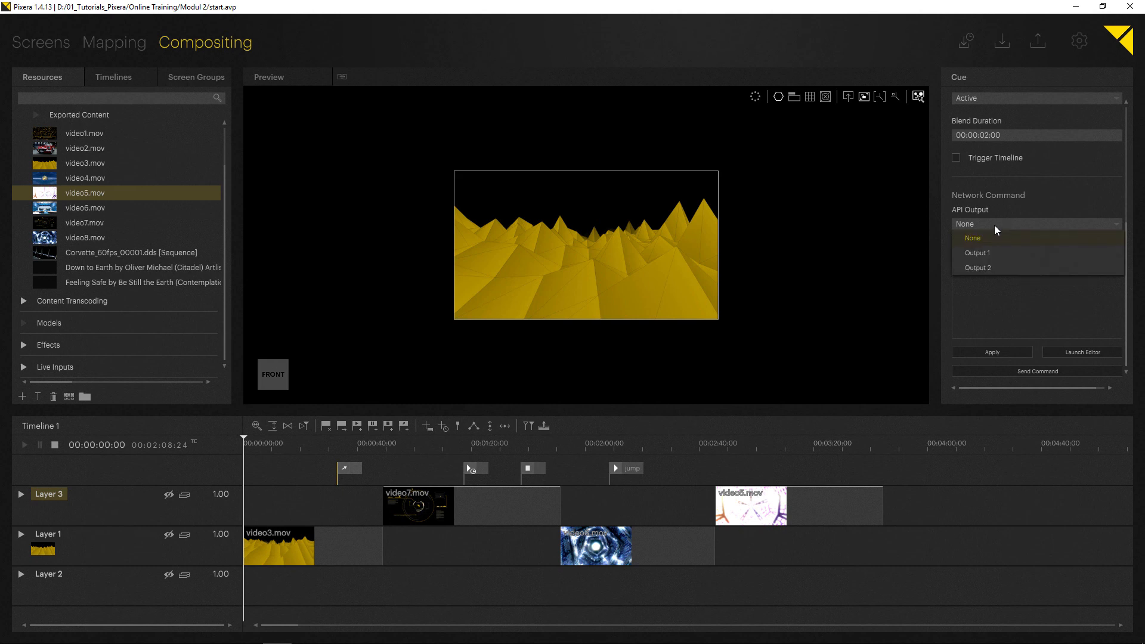
left_click(994, 223)
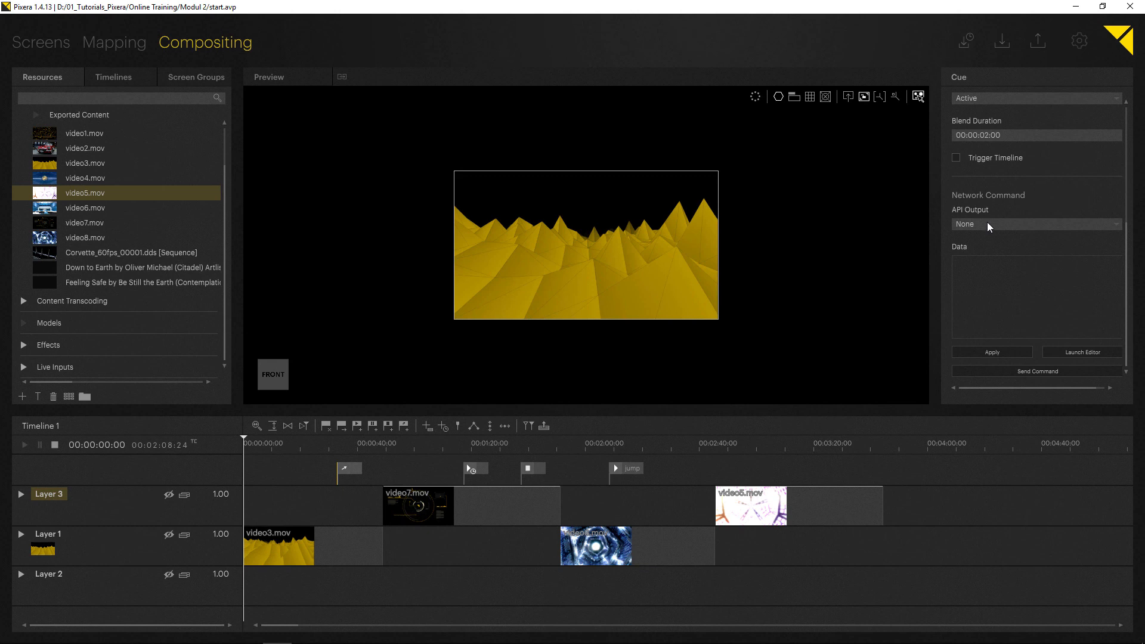
left_click(987, 225)
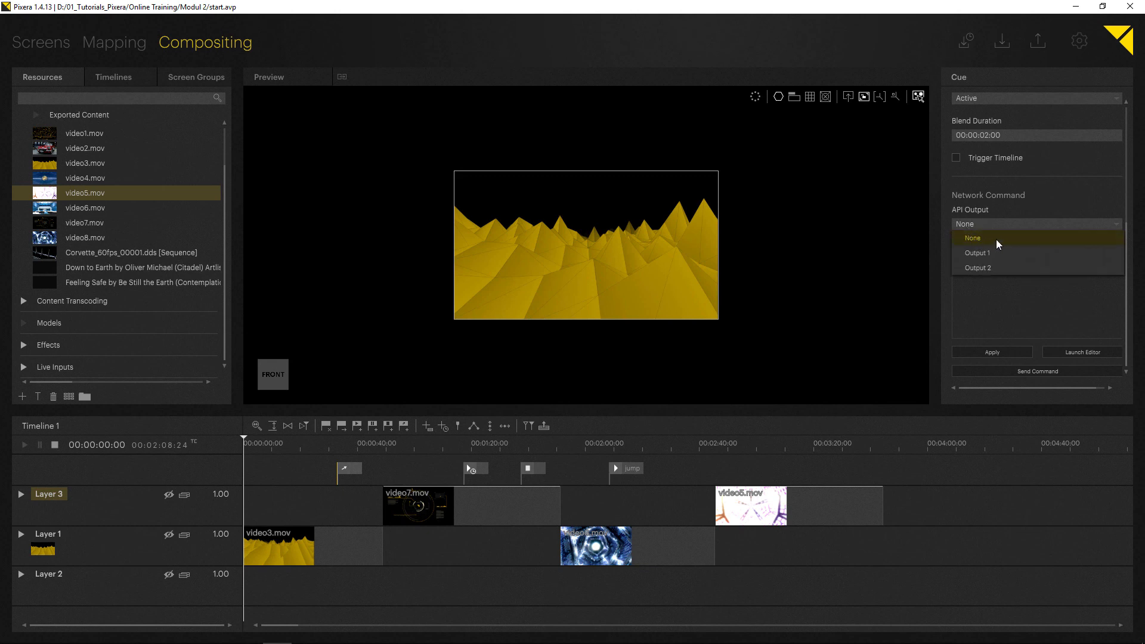
left_click(994, 285)
left_click(1063, 351)
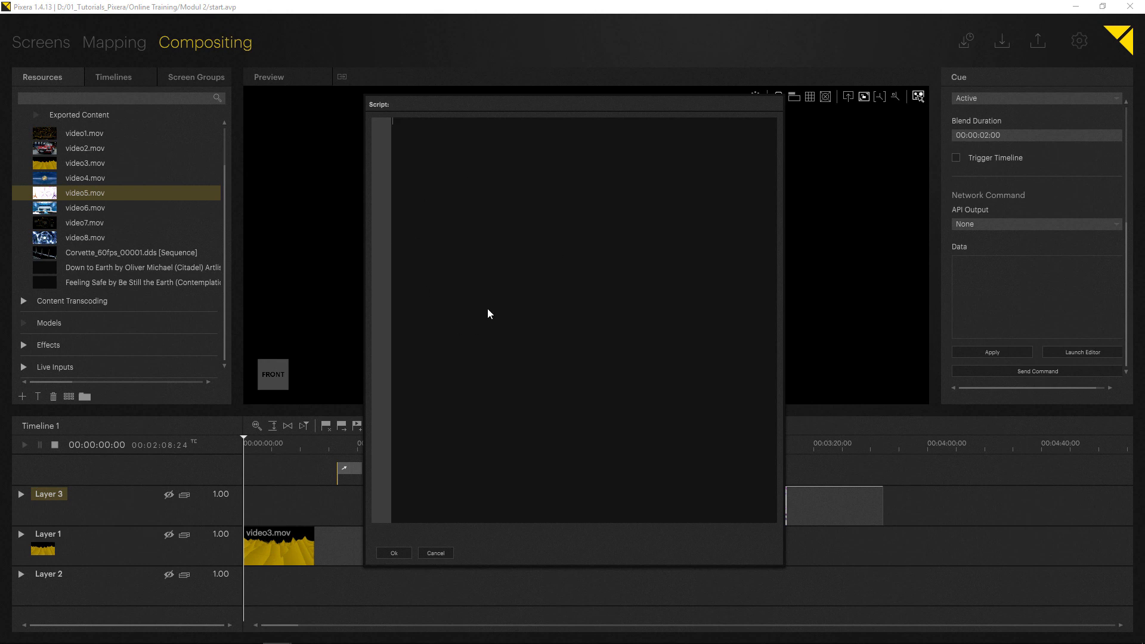
left_click(435, 553)
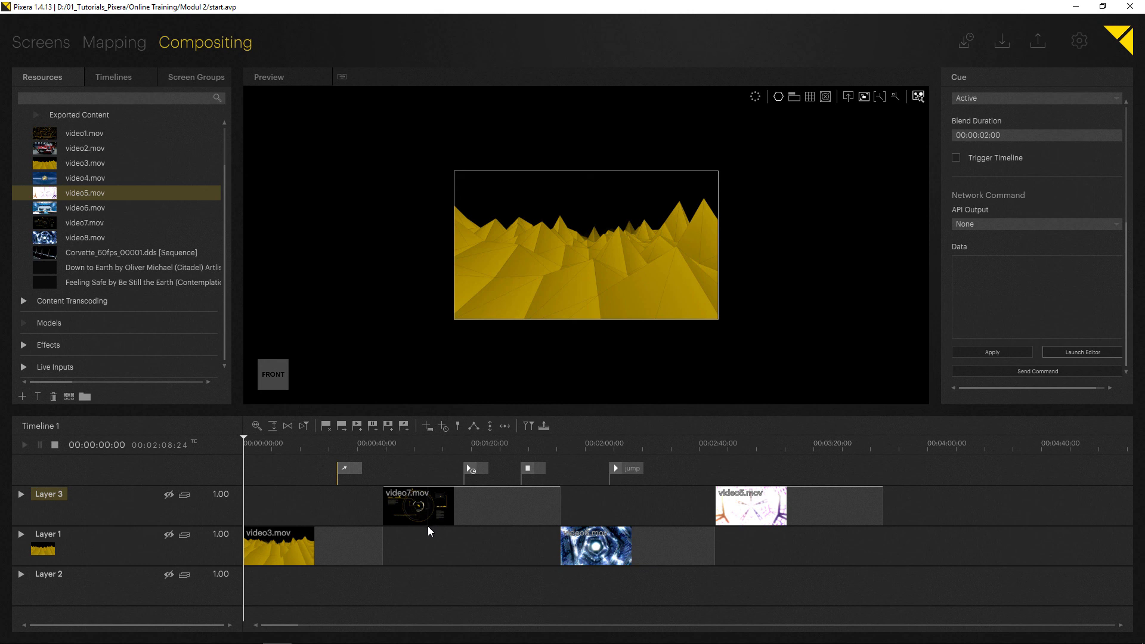
Step: Delete the waiting Play cue above video7.mov and change the operation of the cue labeled "jump" to Pause
left_click(472, 471)
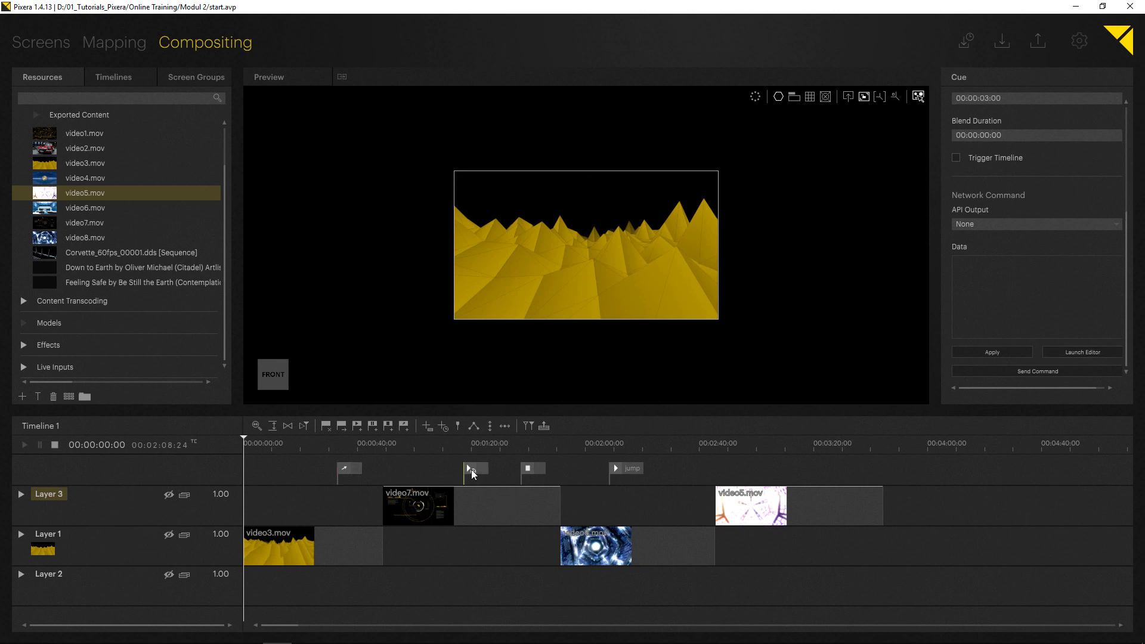
left_click(615, 466)
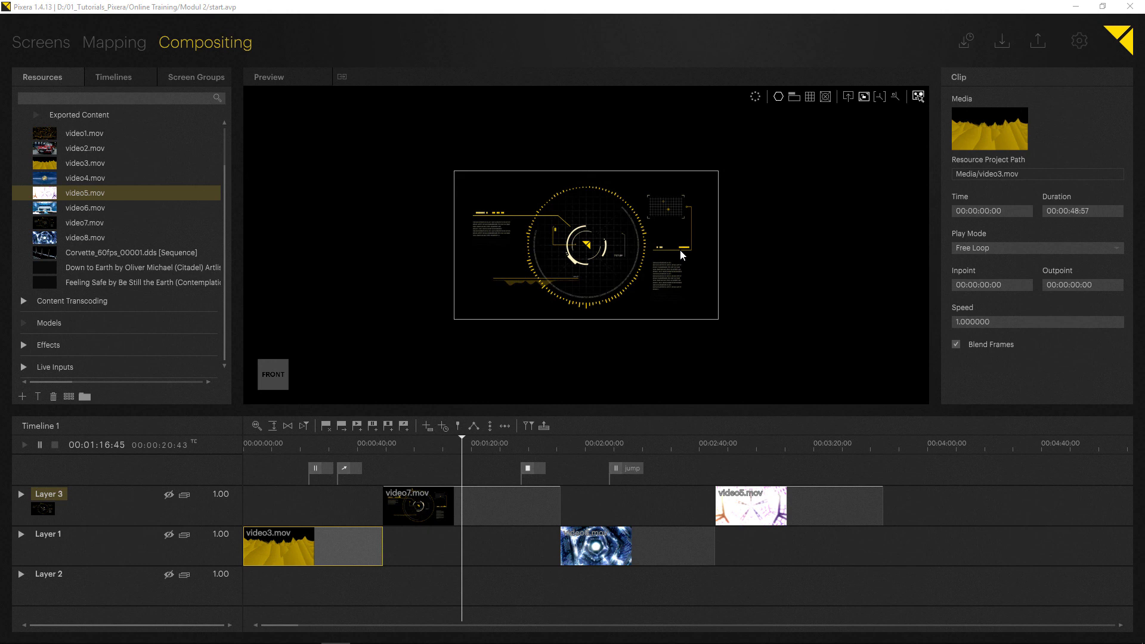
Step: Play from near the timeline start through the Pause cue at 00:00:23:00 and the Jump cue, and inspect the video8.mov clip
left_click(267, 445)
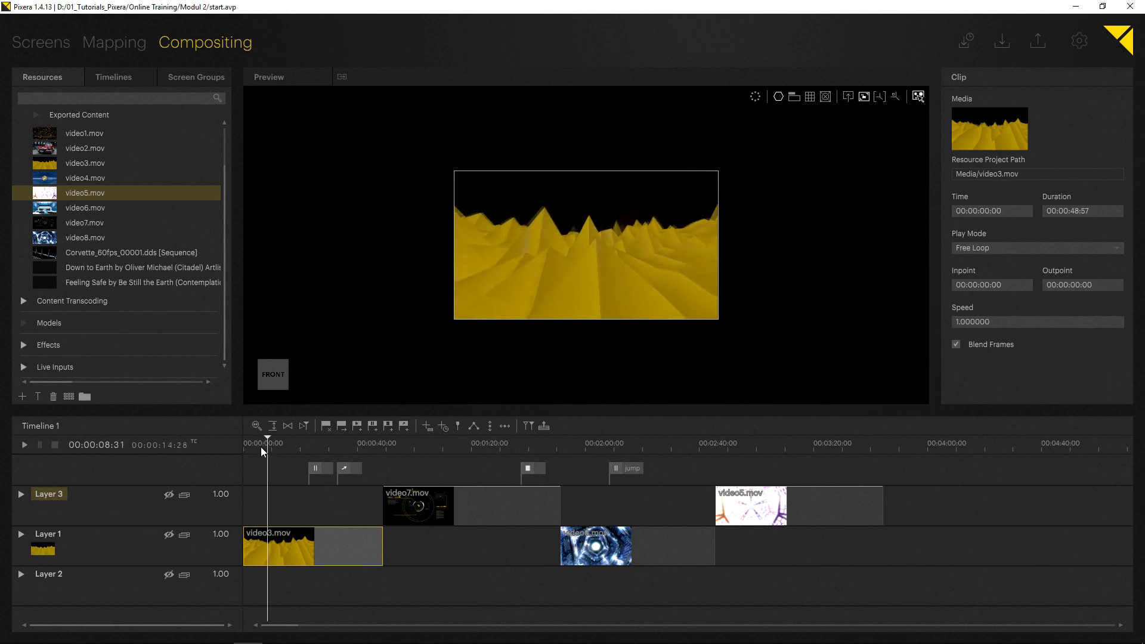
left_click(245, 446)
mouse_move(244, 448)
left_mouse_down()
mouse_move(276, 445)
mouse_move(254, 447)
left_mouse_up()
key("space")
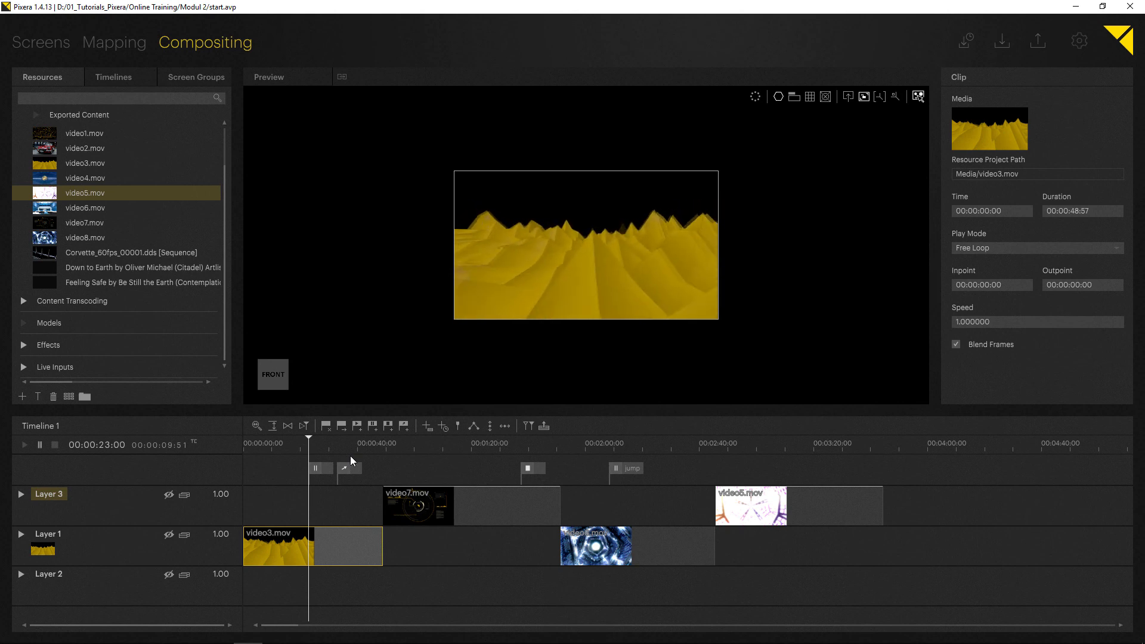
key("space")
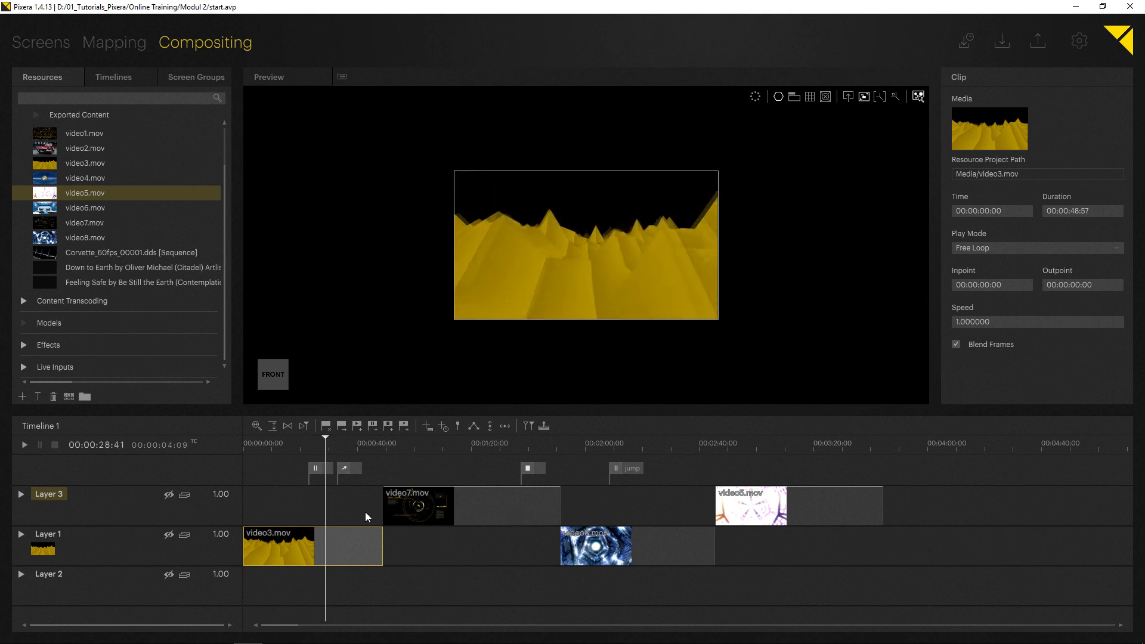
left_click(345, 467)
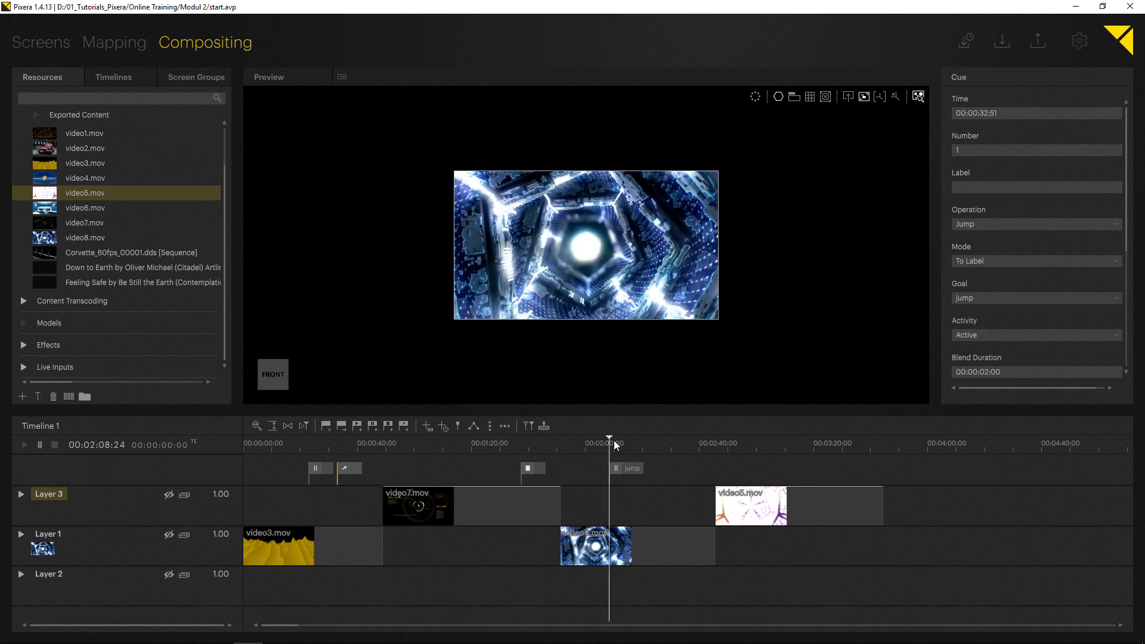
left_click(620, 536)
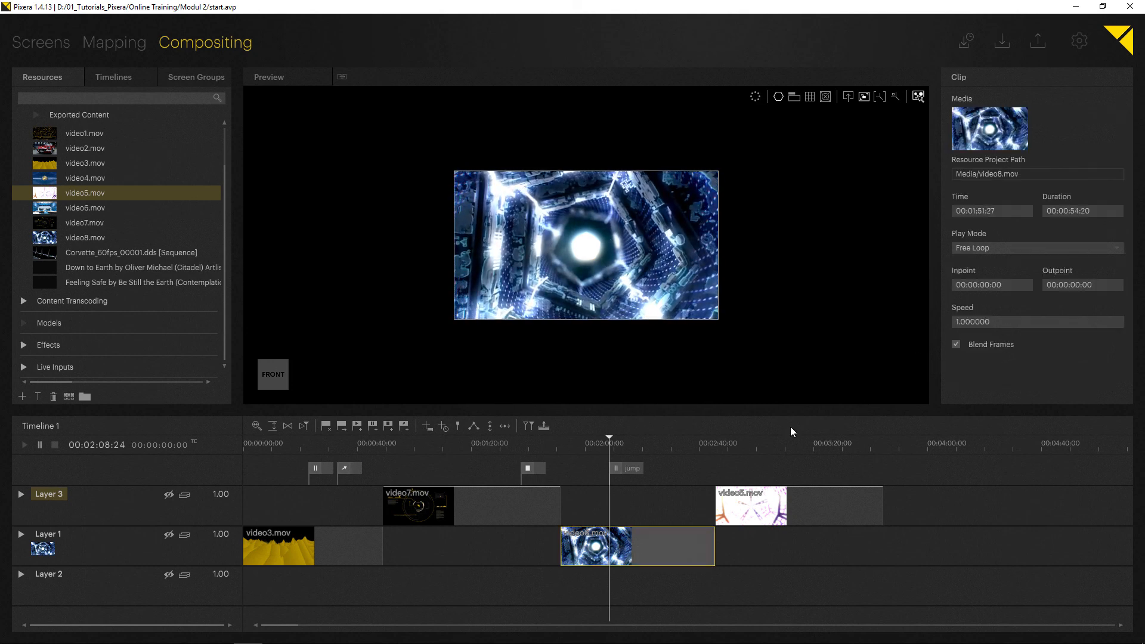
Step: Play from about 00:00:19:14 to the first Pause cue, set the following Jump cue to Ignore Once, and resume playback
left_click(299, 444)
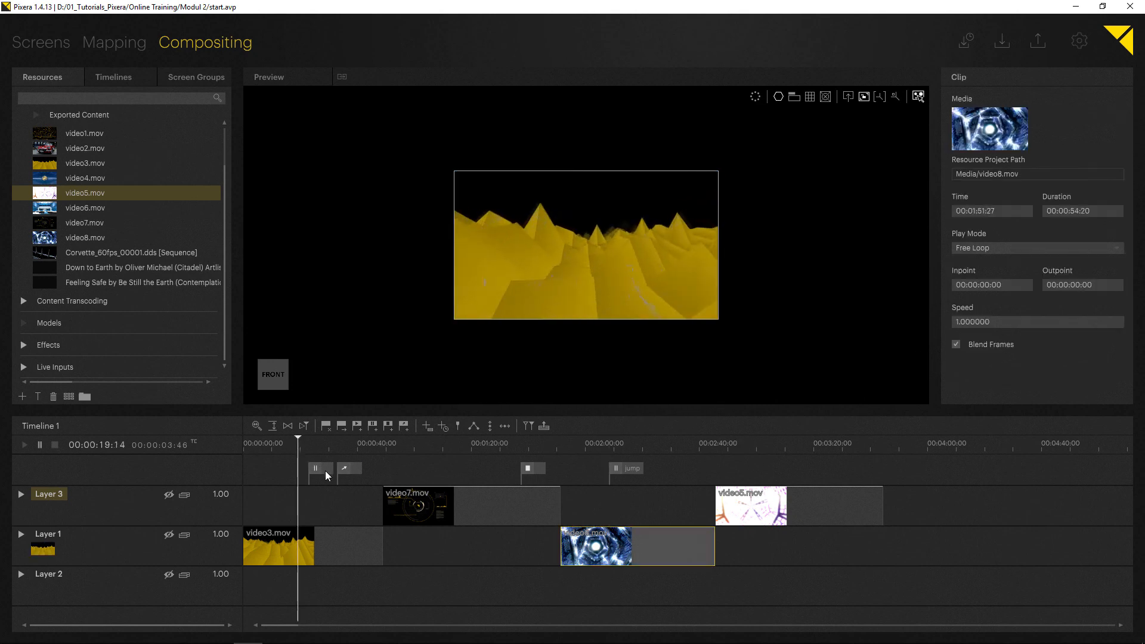
key("space")
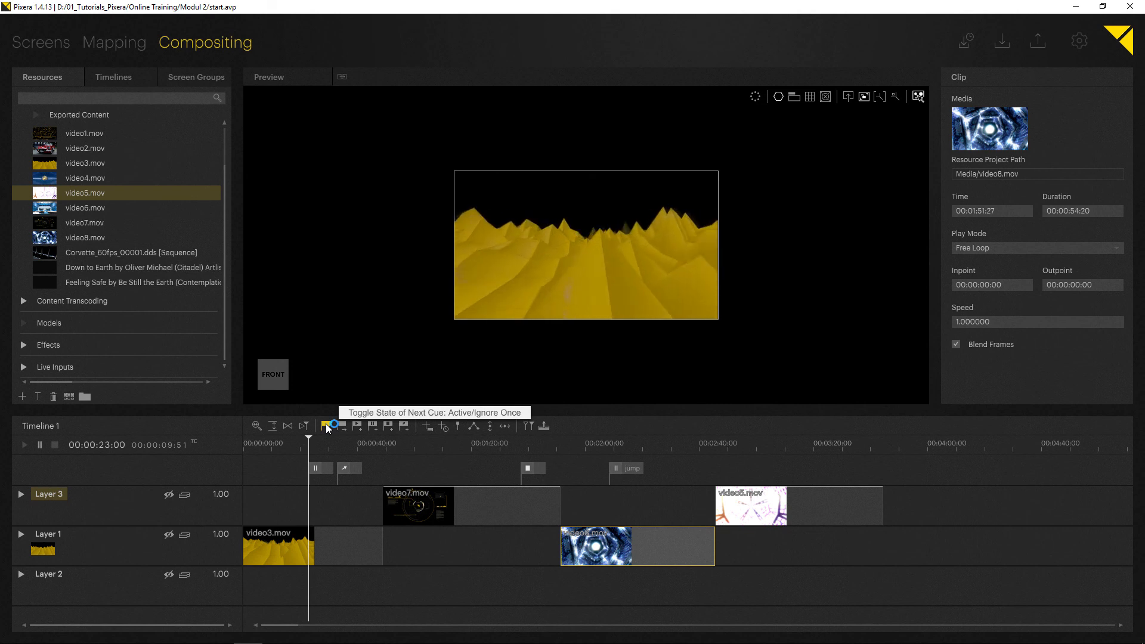
key("space")
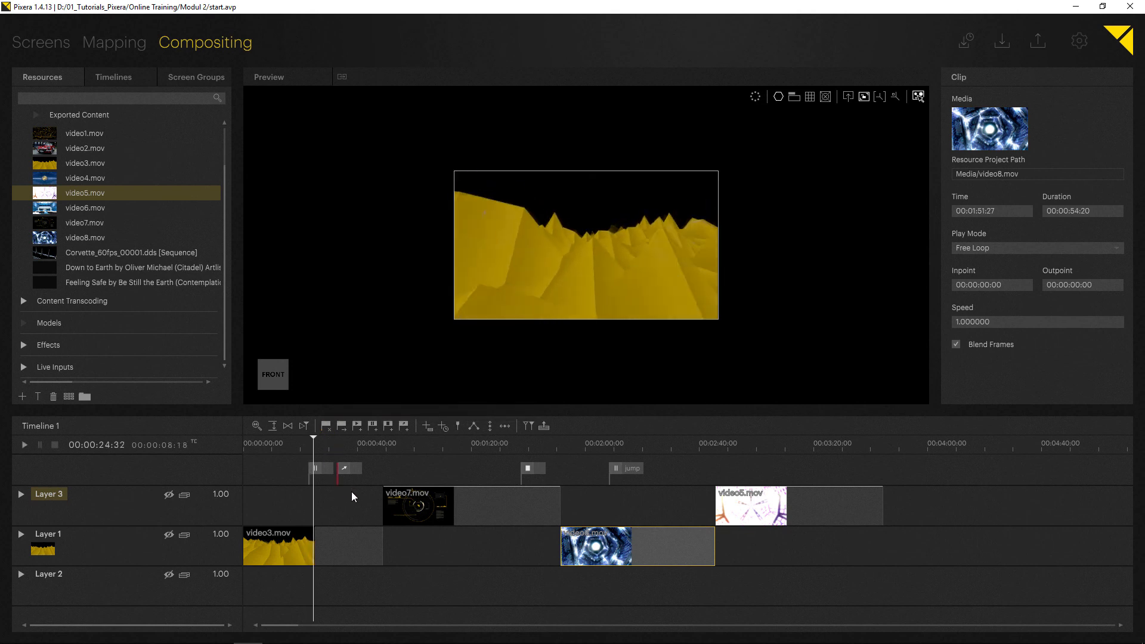